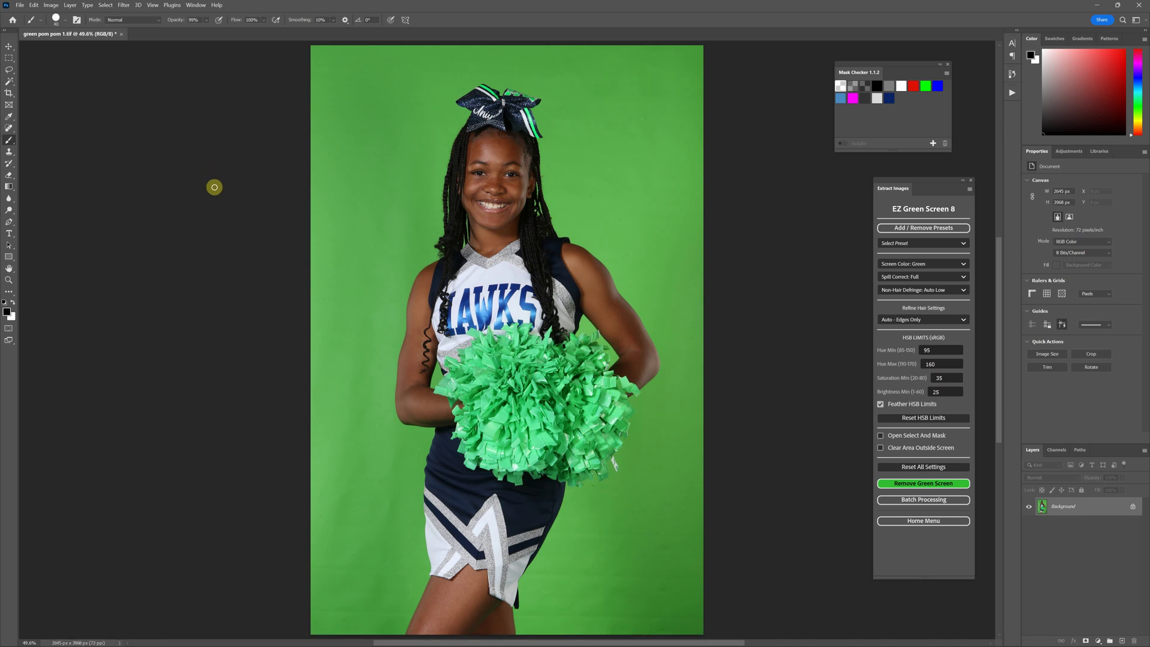
- Open the EZ Green Screen 8 Touchup Editing Helper and place it beside the Extract Images panel
click(171, 5)
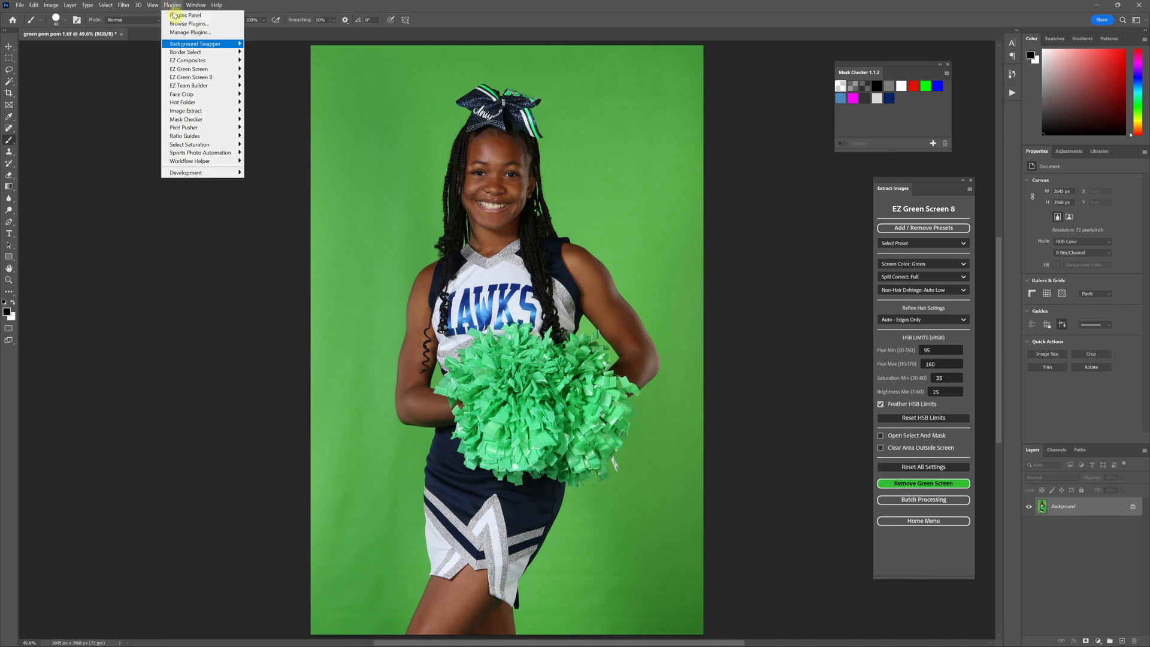
mouse_move(203, 146)
mouse_move(201, 79)
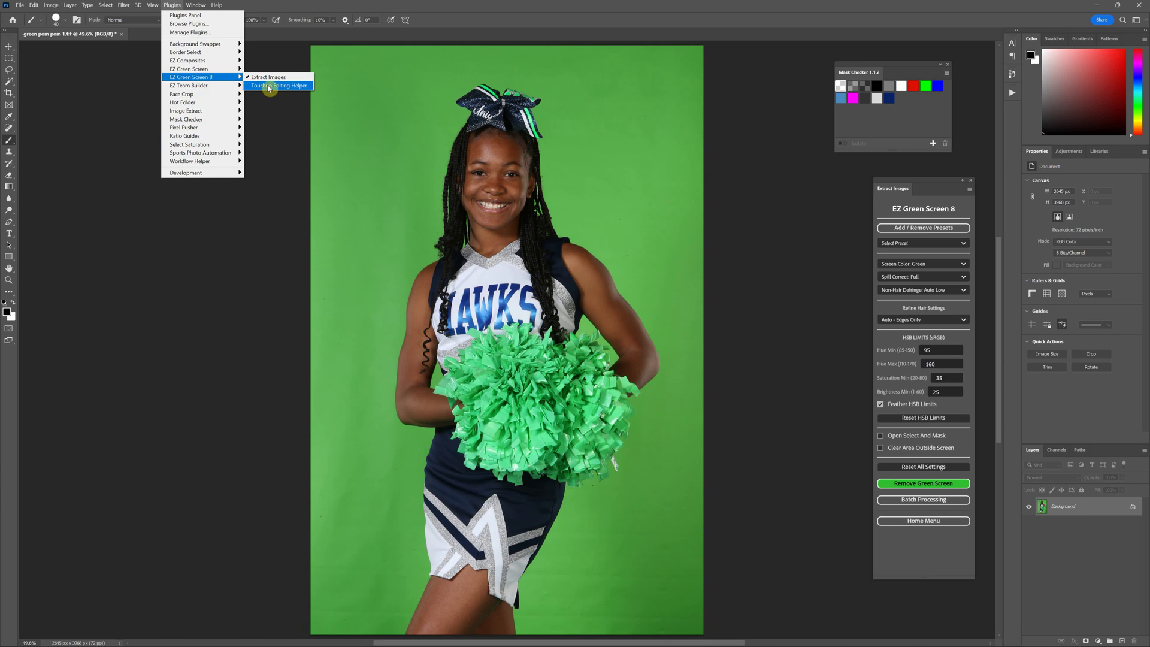
click(269, 86)
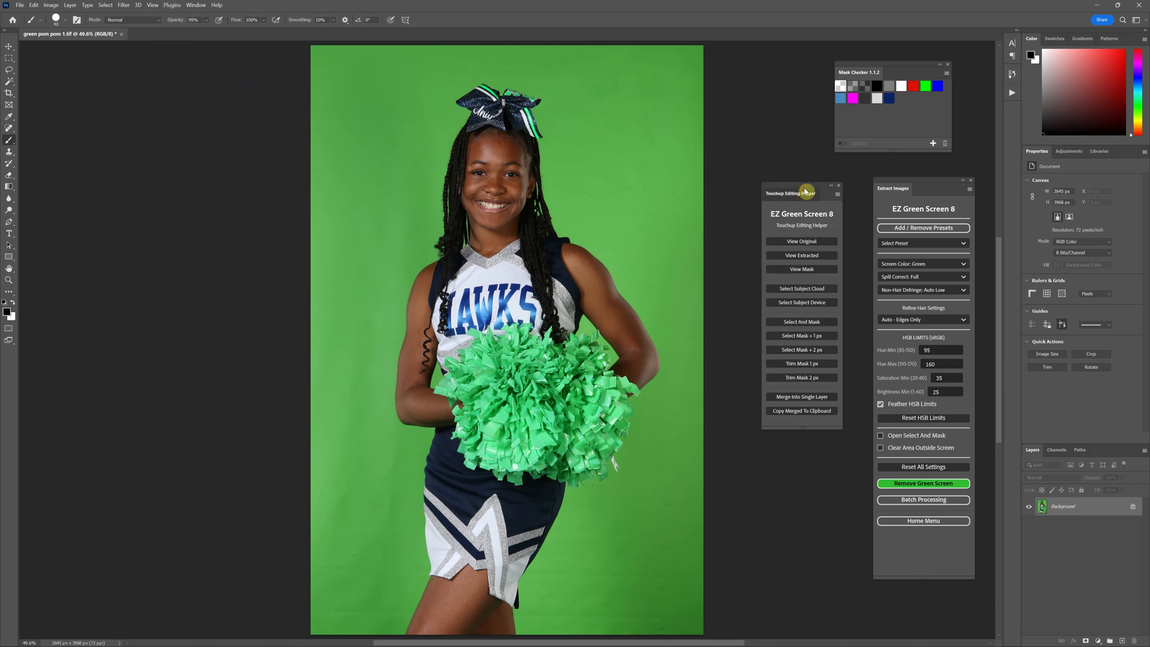
drag(803, 192, 795, 198)
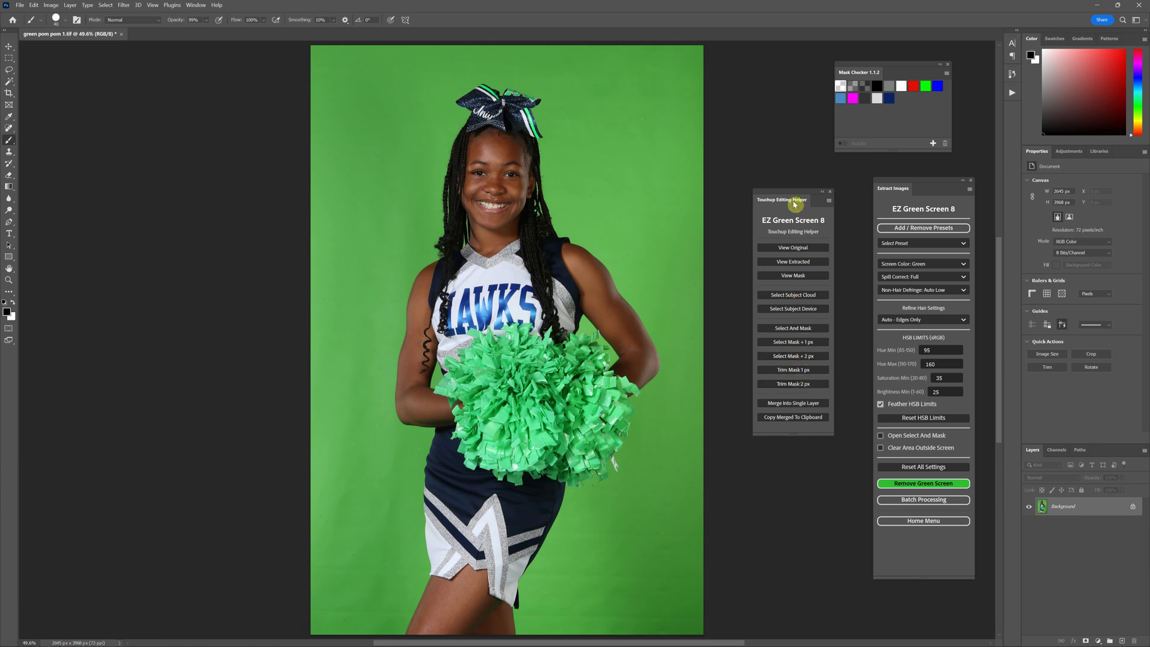
drag(792, 191, 802, 184)
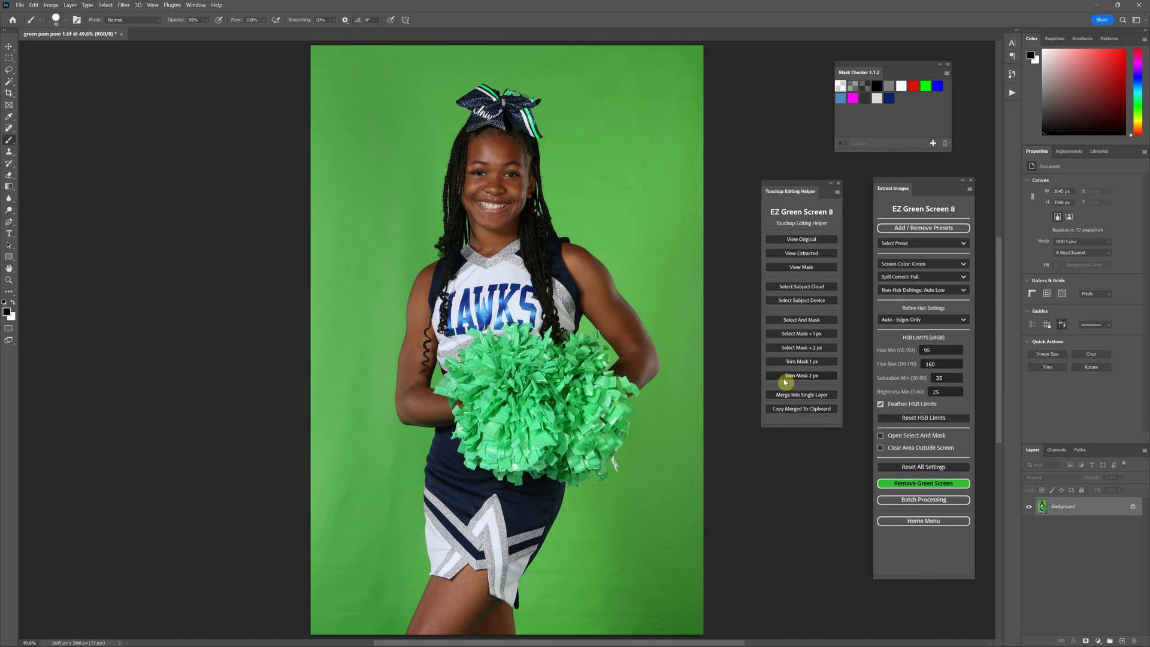
- Remove the green screen from the cheerleader photo and put a gray Mask Checker backdrop behind the extraction
click(883, 482)
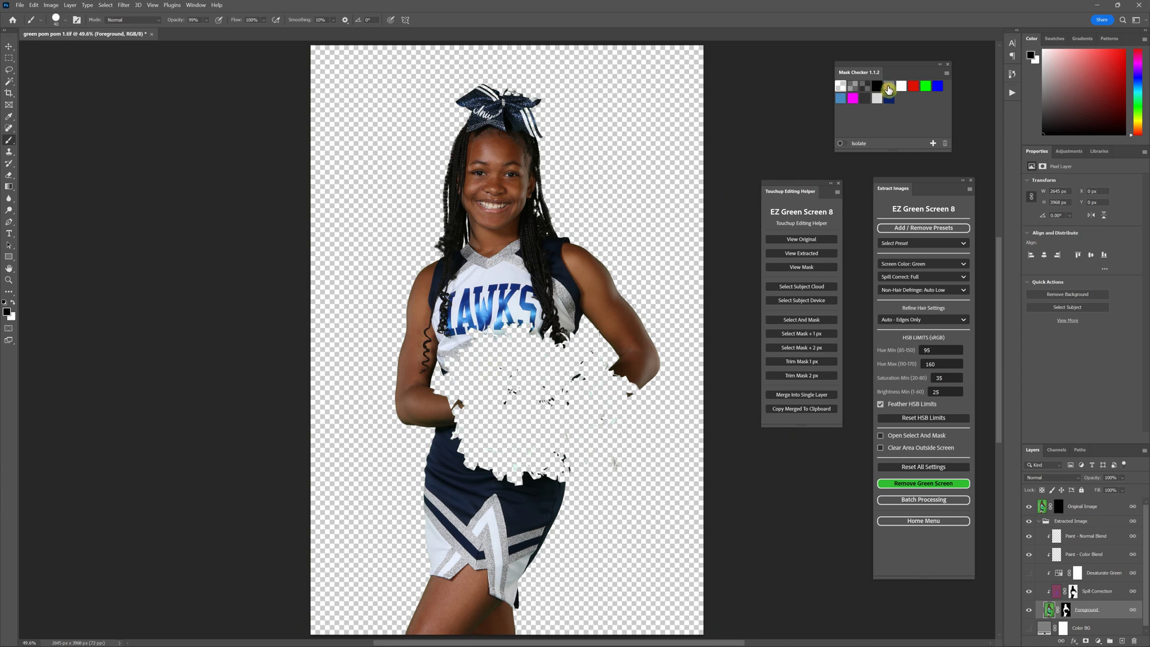
click(888, 88)
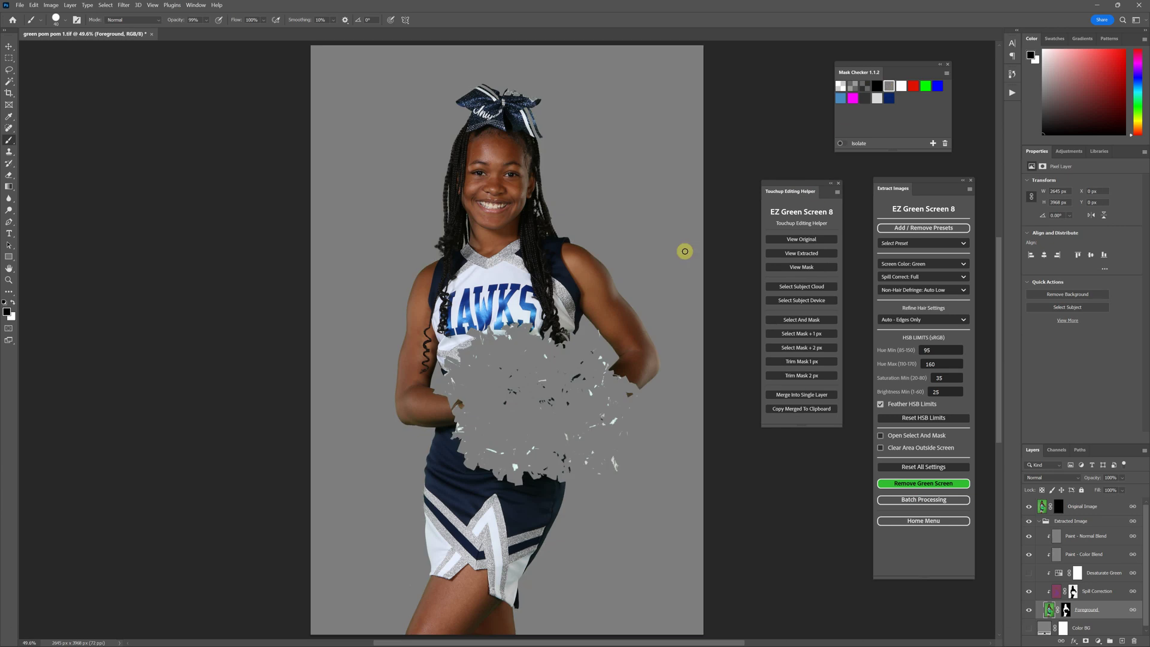
- Inspect the extraction against transparent, magenta and gray Mask Checker backdrops, moving the Mask Checker panel closer to the Touchup Editing Helper
click(841, 86)
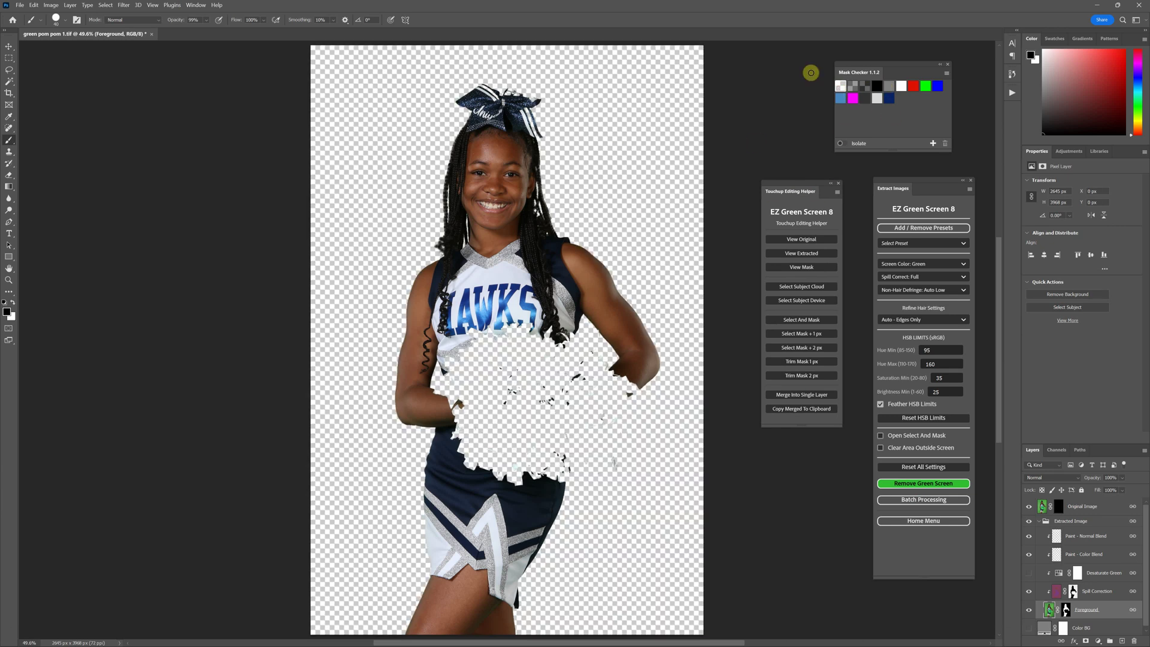
click(852, 97)
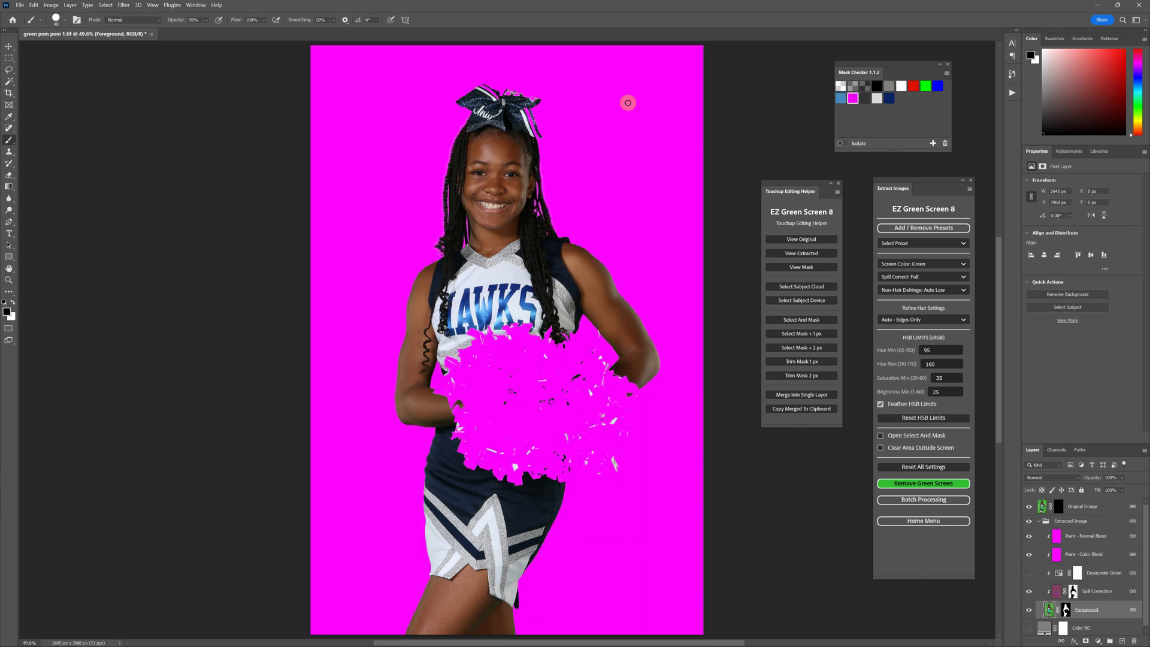
click(888, 88)
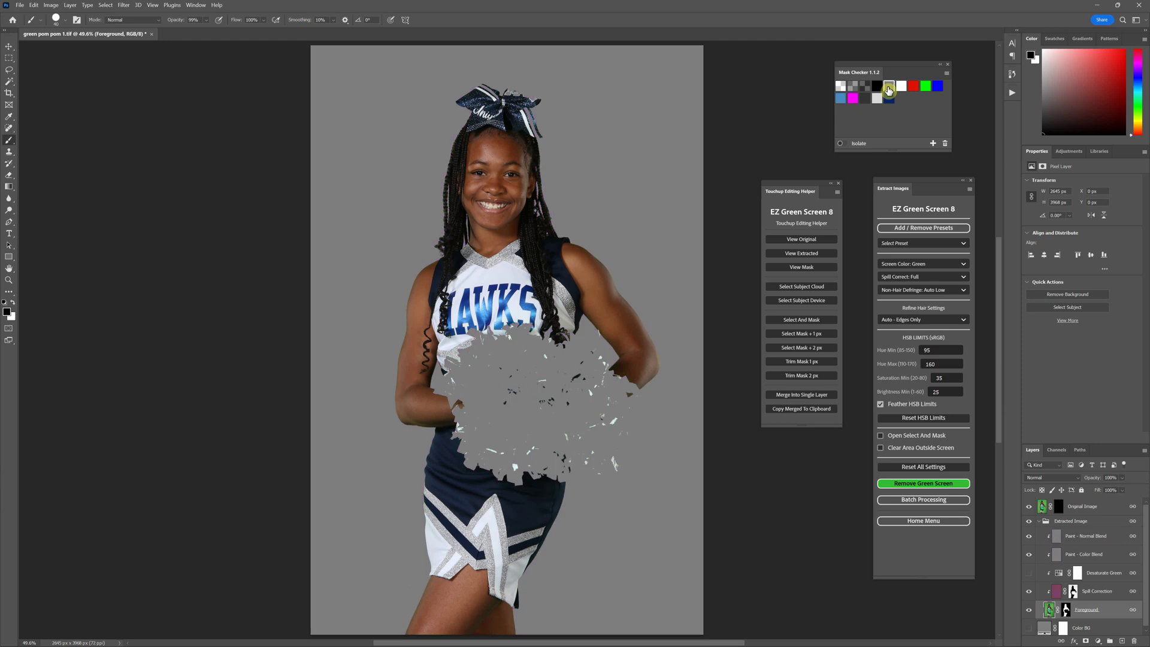
mouse_move(900, 73)
mouse_down()
mouse_move(878, 72)
mouse_move(893, 72)
mouse_up()
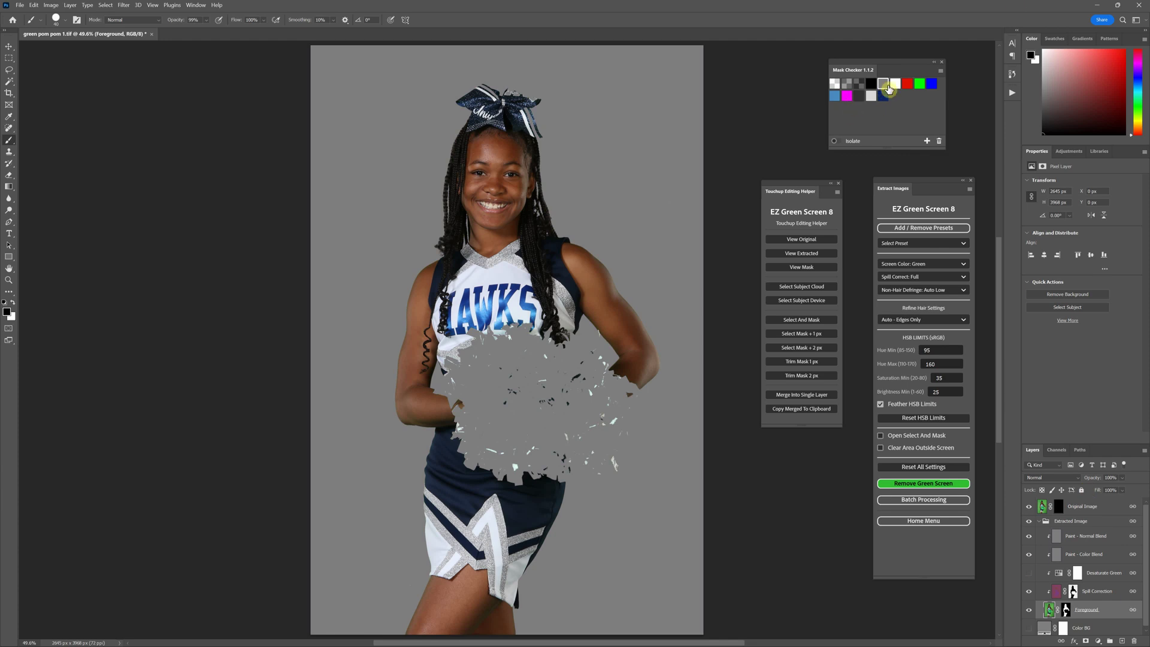
click(848, 98)
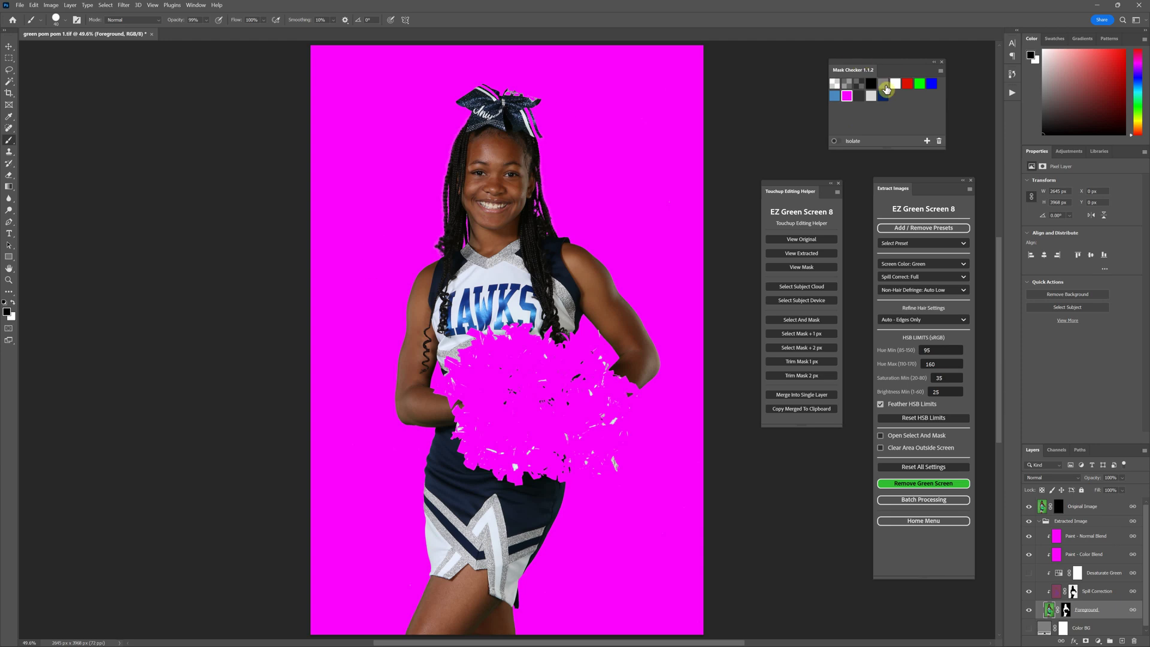
click(883, 85)
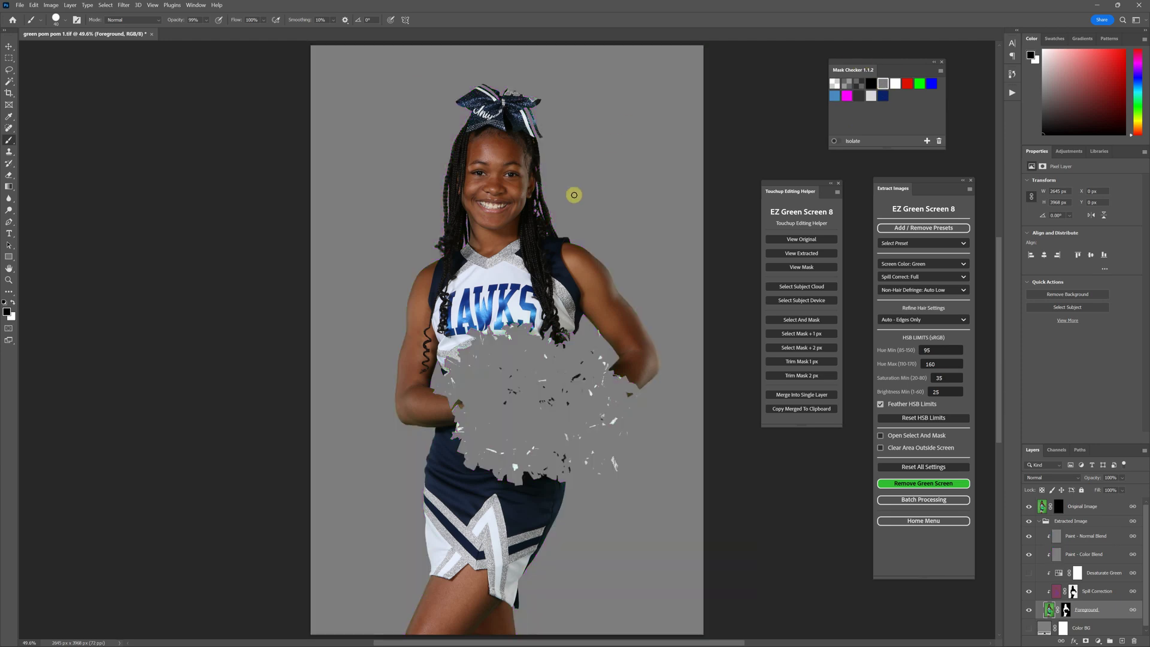
scroll(575, 194, up, 5)
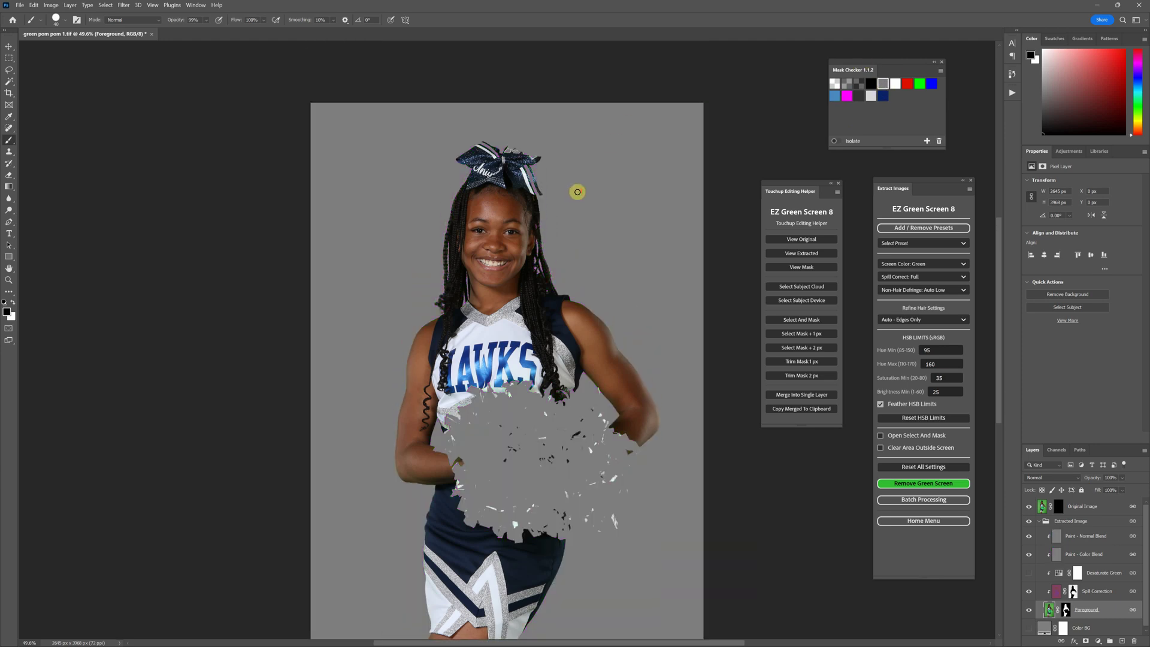
scroll(580, 190, up, 1)
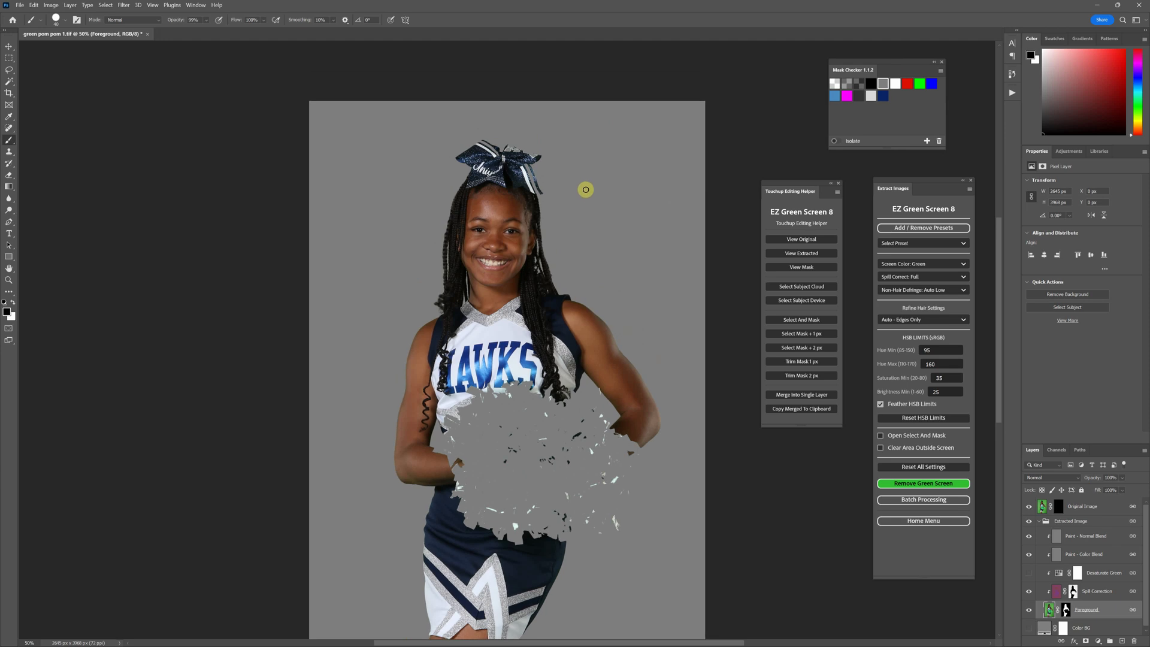
drag(878, 68, 862, 79)
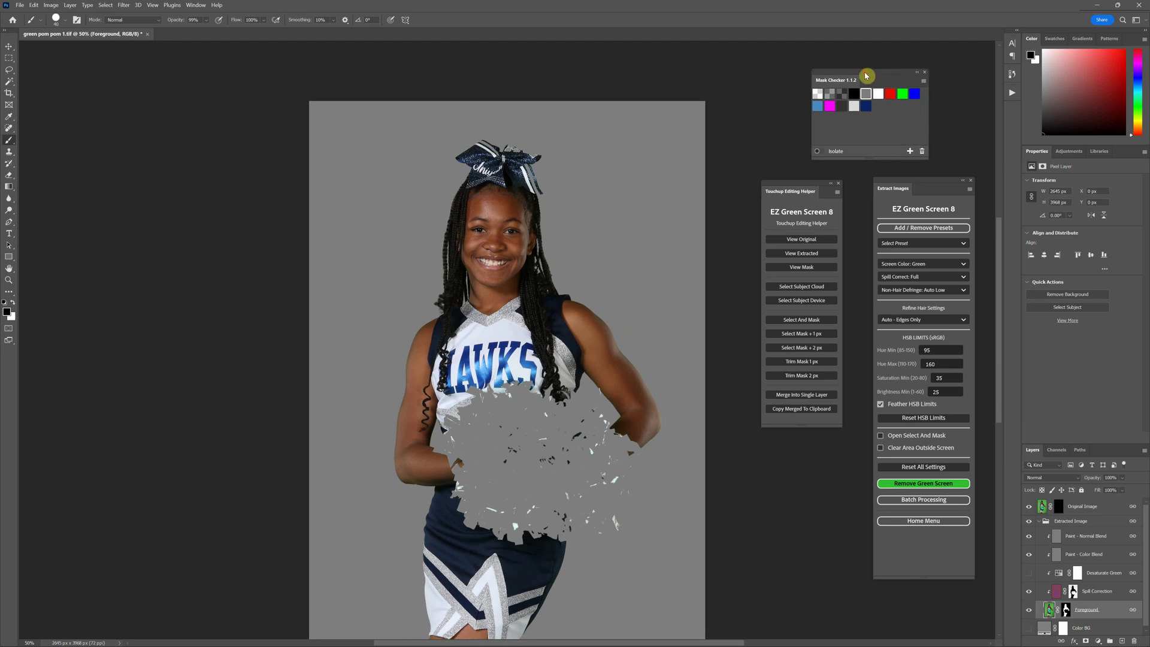
scroll(617, 146, down, 5)
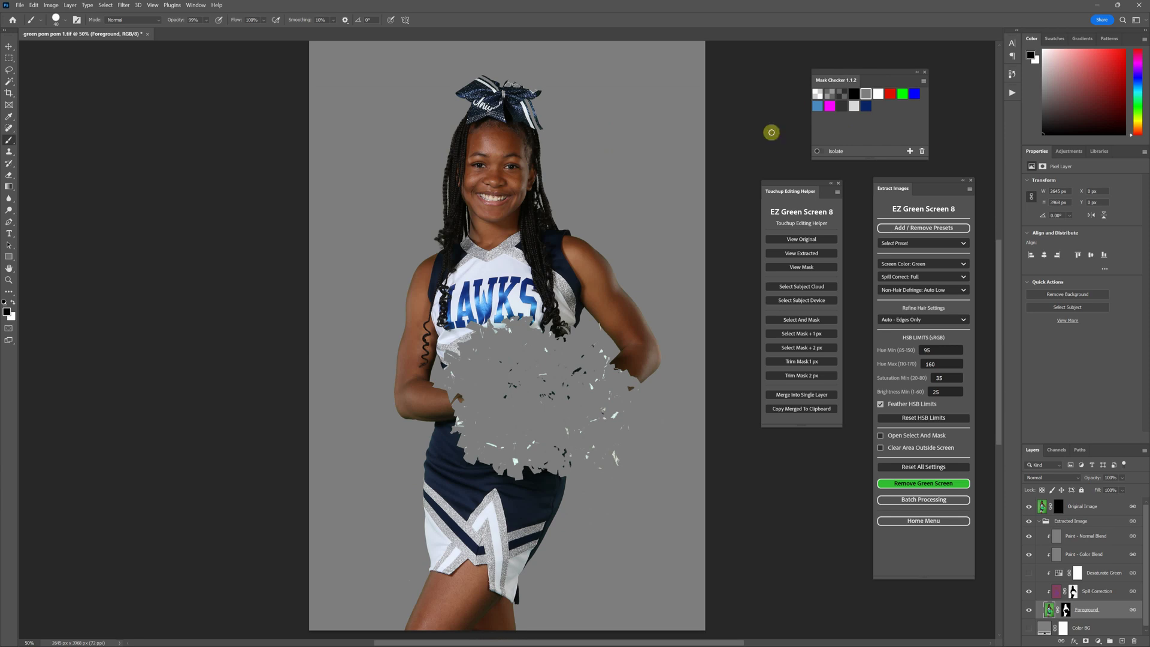
scroll(659, 228, up, 1)
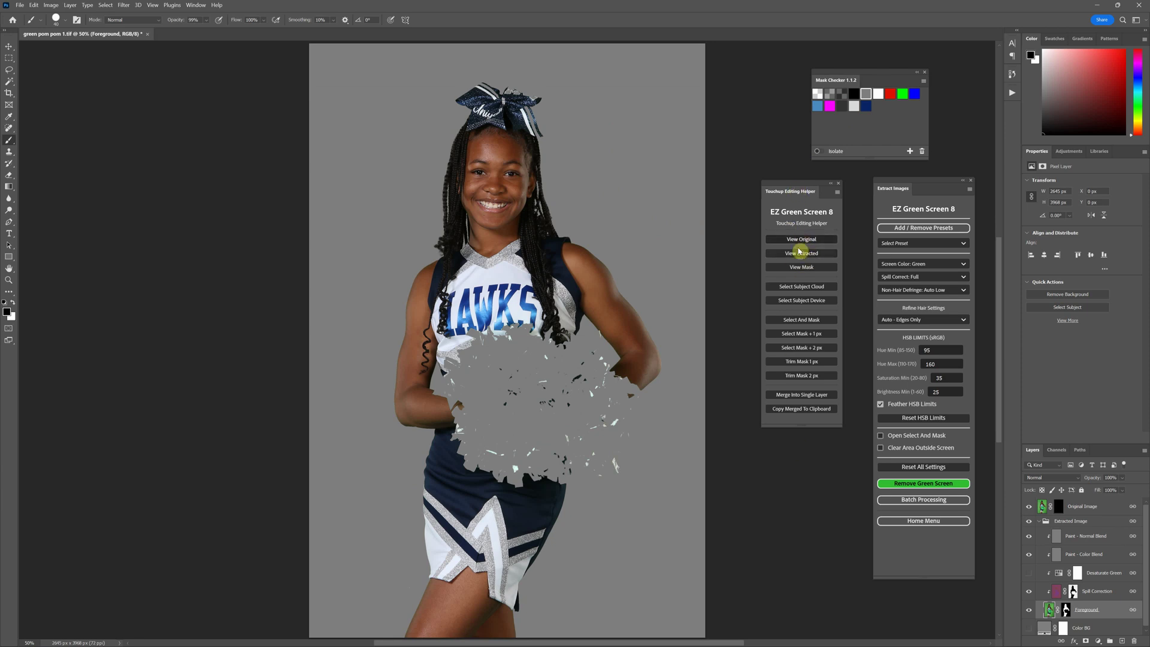
- View the original photo, toggle the Original Image layer's mask off and on, and return to the extracted view
click(815, 244)
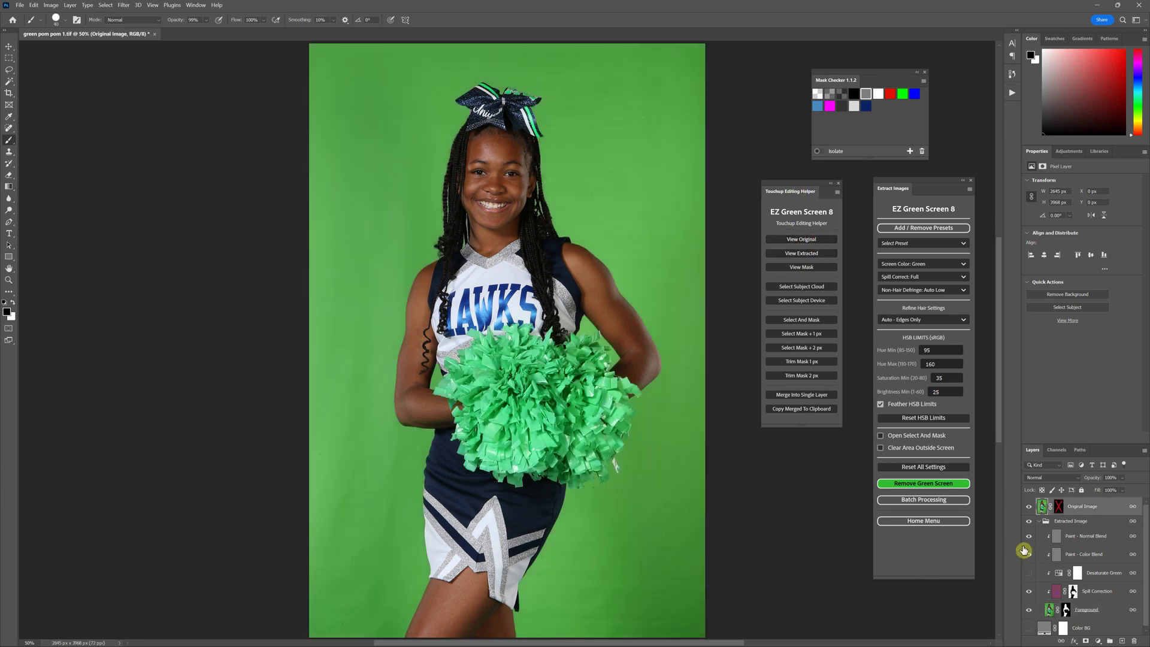
click(1118, 511)
shift+click(1059, 507)
shift+click(1060, 504)
click(809, 257)
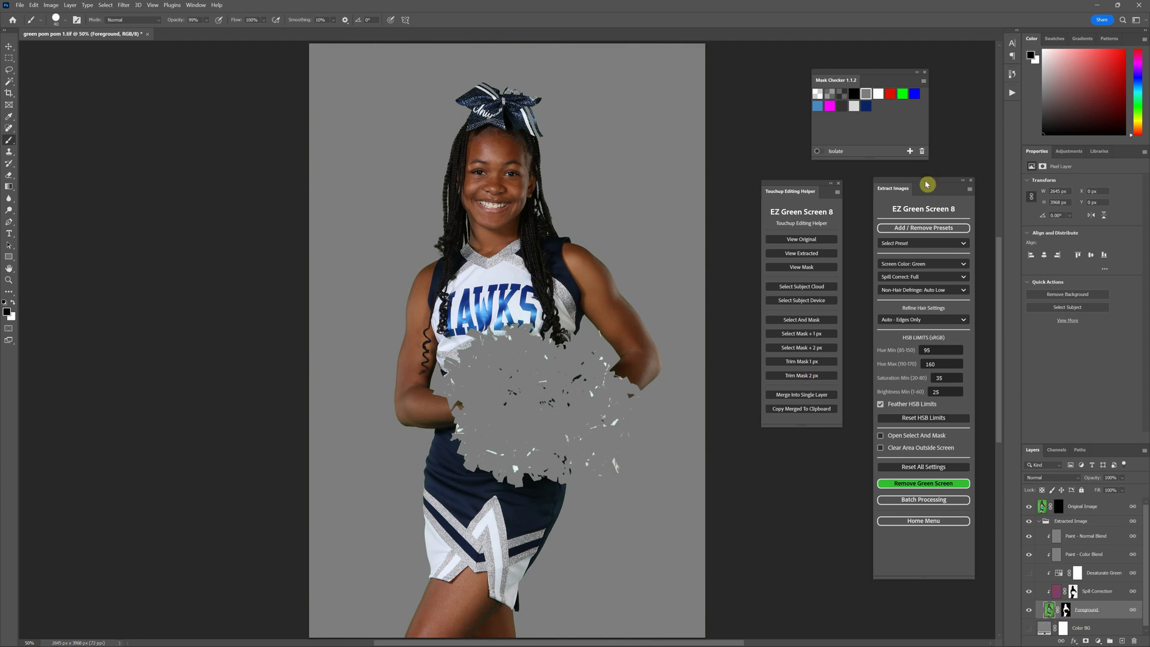
- Compare the mask, original and extracted views with the Touchup Editing Helper, ending on the extracted view
click(815, 267)
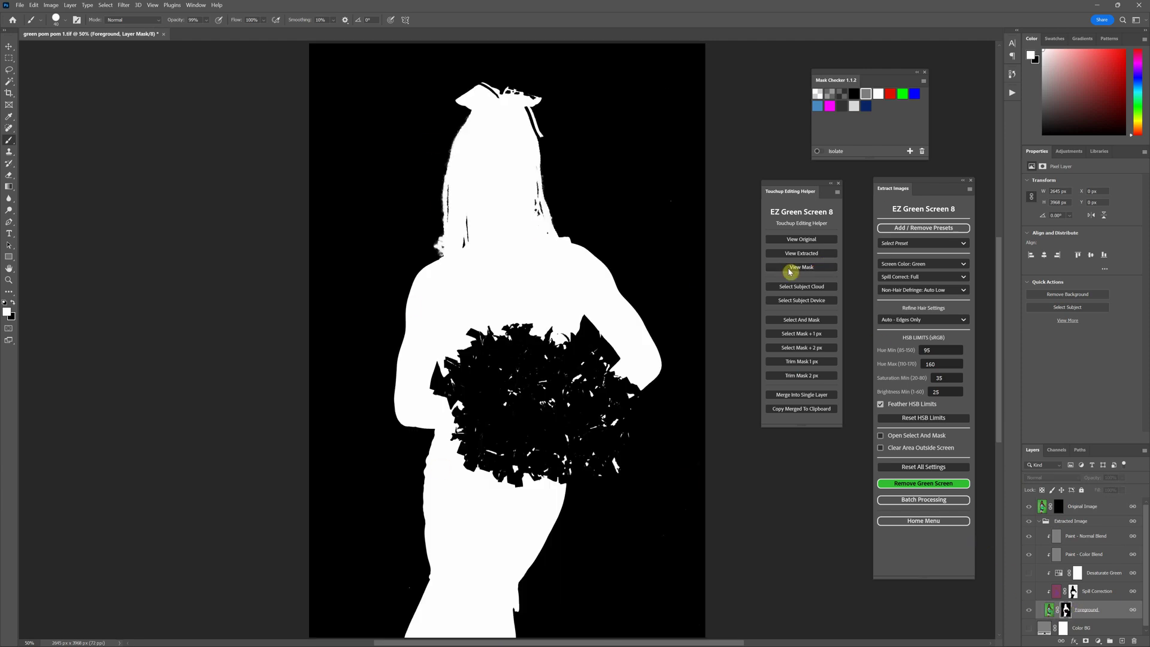
click(817, 241)
click(803, 254)
click(800, 267)
click(801, 240)
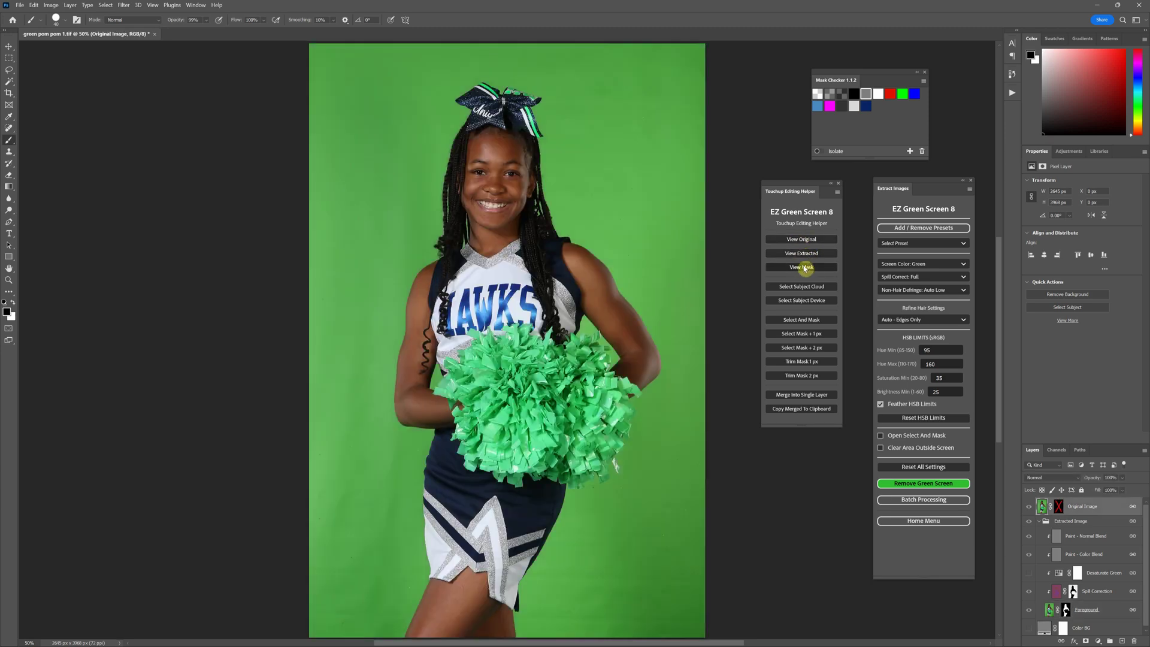
click(802, 254)
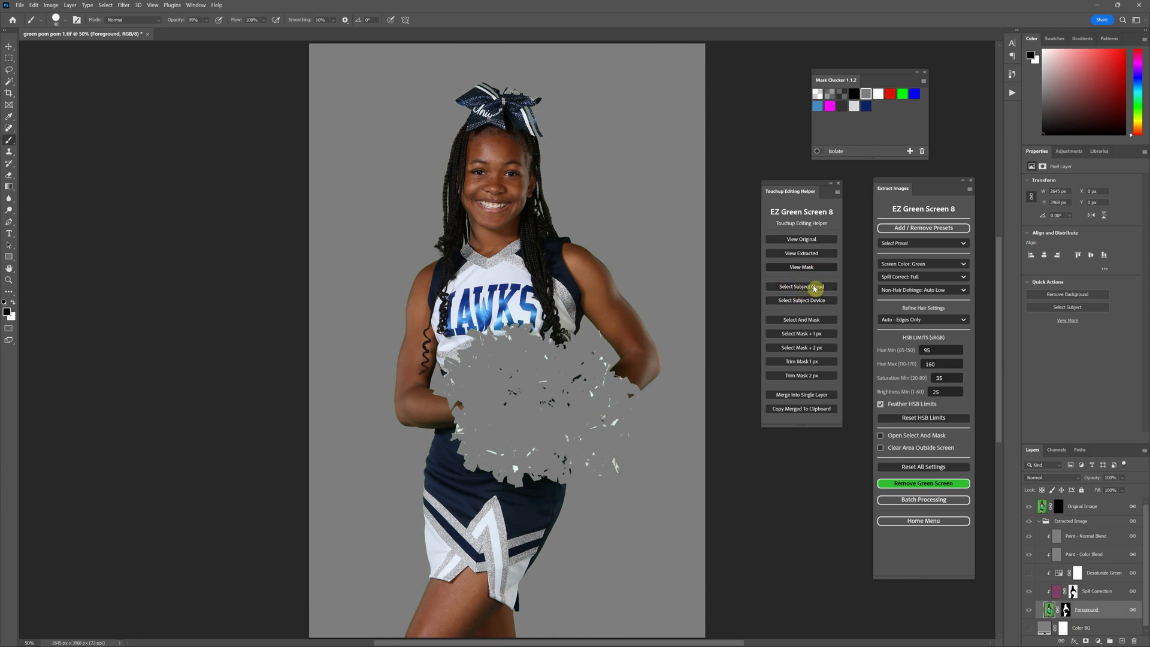
- Check the Device and Cloud options for Select Subject Processing in the Image Processing preferences, and leave without changing them
click(34, 5)
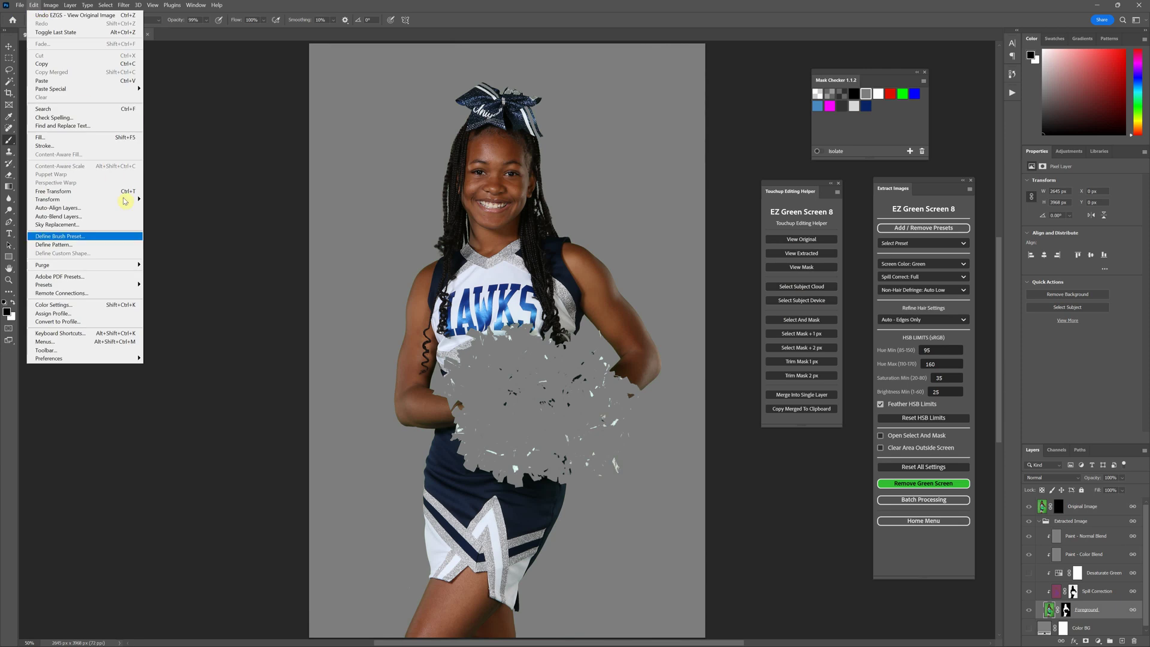
mouse_move(97, 358)
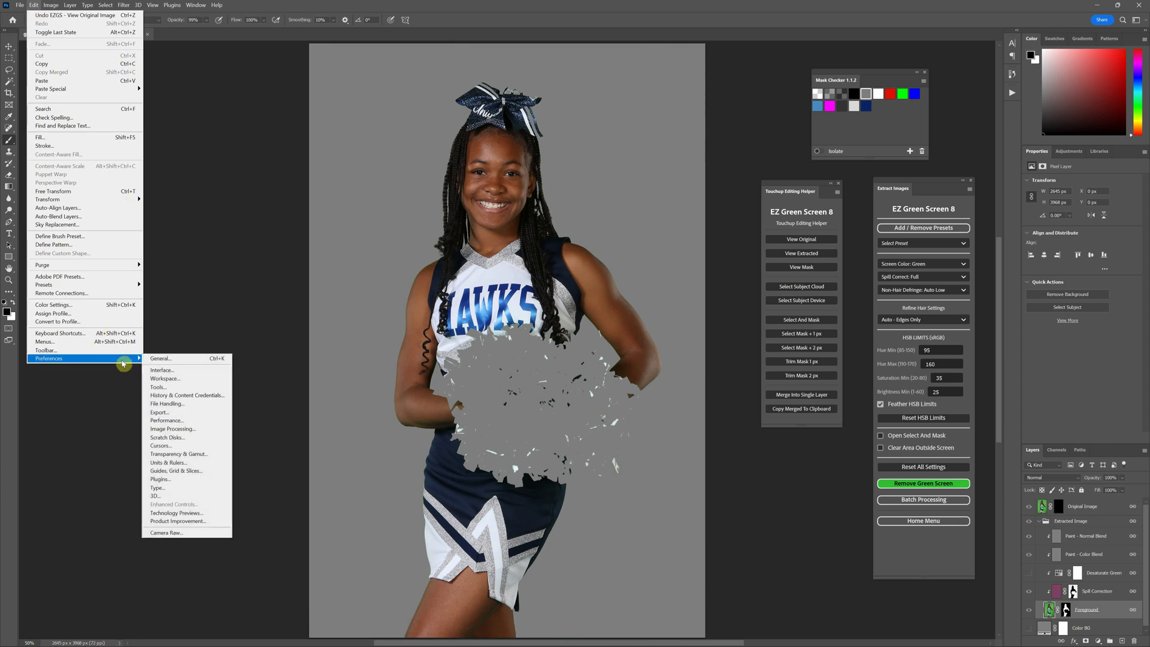
click(201, 429)
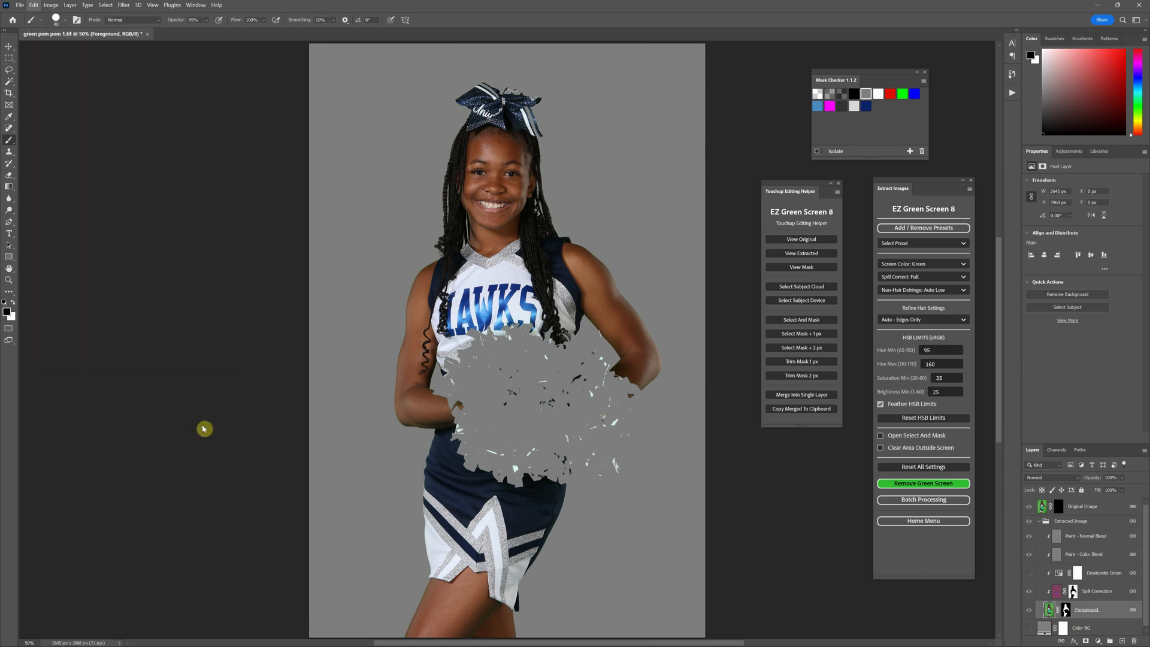
click(483, 259)
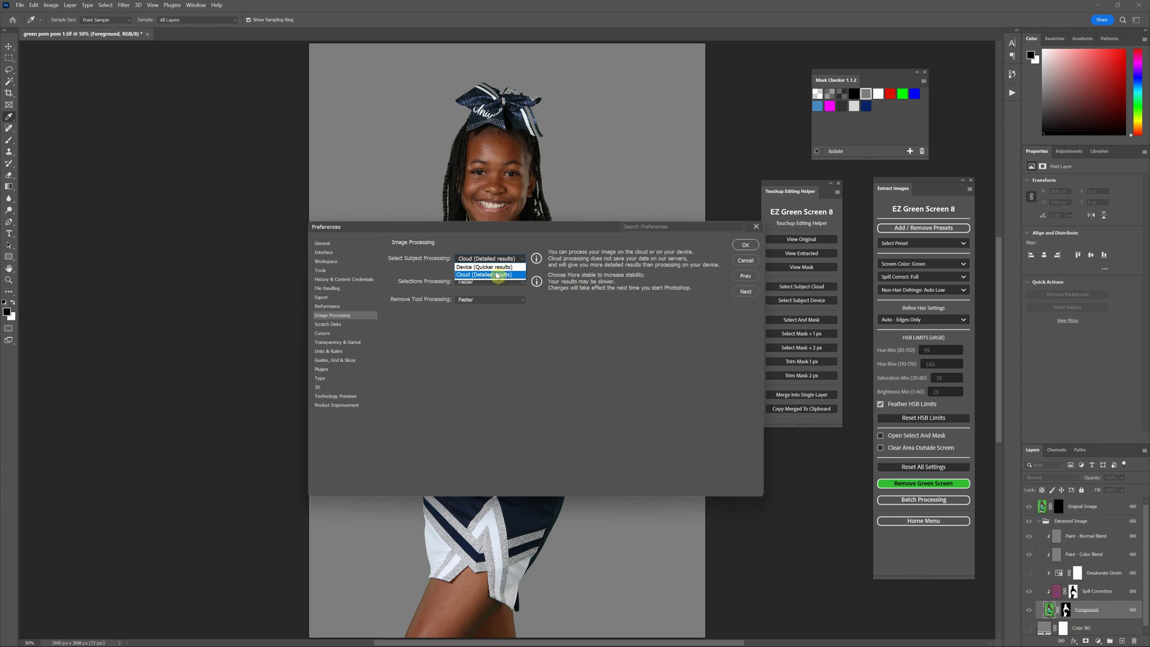
key(Up)
key(Up)
key(Return)
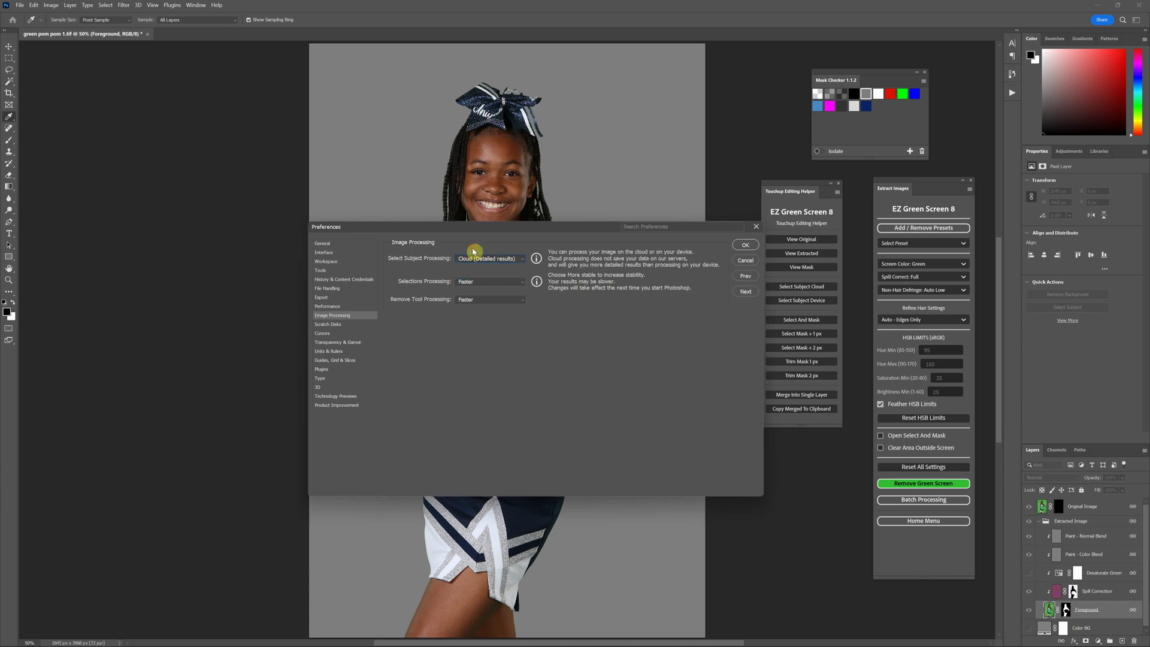
click(745, 260)
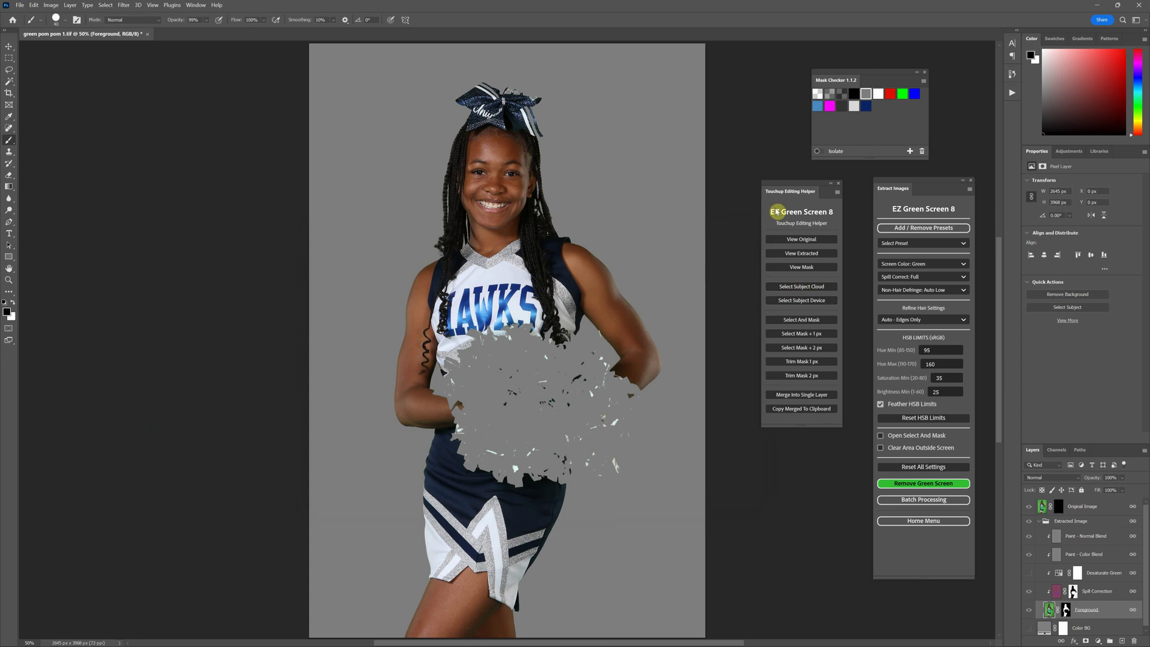
- Select the subject with cloud processing for editing the Original Image mask, and check the brush's size and hardness
click(803, 290)
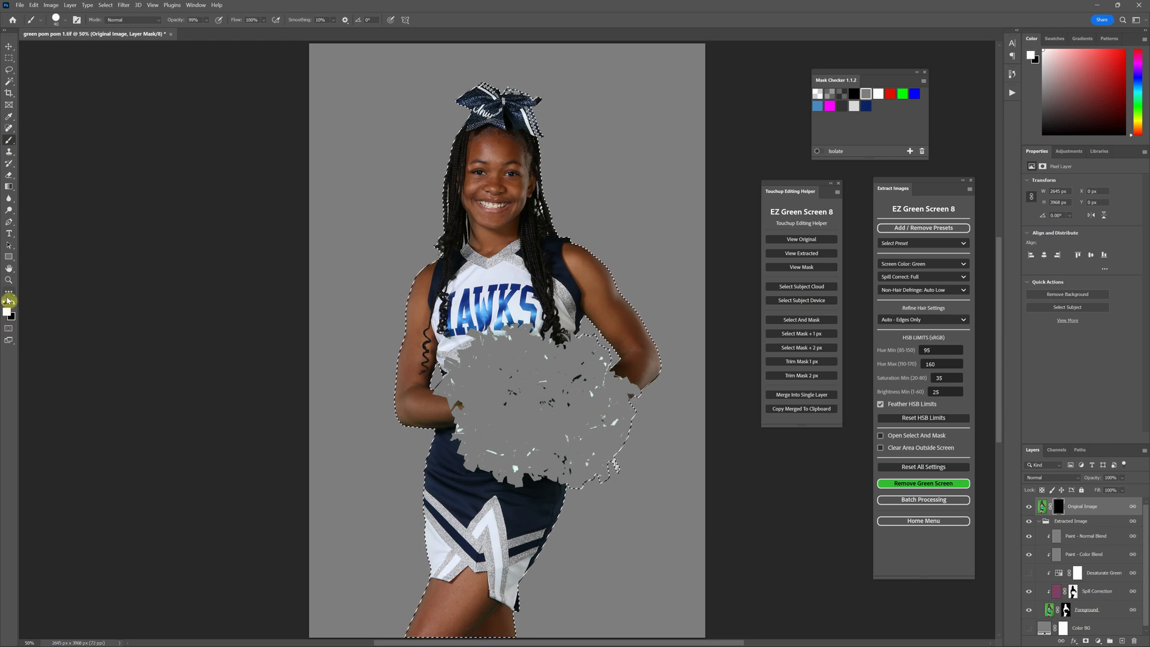
click(67, 24)
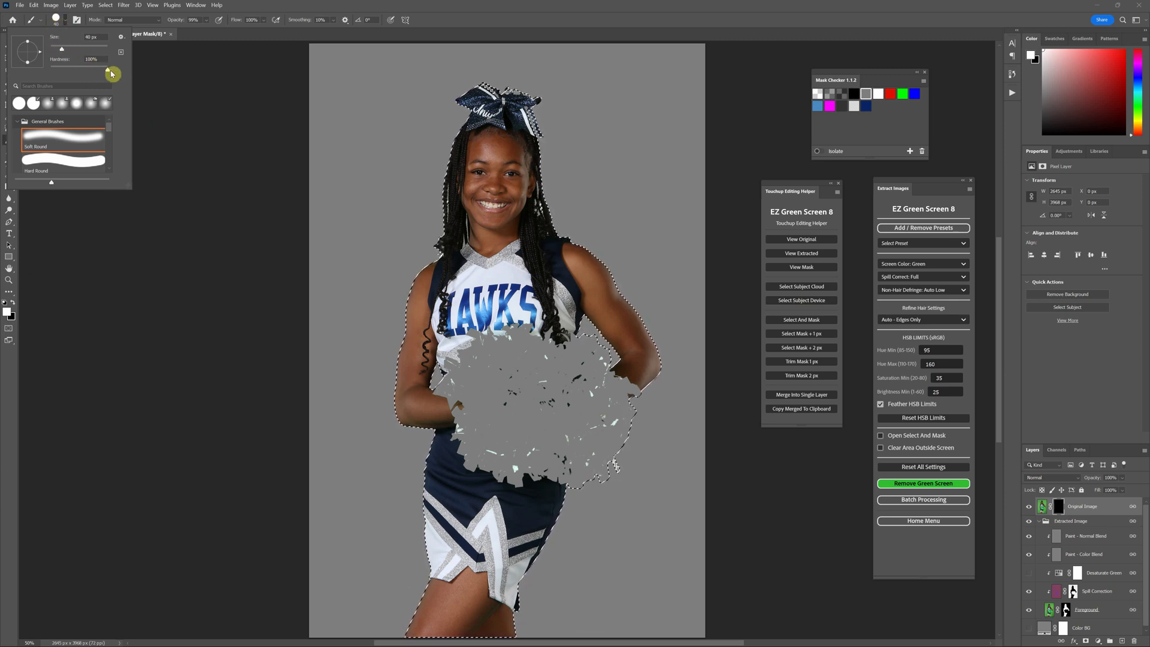
click(488, 13)
- Paint a first diagonal white stroke on the Original Image mask across the pom-pom nearest the elbow, using the hard 40 px brush
scroll(656, 376, down, 3)
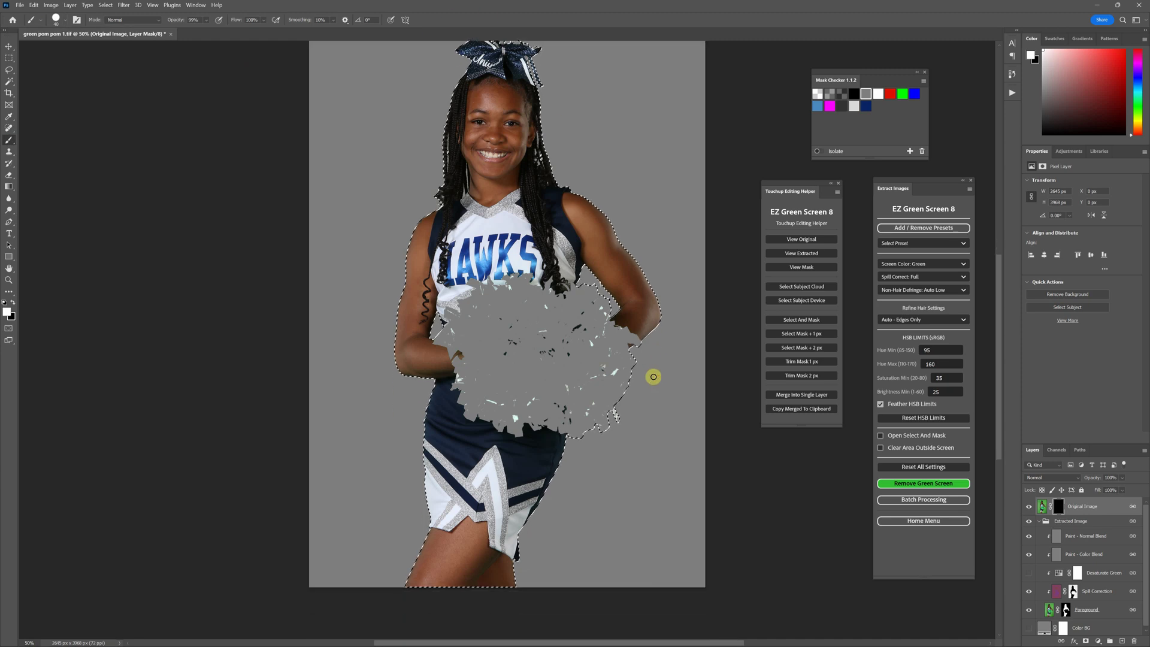
key(ctrl+1)
key(space)
drag(639, 373, 451, 260)
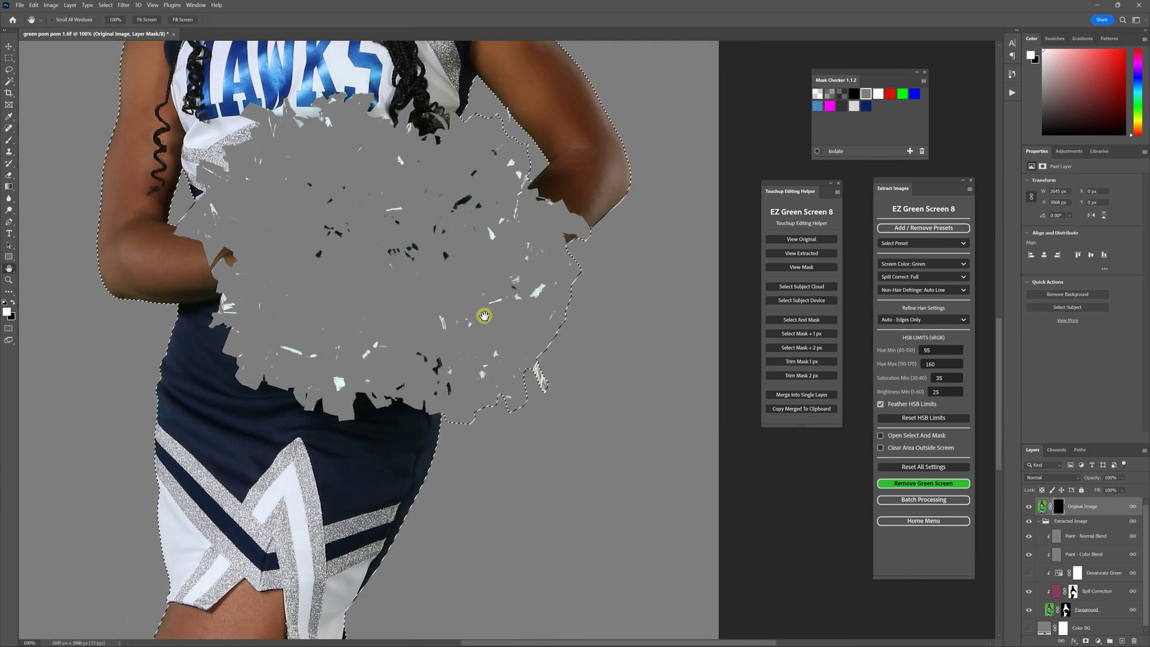
click(9, 139)
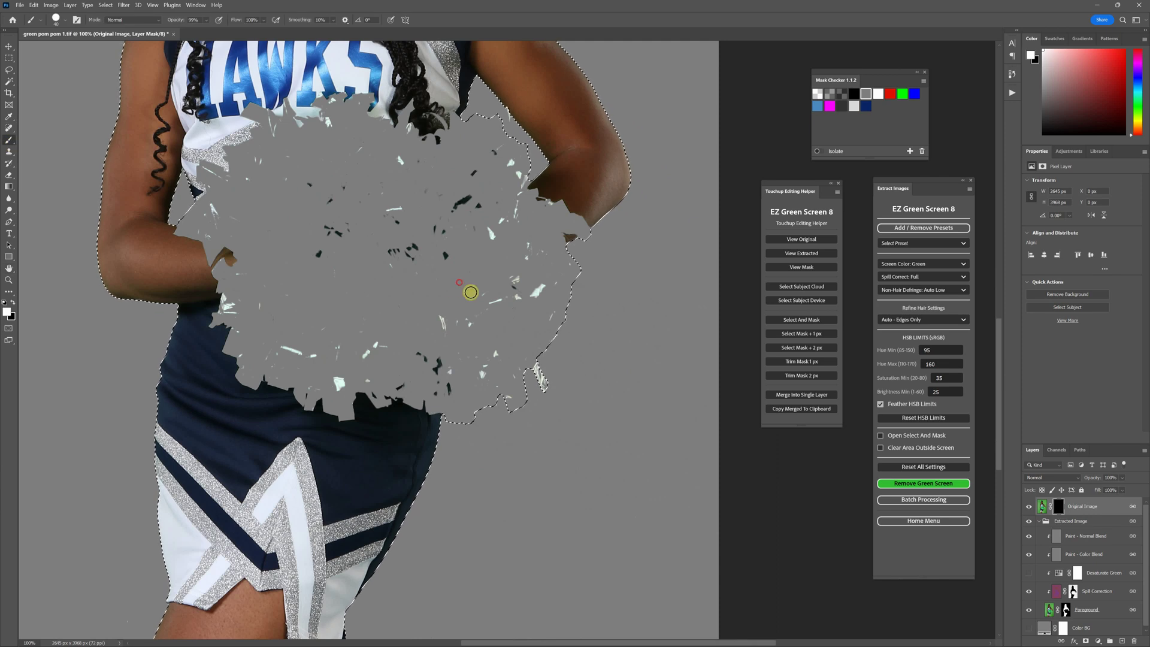
drag(456, 279, 535, 360)
- Enlarge the brush and paint white on the Original Image mask to restore most of both green pom-poms
key(bracketright)
key(bracketright)
key(bracketright)
key(bracketright)
key(bracketright)
key(bracketright)
key(bracketright)
key(bracketright)
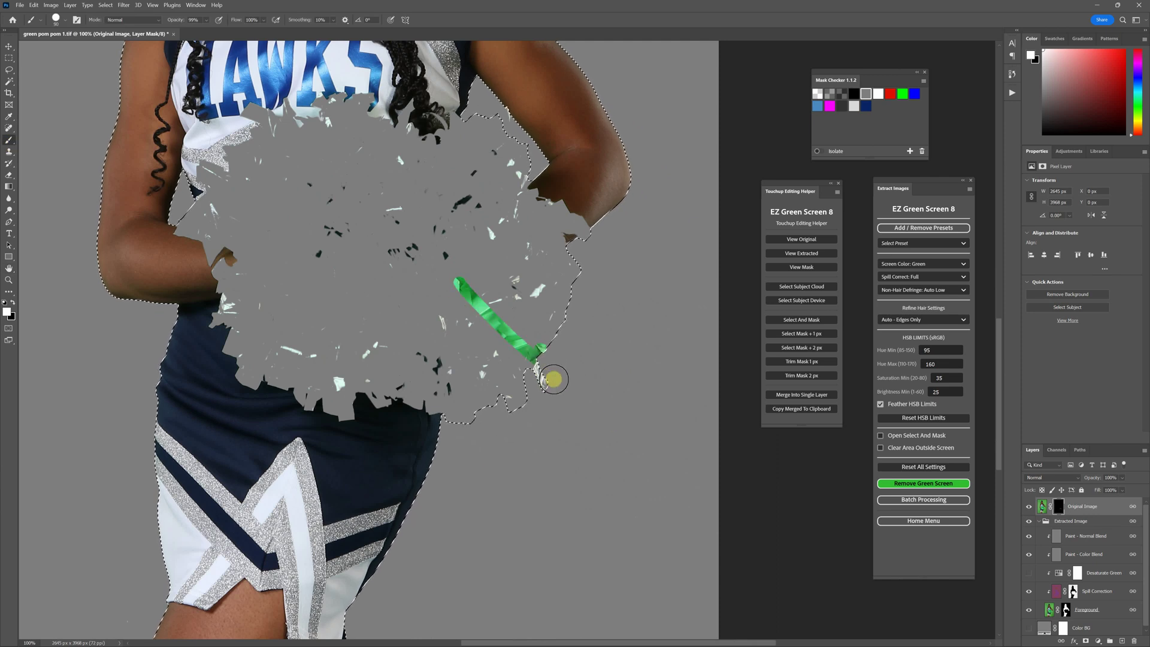
key(bracketright)
key(bracketright)
key(bracketright)
key(bracketright)
key(bracketright)
mouse_move(541, 370)
mouse_down()
mouse_move(554, 393)
mouse_move(457, 354)
mouse_move(489, 374)
mouse_move(509, 274)
mouse_move(547, 272)
mouse_move(527, 277)
mouse_move(534, 253)
mouse_move(406, 255)
mouse_move(351, 271)
mouse_move(398, 331)
mouse_move(374, 359)
mouse_move(400, 360)
mouse_move(268, 388)
mouse_move(239, 224)
mouse_move(233, 255)
mouse_move(275, 162)
mouse_move(318, 123)
mouse_move(421, 158)
mouse_move(328, 146)
mouse_move(337, 209)
mouse_move(354, 224)
mouse_move(297, 261)
mouse_move(330, 317)
mouse_up()
scroll(336, 209, up, 1)
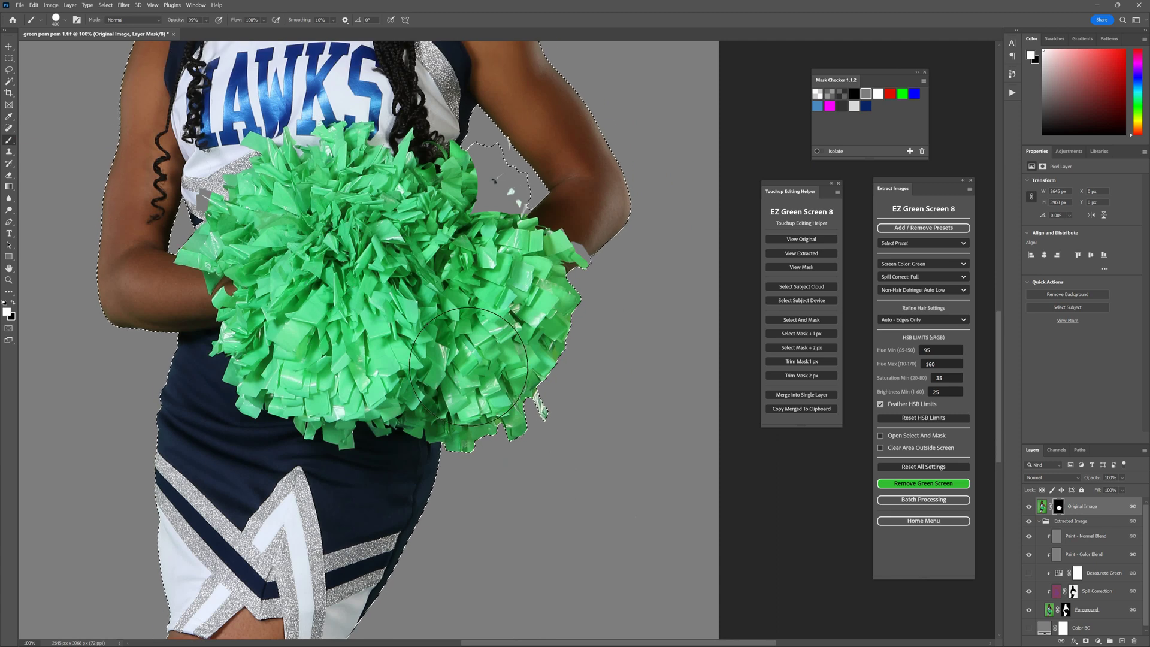
- Reduce the brush size and touch up the outer edge of the pom-pom below the bent elbow on the Original Image mask
scroll(514, 412, up, 4)
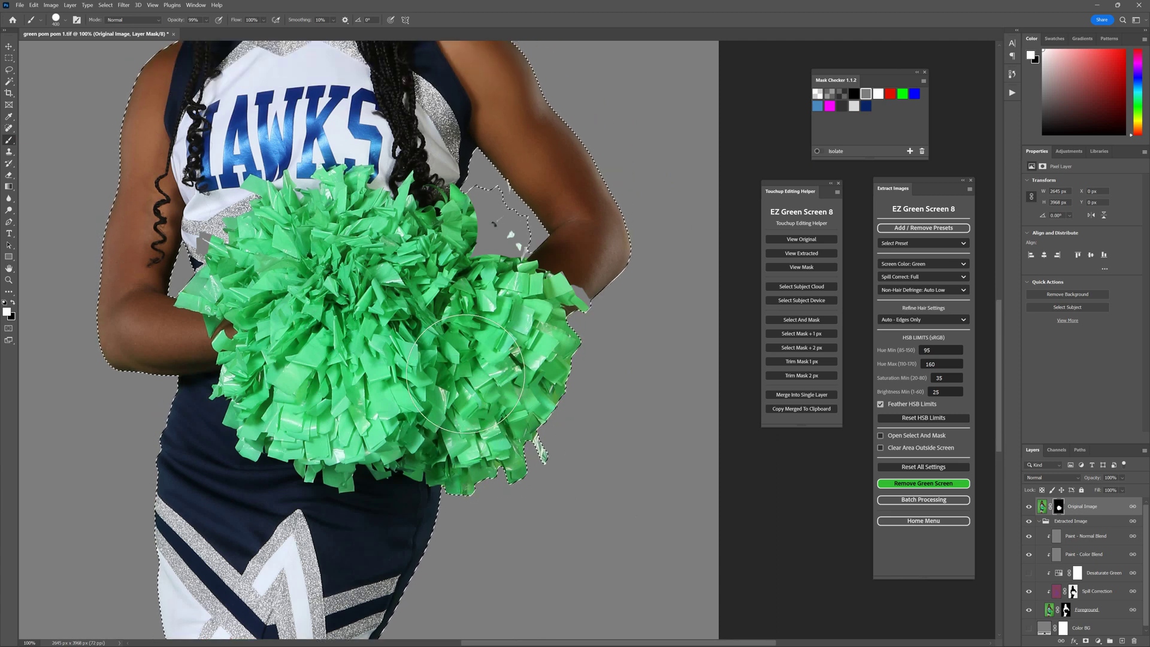
key(bracketleft)
key(bracketleft)
key(bracketleft)
key(bracketleft)
drag(584, 387, 588, 372)
key(bracketleft)
key(bracketleft)
key(bracketleft)
key(bracketleft)
key(bracketleft)
scroll(574, 362, up, 2)
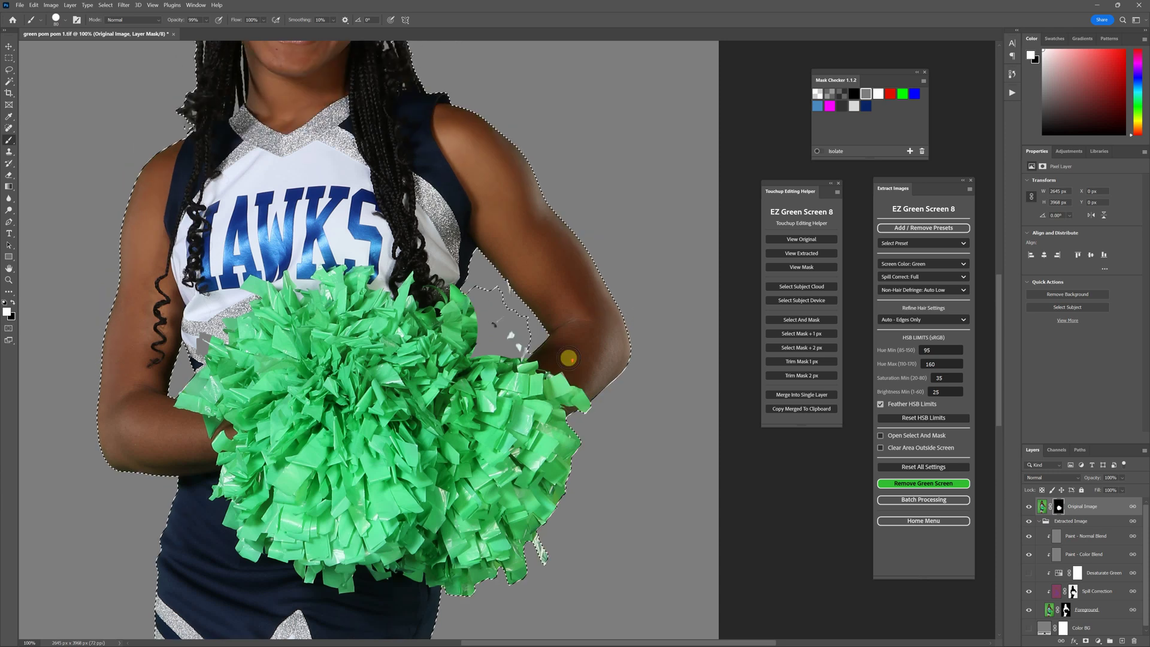
- Try to restore the pom-pom tips in the gap beside the bent arm by painting within the subject selection
scroll(577, 367, up, 3)
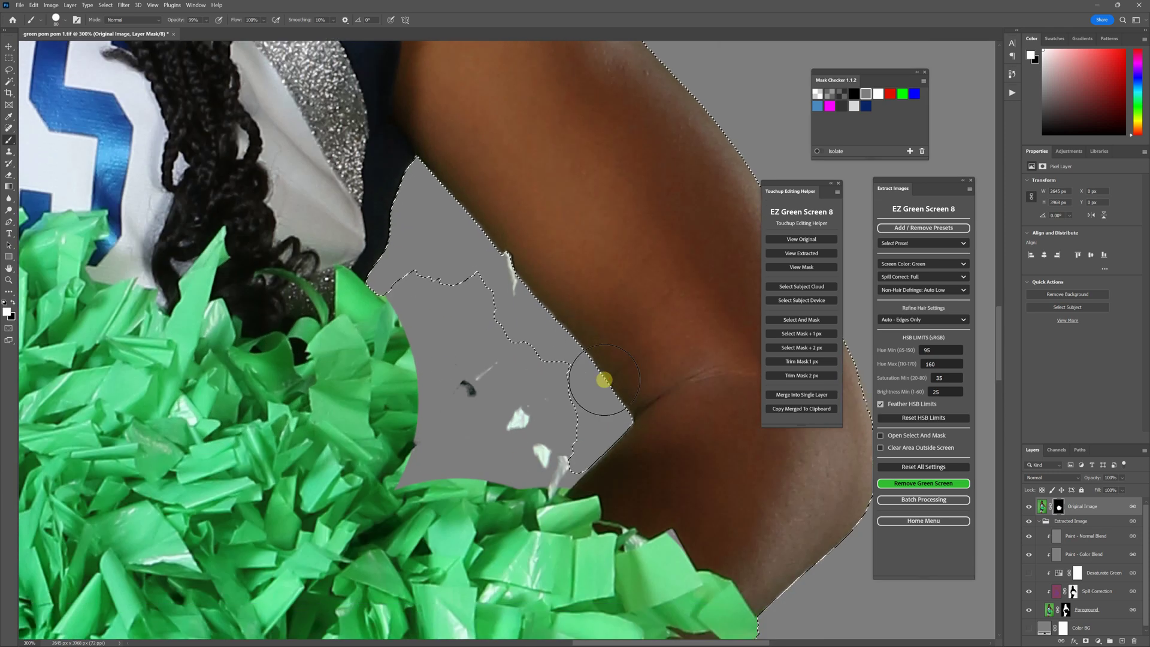
mouse_move(603, 379)
mouse_down()
mouse_move(467, 346)
mouse_move(430, 364)
mouse_move(505, 307)
mouse_move(533, 337)
mouse_move(508, 373)
mouse_move(554, 386)
mouse_move(528, 434)
mouse_move(581, 436)
mouse_move(507, 443)
mouse_move(397, 487)
mouse_move(418, 493)
mouse_move(588, 435)
mouse_move(591, 349)
mouse_move(494, 339)
mouse_up()
key(bracketright)
key(bracketright)
key(bracketright)
key(bracketright)
key(bracketright)
key(bracketright)
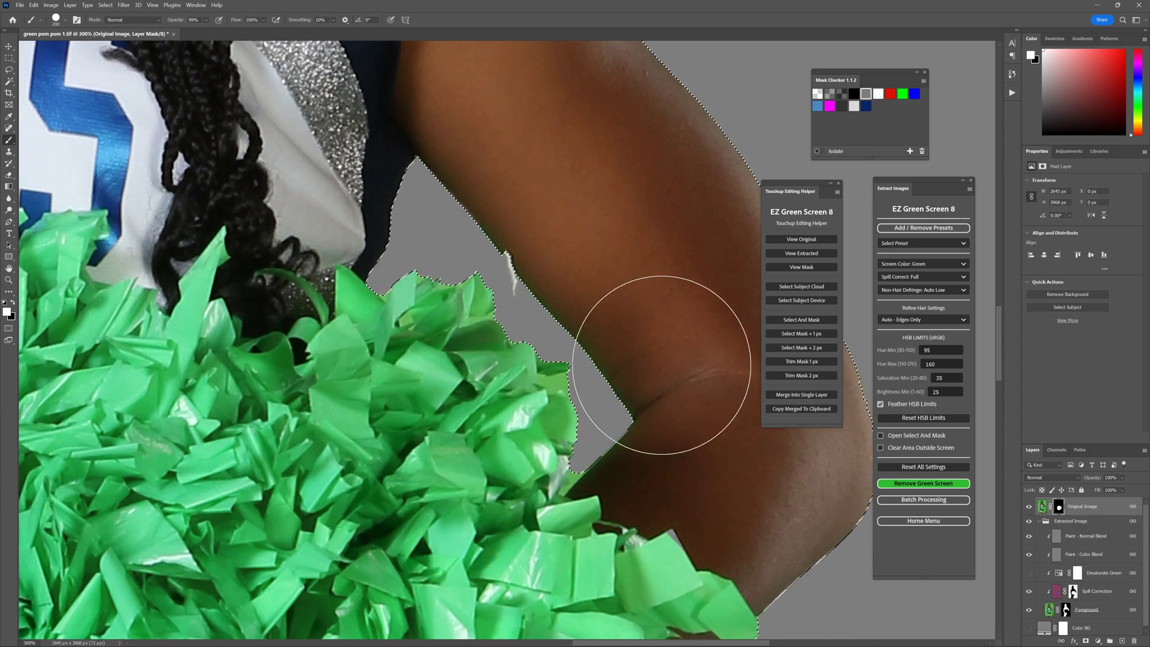
scroll(664, 362, up, 2)
key(ctrl+equal)
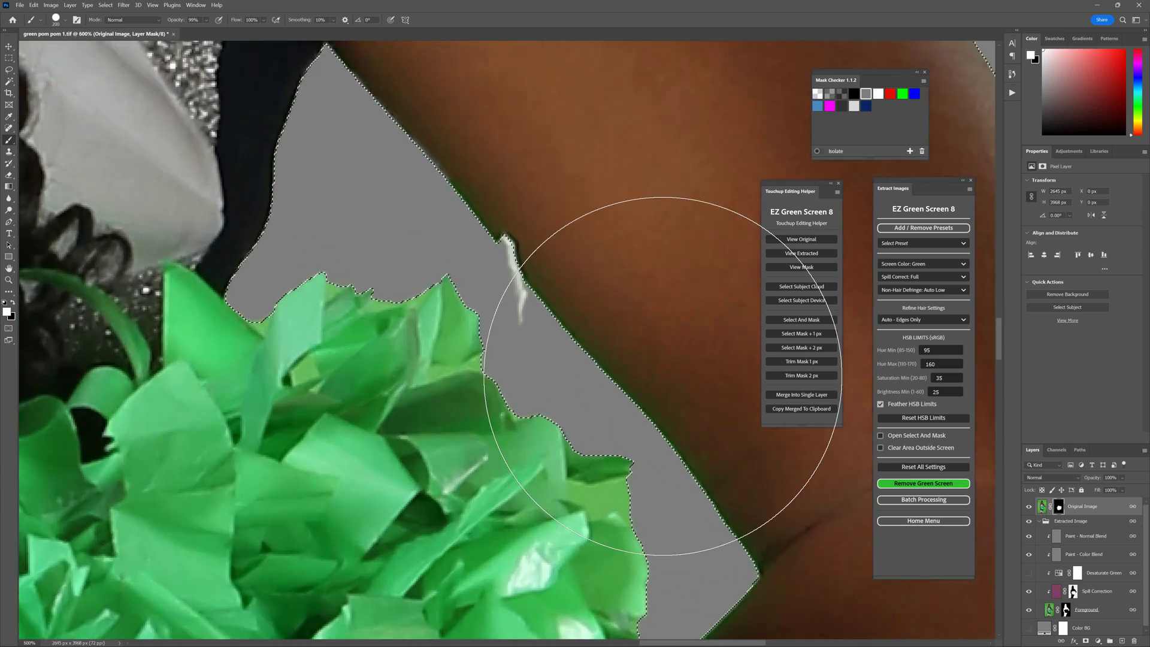
drag(588, 324, 595, 333)
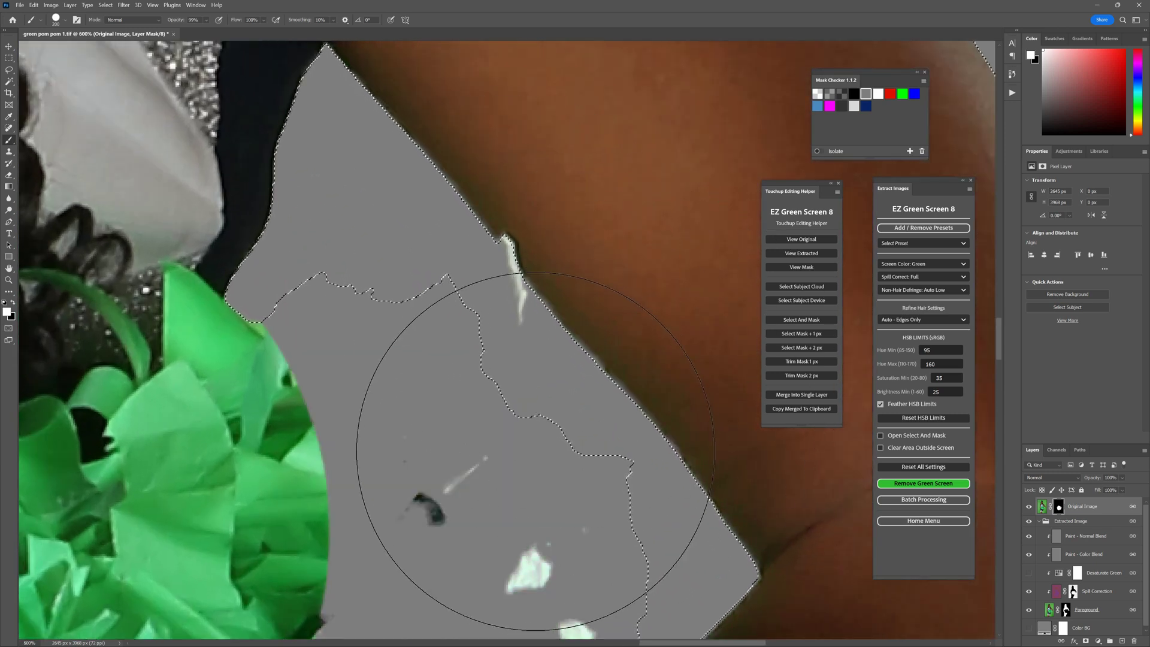
- View the Original Image layer's mask on its own, and return to the composite image
click(1059, 508)
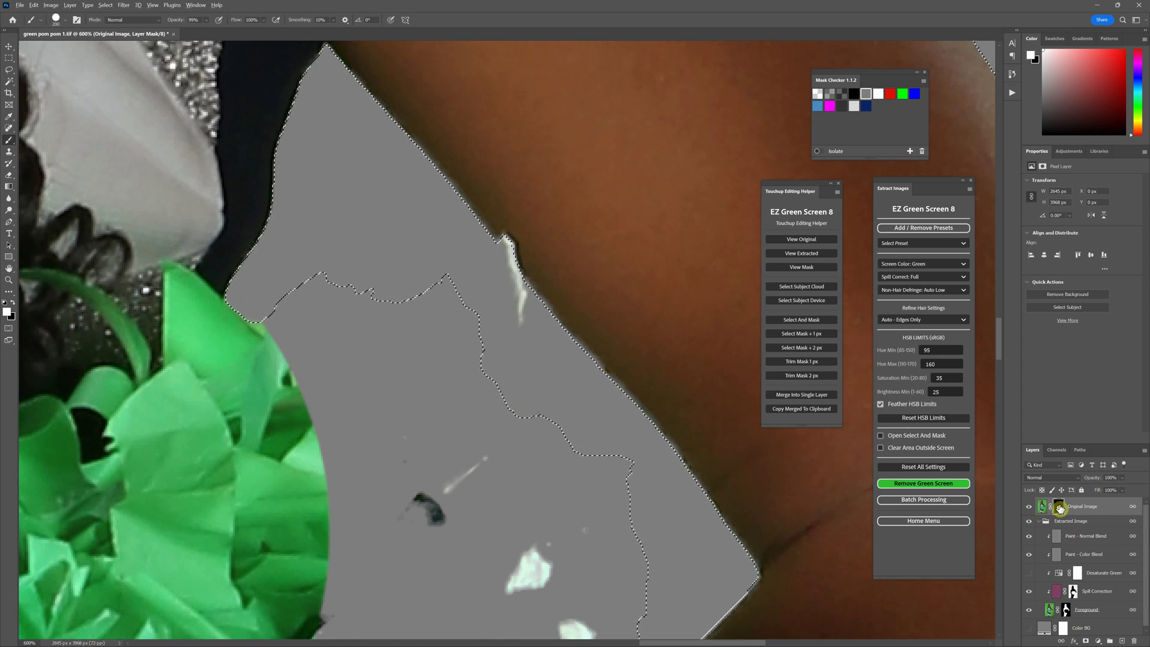
alt+click(1059, 508)
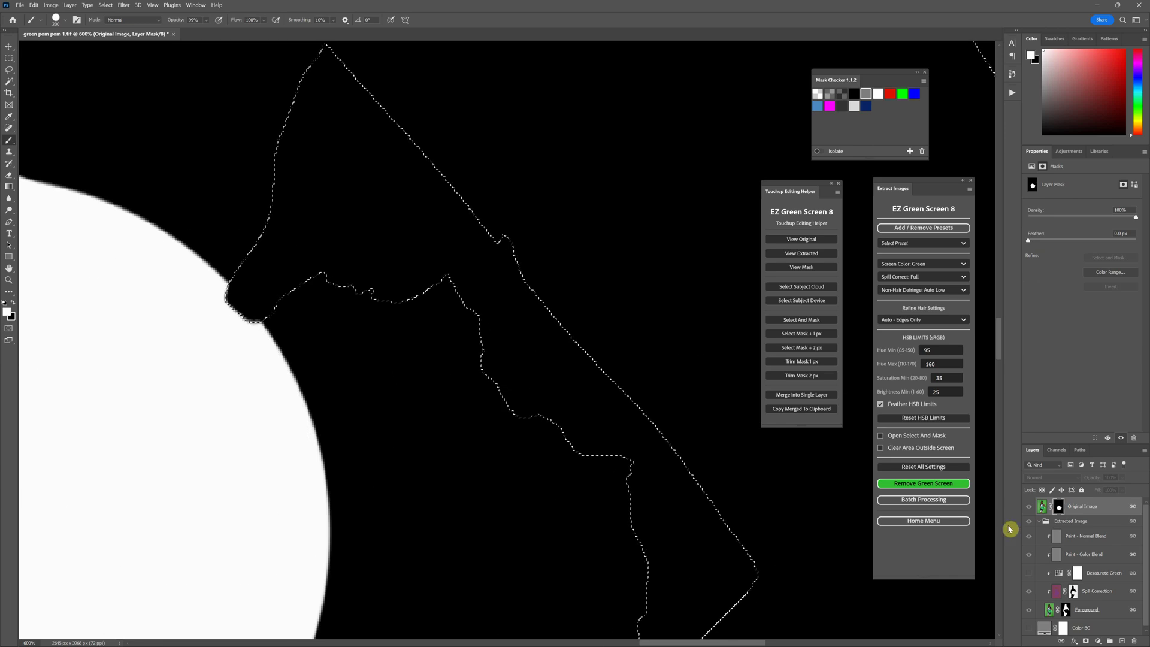
alt+click(1059, 509)
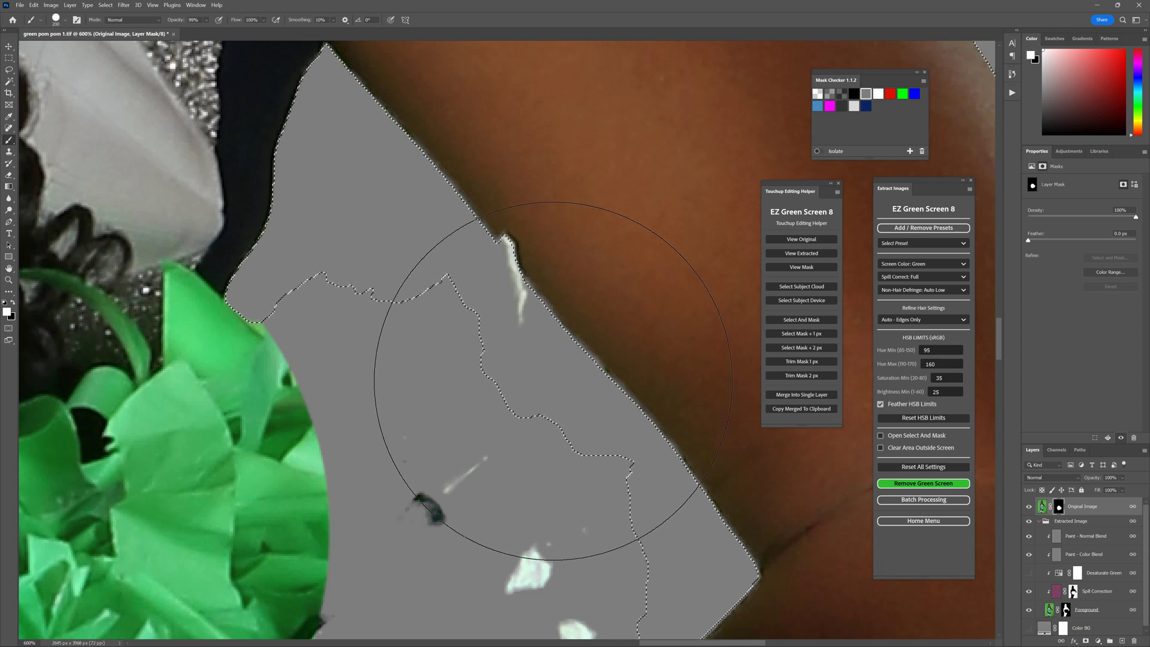
- Try a stroke with the large brush over the missing pom-pom tips beside the arm, and undo it
mouse_move(553, 381)
mouse_down()
mouse_move(591, 444)
mouse_move(527, 426)
mouse_move(372, 416)
mouse_up()
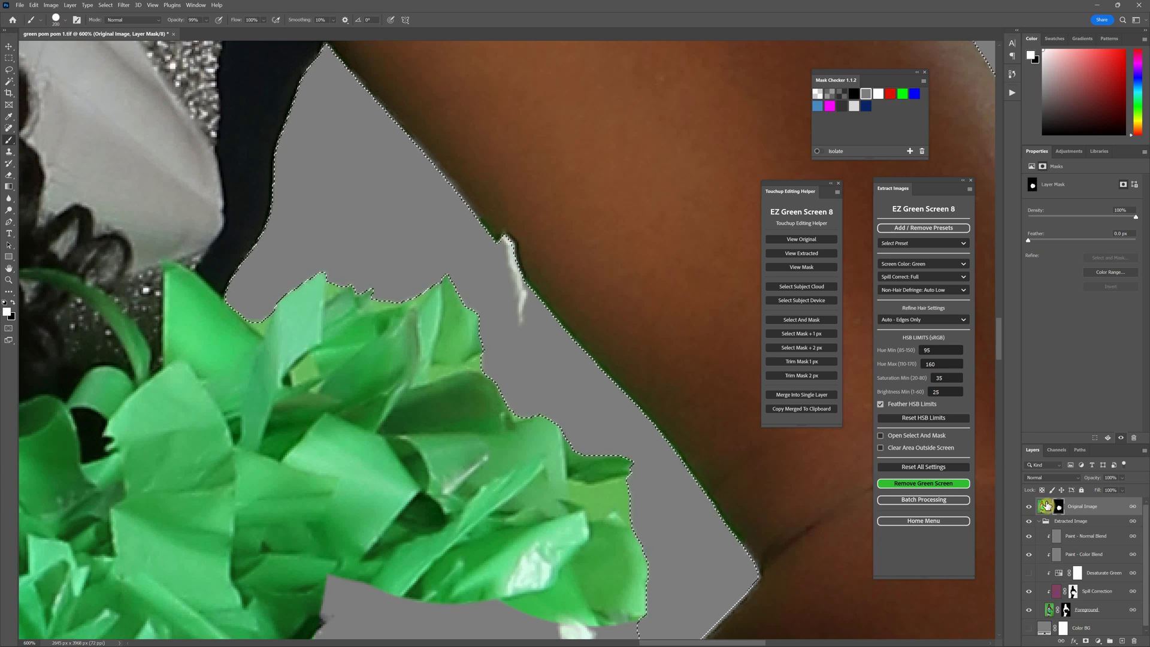
scroll(1064, 623, down, 1)
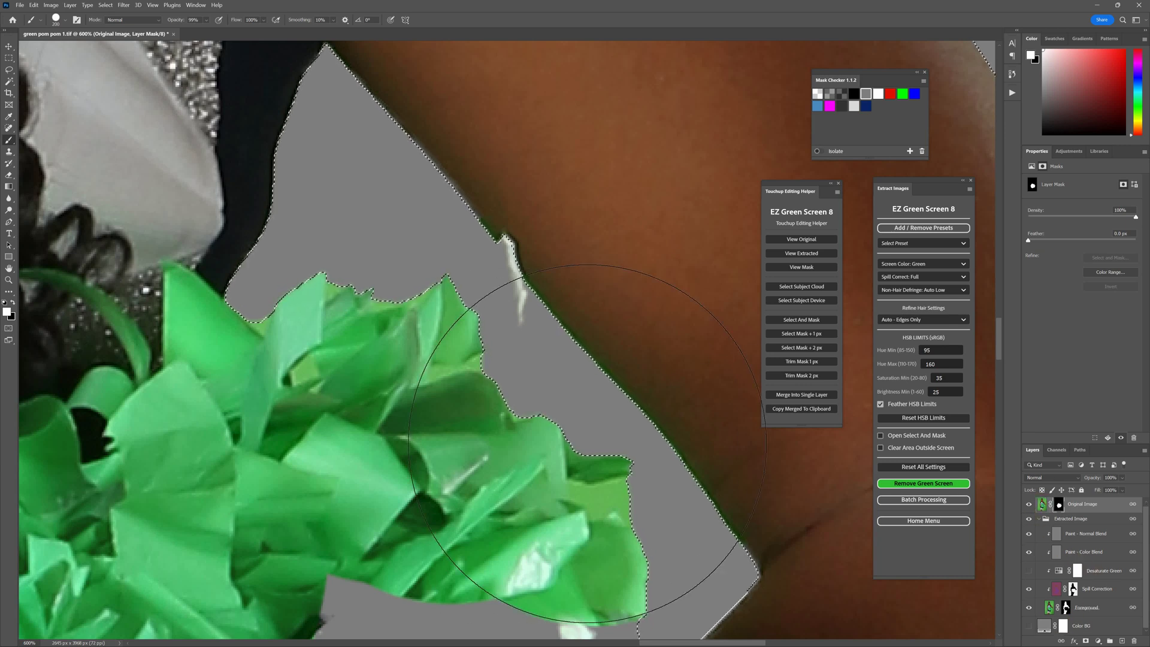
key(ctrl+z)
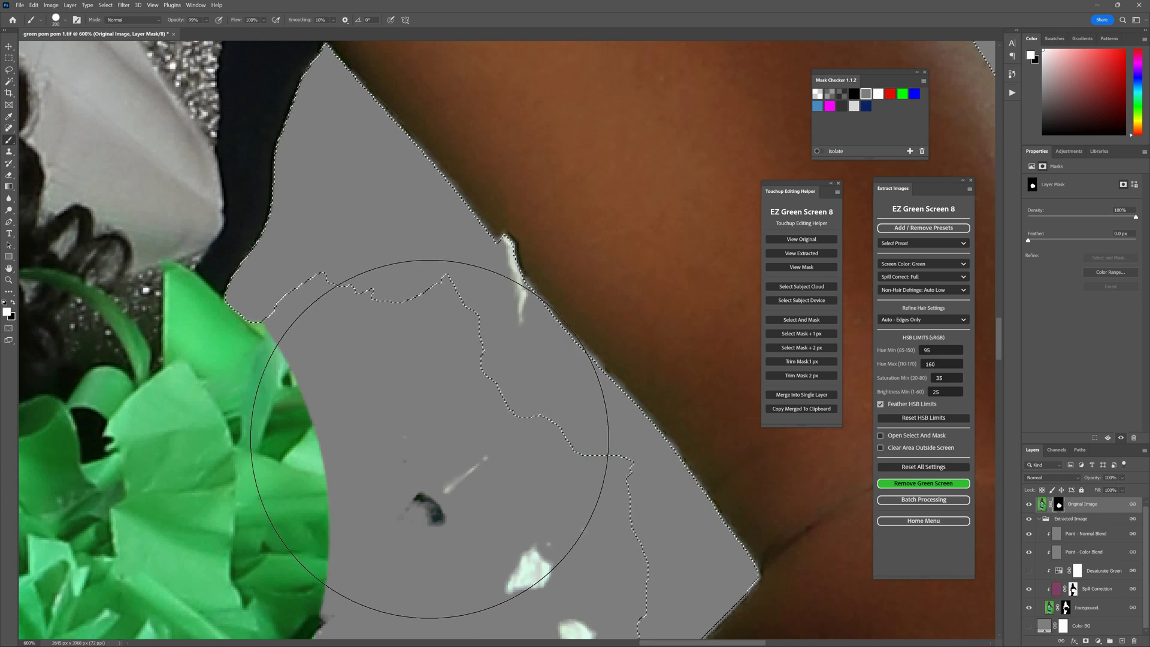
- Reduce the brush size and paint white on the Original Image mask over the missing pom-pom tips between torso and arm
scroll(441, 461, down, 2)
scroll(443, 434, down, 2)
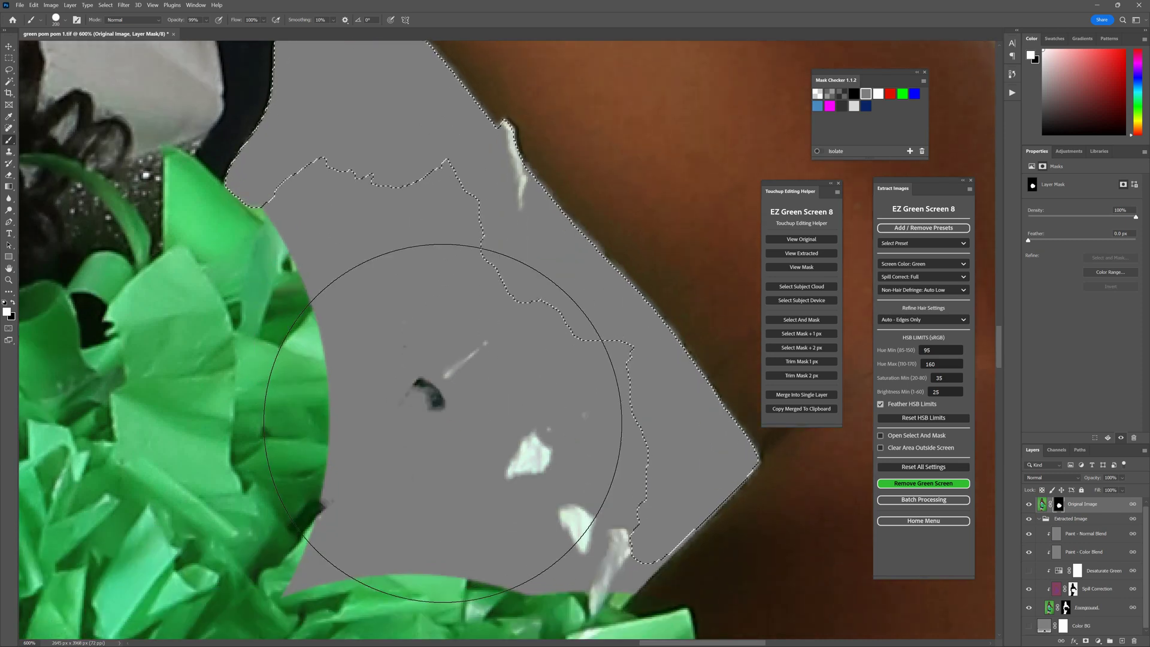
key(ctrl+minus)
key(bracketleft)
key(bracketleft)
key(bracketleft)
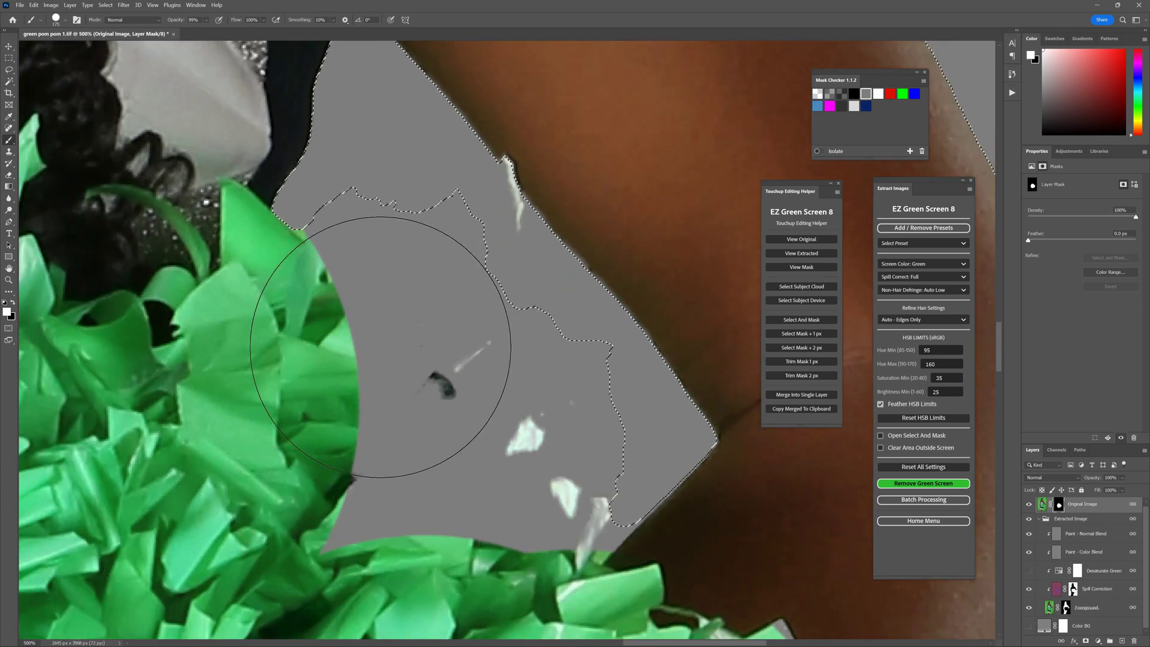
key(bracketleft)
key(bracketleft)
mouse_move(354, 257)
mouse_down()
mouse_move(377, 231)
mouse_move(409, 234)
mouse_move(596, 406)
mouse_move(604, 433)
mouse_move(570, 501)
mouse_move(570, 550)
mouse_move(463, 566)
mouse_move(440, 539)
mouse_move(385, 535)
mouse_move(410, 399)
mouse_move(313, 323)
mouse_move(510, 473)
mouse_move(394, 426)
mouse_up()
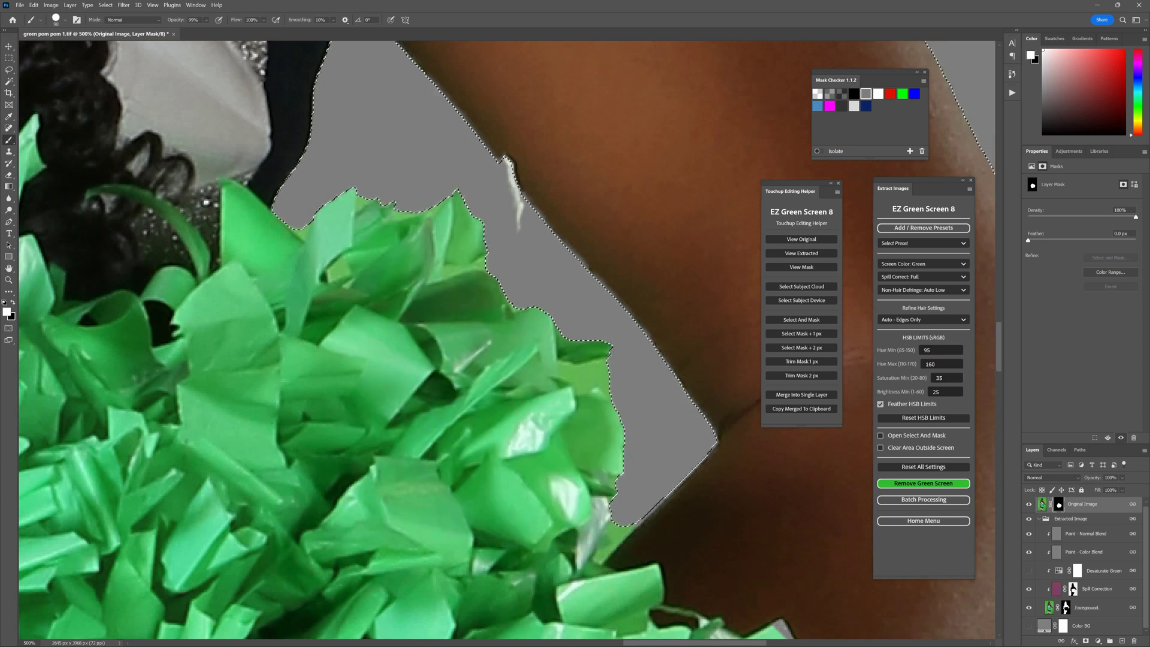
key(ctrl+0)
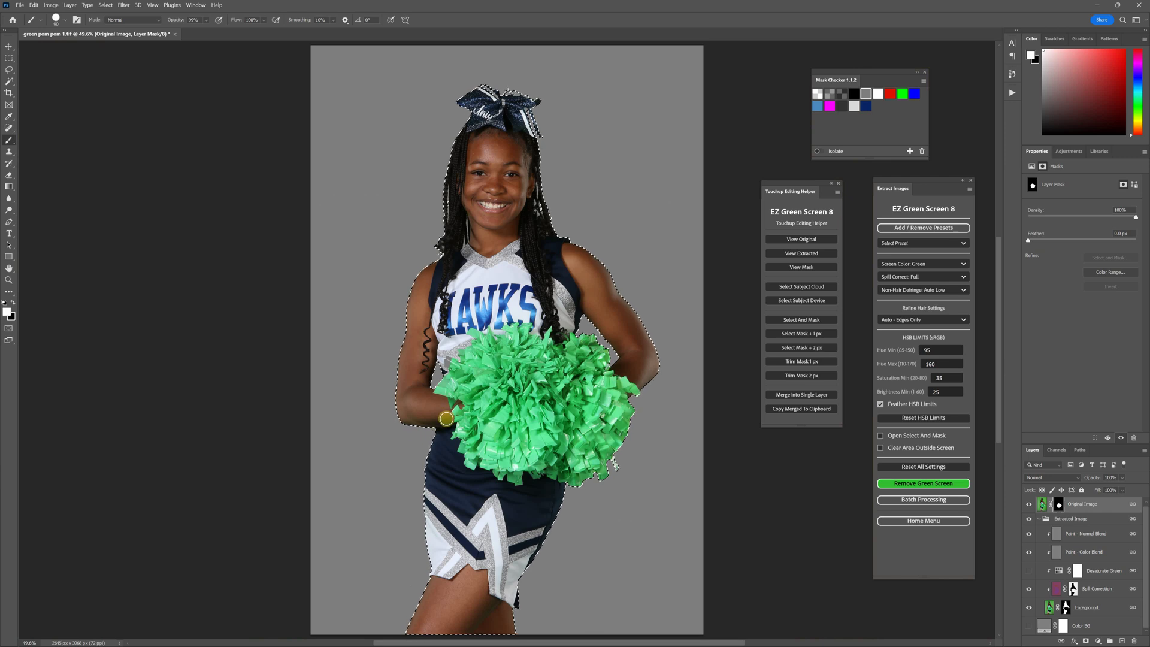
- Paint white on the Original Image mask over the hair bow's green accents within the subject selection
scroll(480, 350, up, 5)
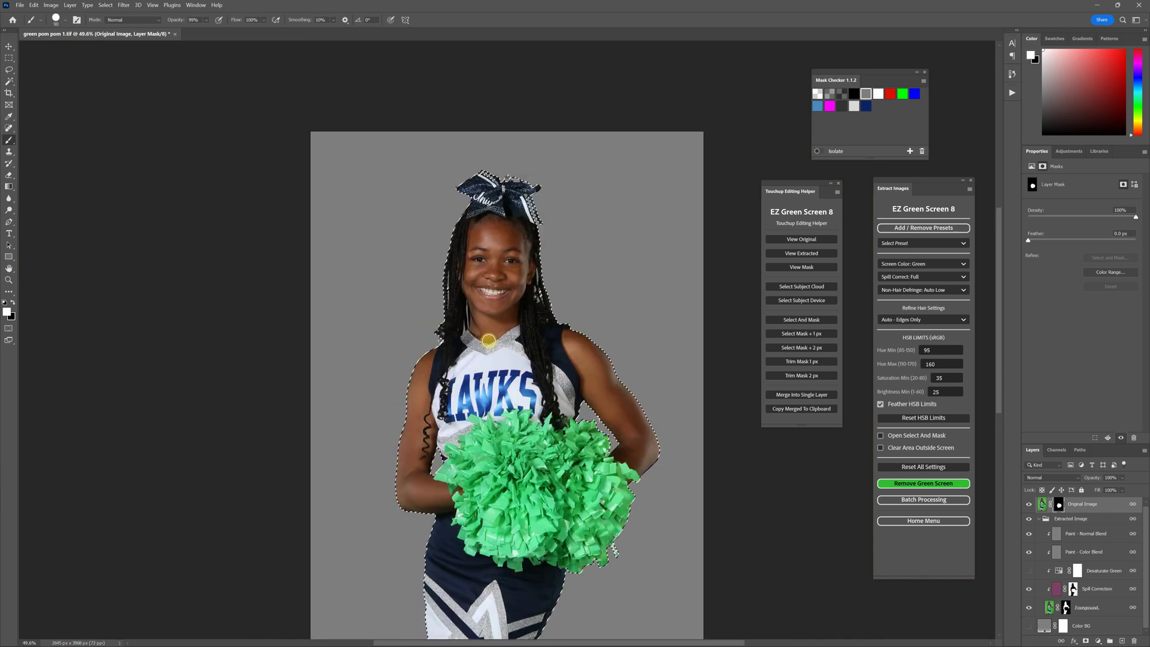
scroll(539, 300, up, 4)
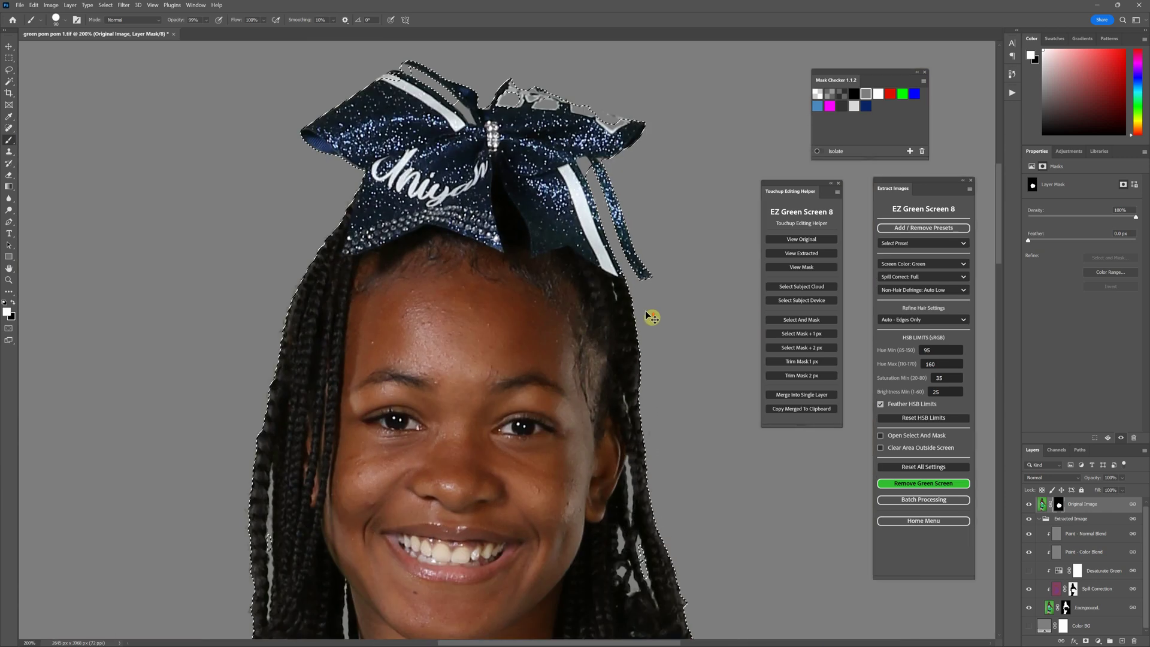
scroll(648, 312, up, 3)
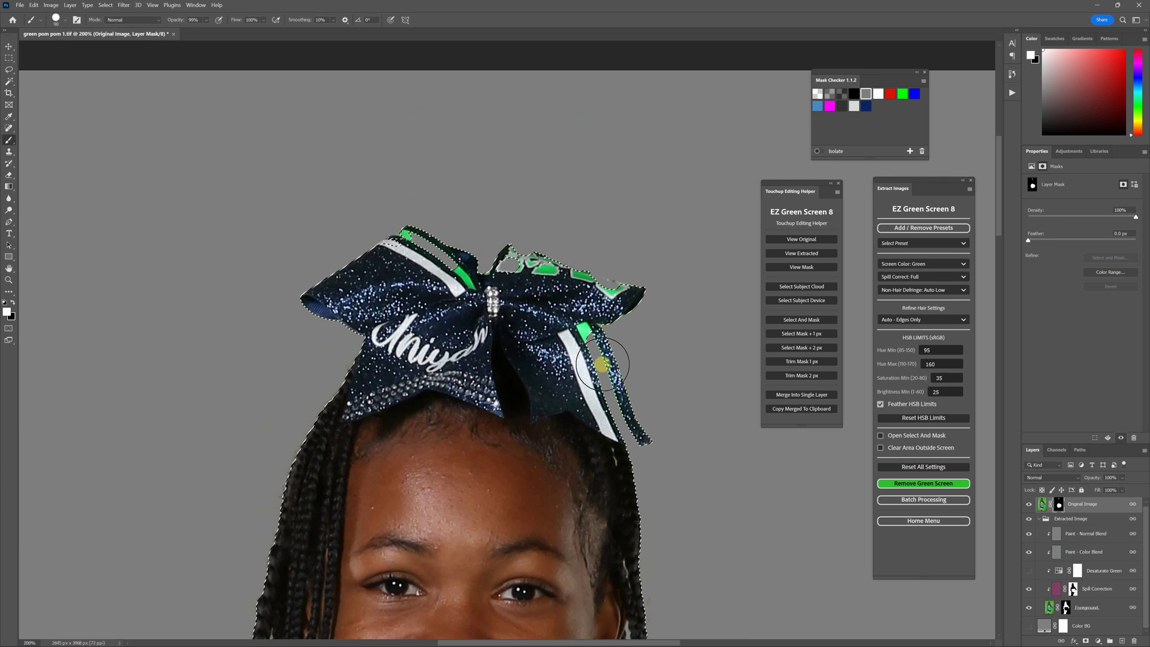
drag(617, 388, 623, 393)
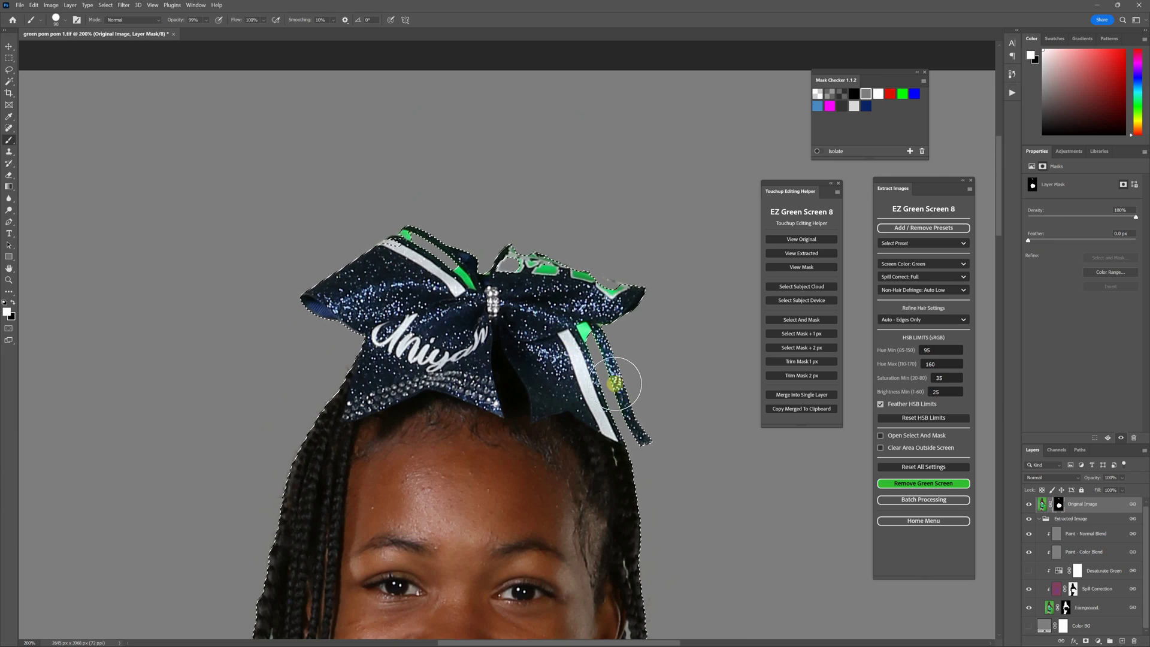
- Deselect the subject, reduce the brush size and restore the bow's upper green stripe and green lettering on the Original Image mask
click(106, 5)
click(111, 23)
click(417, 276)
key(bracketleft)
key(bracketleft)
key(bracketleft)
key(bracketleft)
mouse_move(419, 264)
mouse_down()
mouse_move(407, 240)
mouse_move(454, 277)
mouse_move(506, 281)
mouse_move(511, 268)
mouse_move(526, 295)
mouse_up()
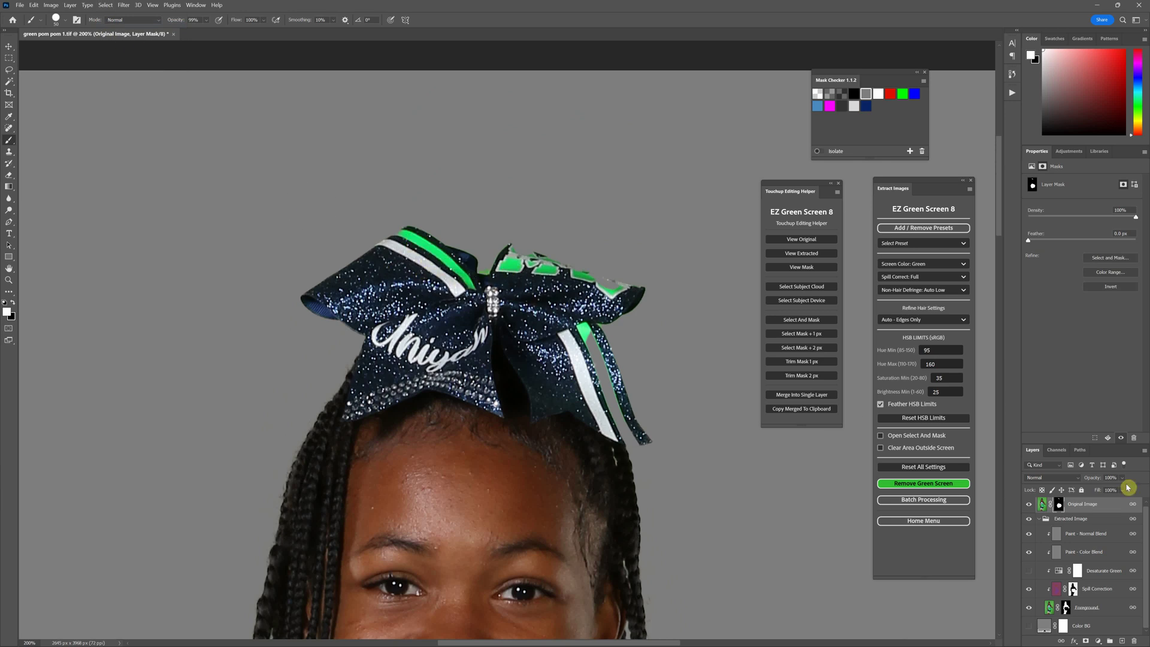
- Restore the green stripe on the bow's hanging ribbon and finish its green lettering with a smaller brush on the Original Image mask
click(1055, 504)
scroll(483, 380, up, 1)
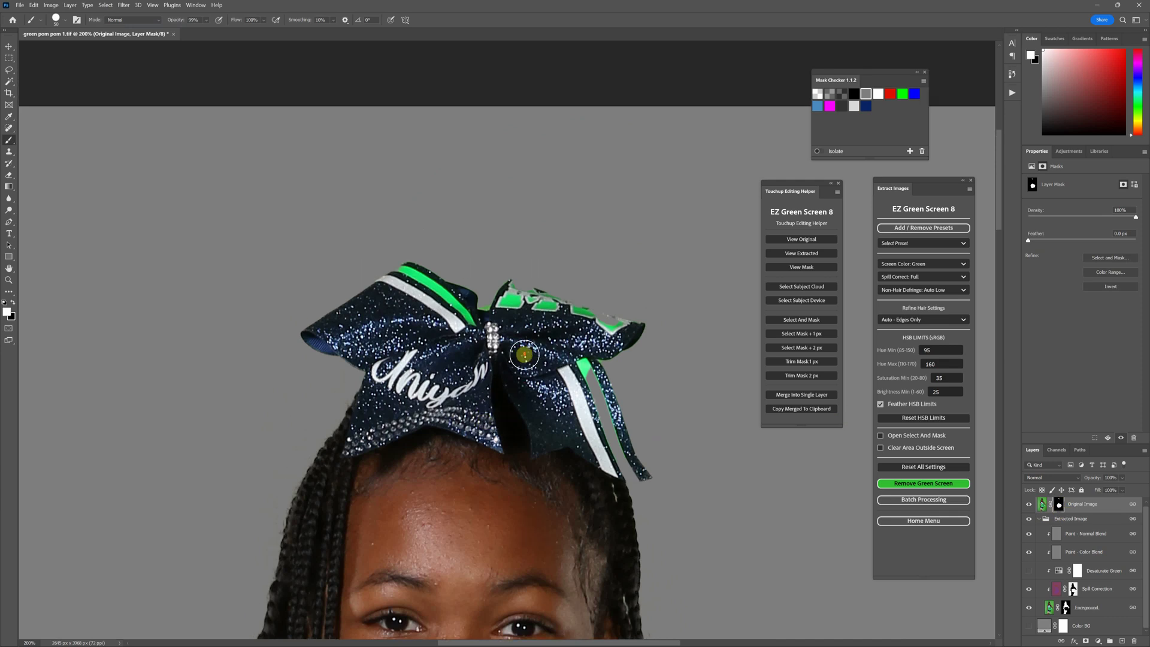
drag(577, 376, 599, 421)
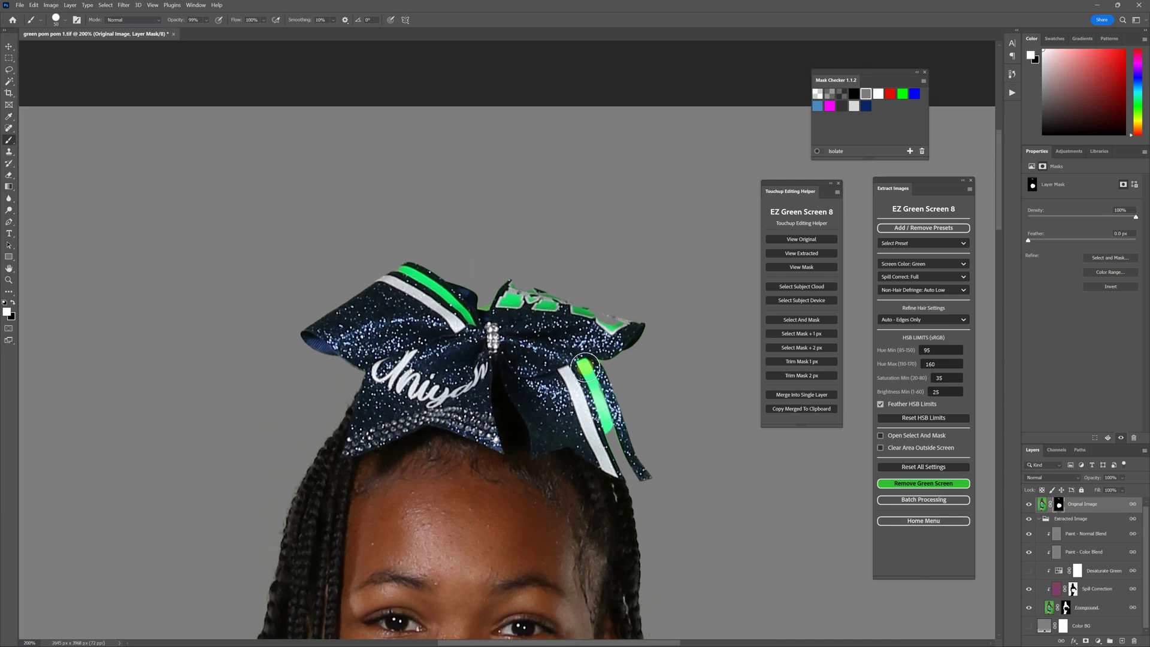
mouse_move(590, 324)
mouse_down()
mouse_move(614, 325)
mouse_move(535, 278)
mouse_move(507, 308)
mouse_move(562, 304)
mouse_up()
key(ctrl+z)
key(bracketleft)
drag(515, 291, 609, 328)
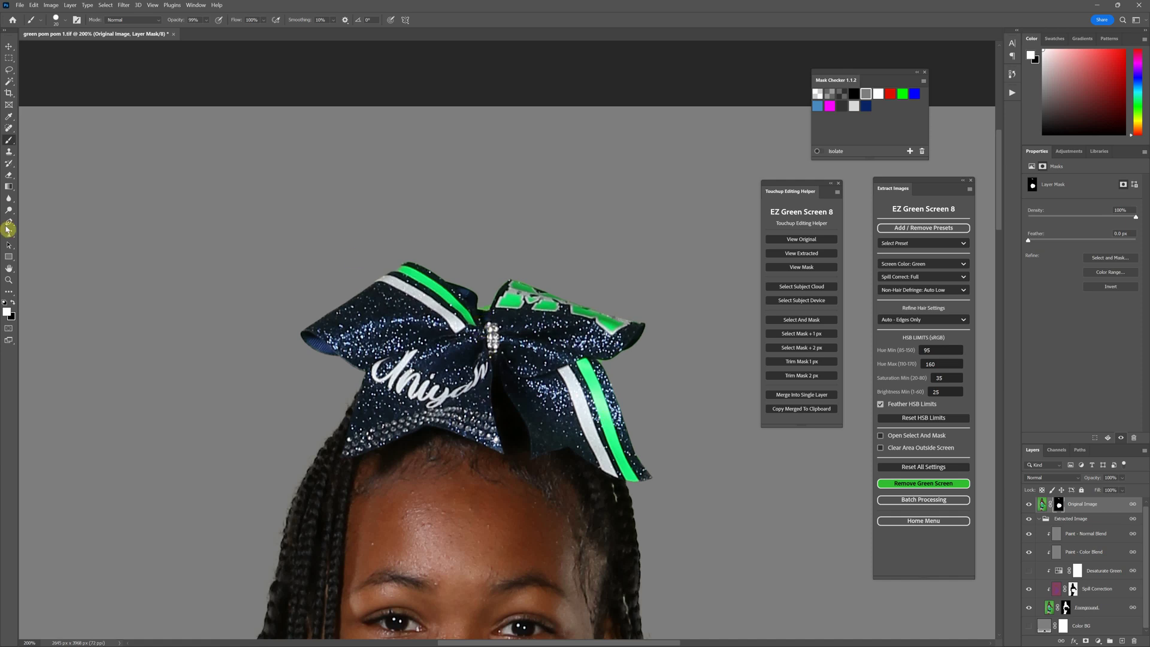
- Paint black on the Original Image mask to hide the green screen in the notch above the bow's rhinestone center
scroll(344, 300, up, 1)
scroll(448, 324, up, 3)
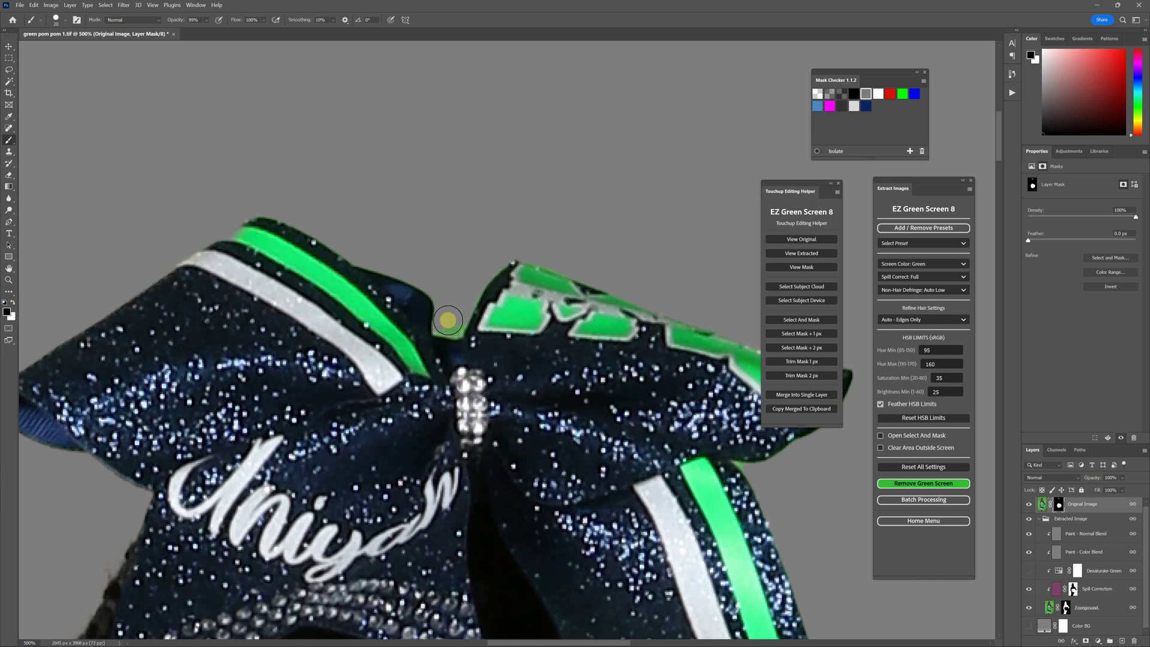
drag(445, 321, 453, 293)
key(ctrl+minus)
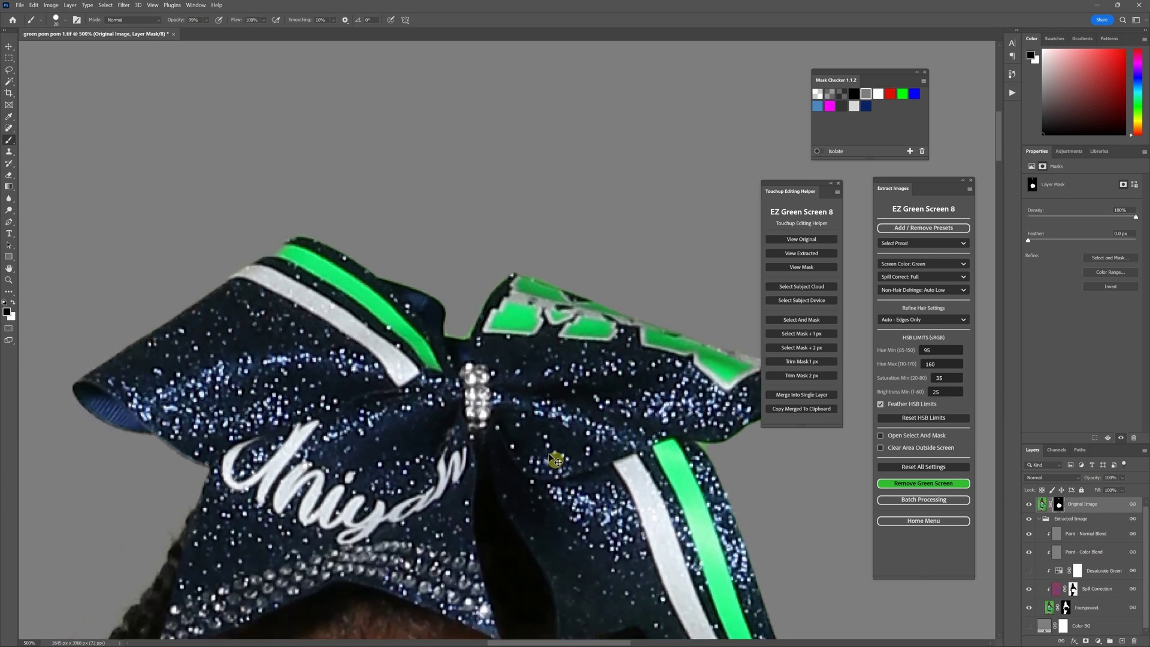
key(ctrl+0)
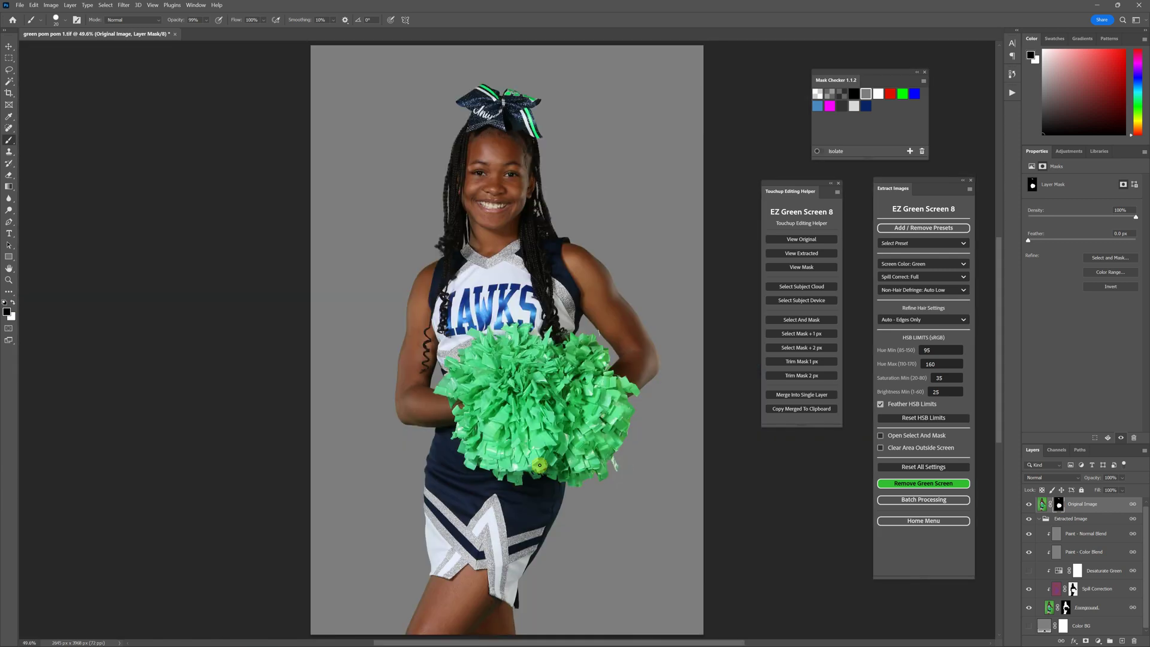
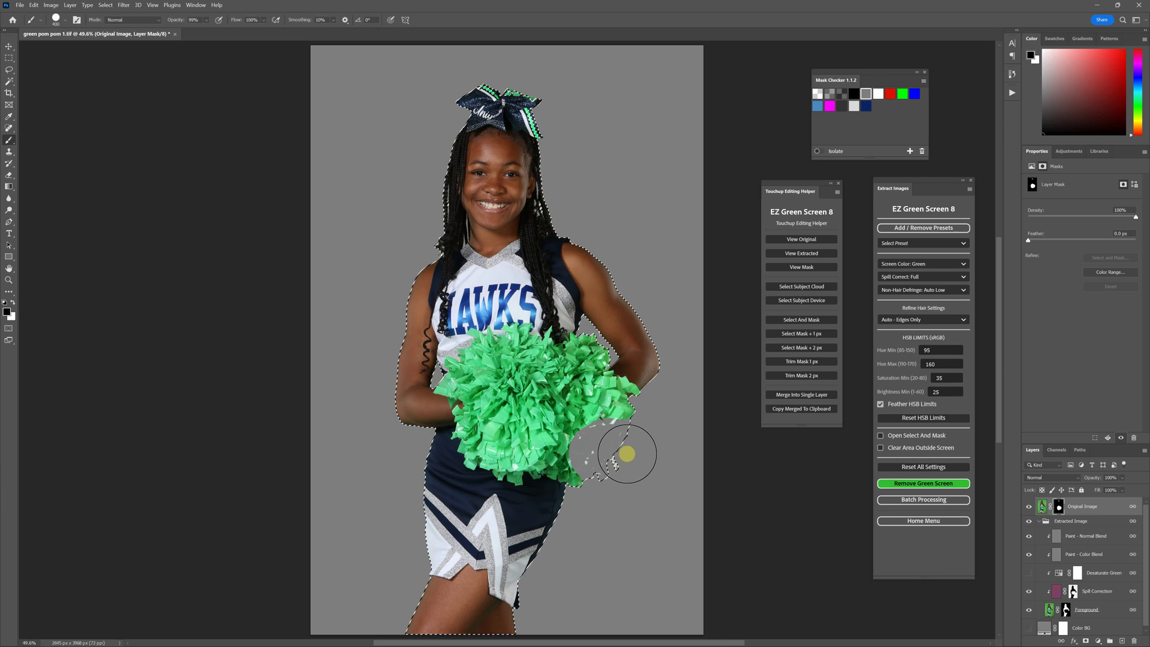
- Paint white on the Foreground layer's mask over the missing lower part of the pom-pom within the subject selection
click(1065, 611)
scroll(725, 547, down, 3)
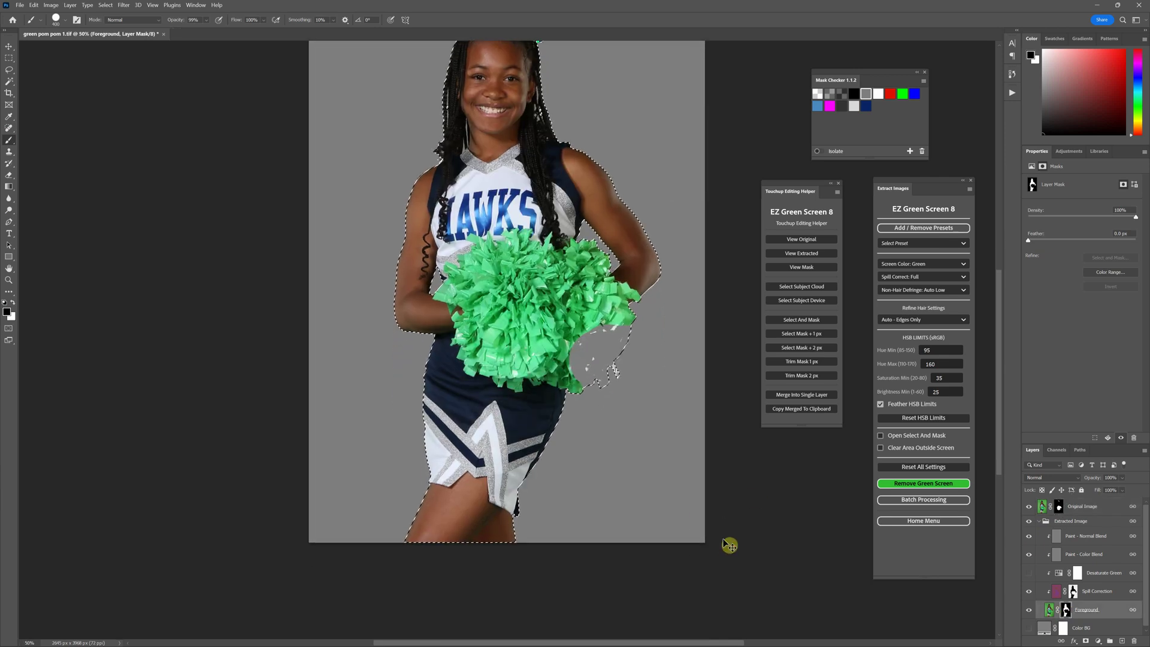
key(ctrl+plus)
key(ctrl+plus)
drag(443, 644, 526, 644)
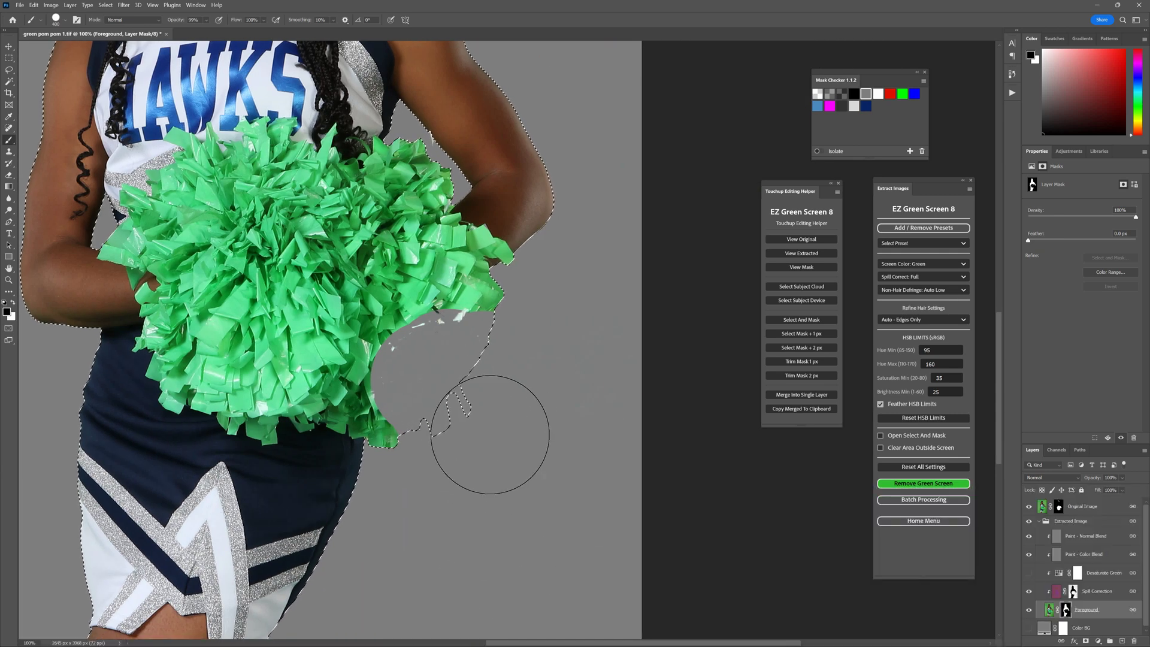
click(13, 303)
mouse_move(461, 379)
mouse_down()
mouse_move(487, 425)
mouse_move(465, 413)
mouse_move(479, 438)
mouse_move(490, 377)
mouse_move(467, 380)
mouse_move(481, 428)
mouse_move(430, 383)
mouse_move(439, 405)
mouse_up()
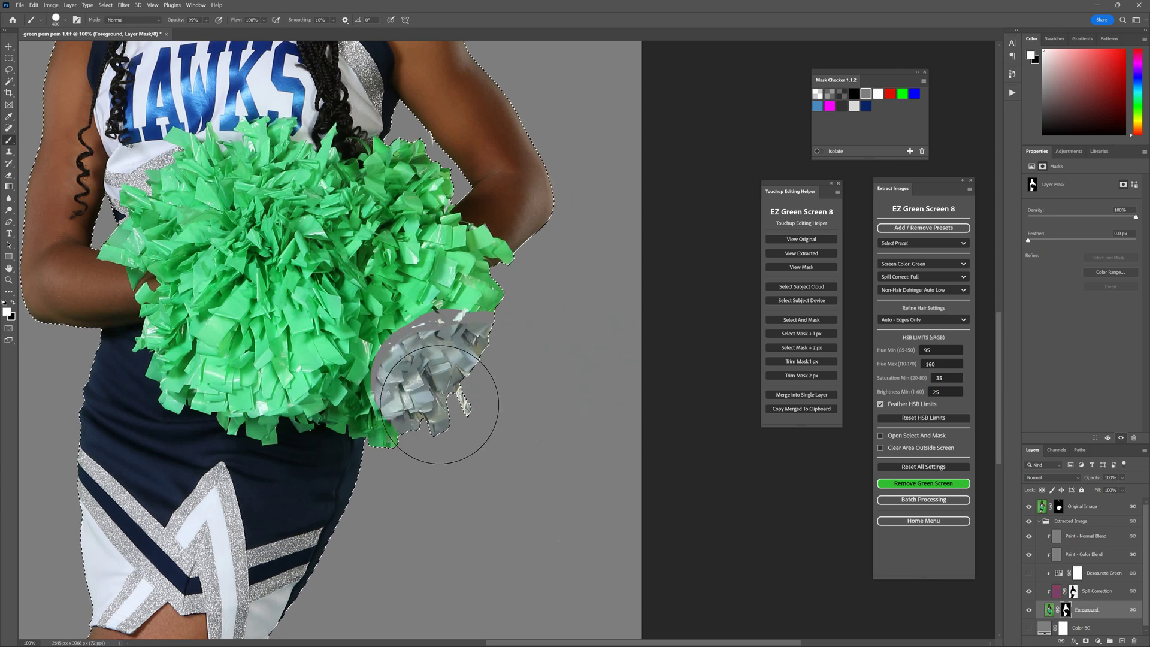
scroll(647, 492, up, 1)
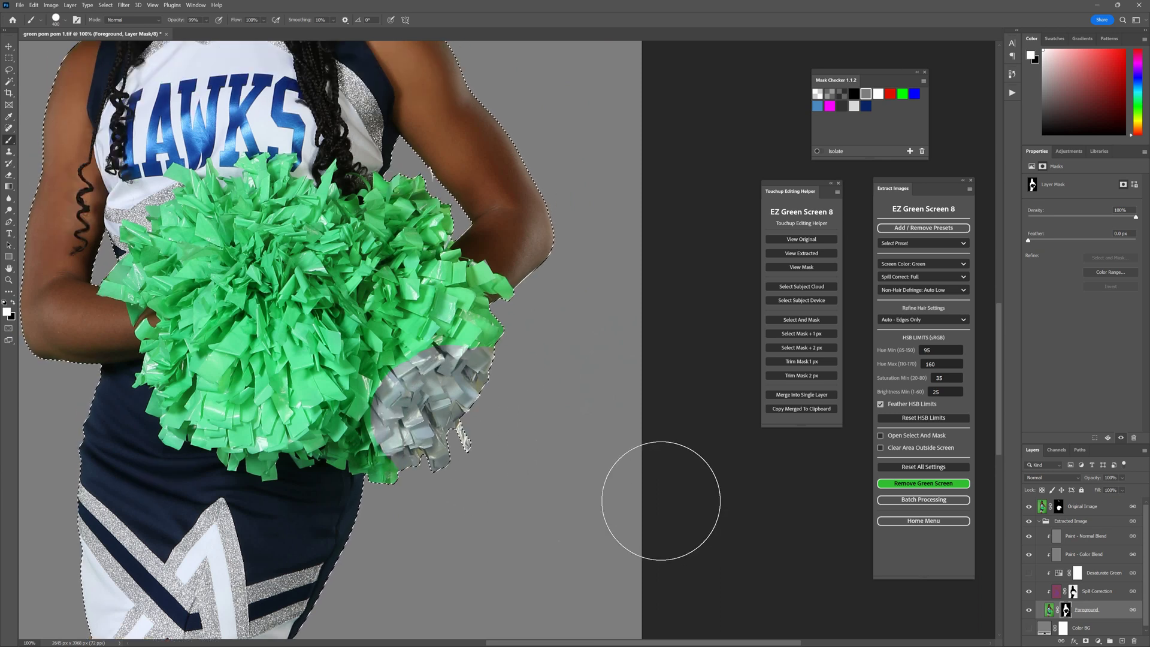
key(ctrl+equal)
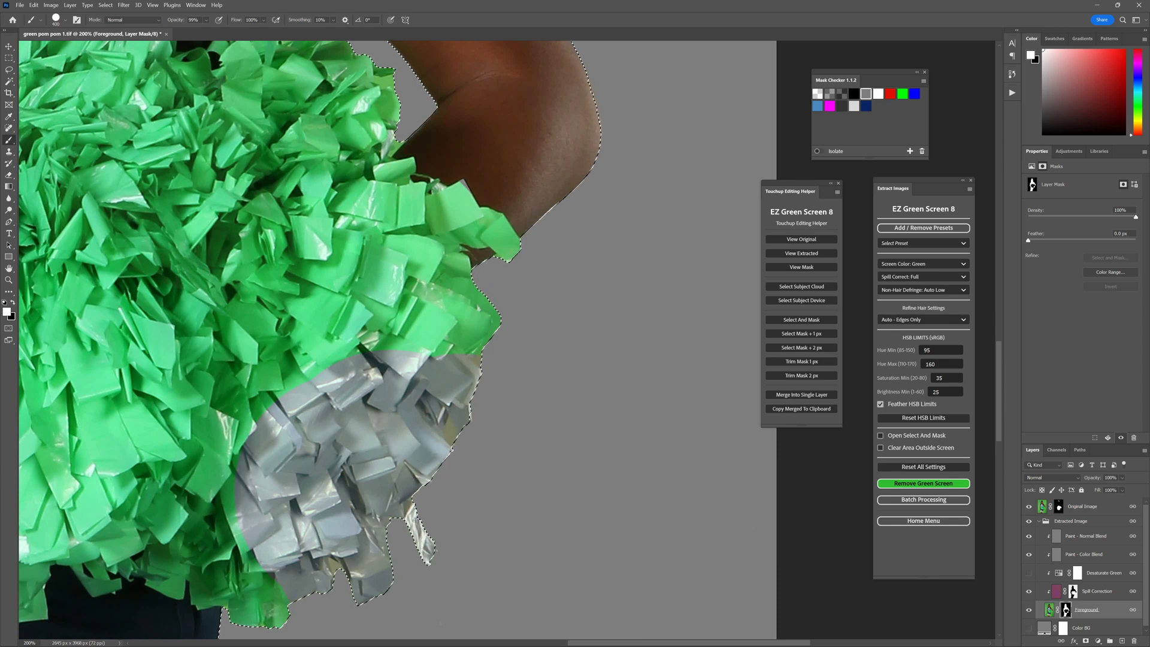
- View the Foreground layer's mask on its own, return to the image, and undo the white painting on that mask
click(1096, 592)
double_click(1066, 611)
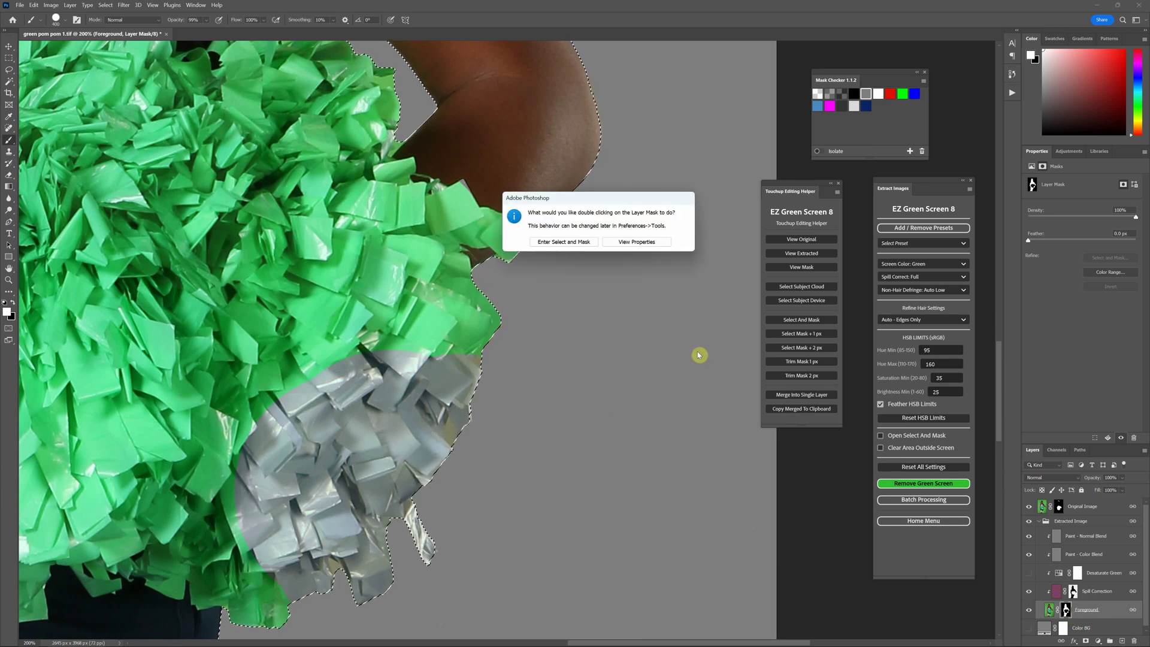
click(626, 243)
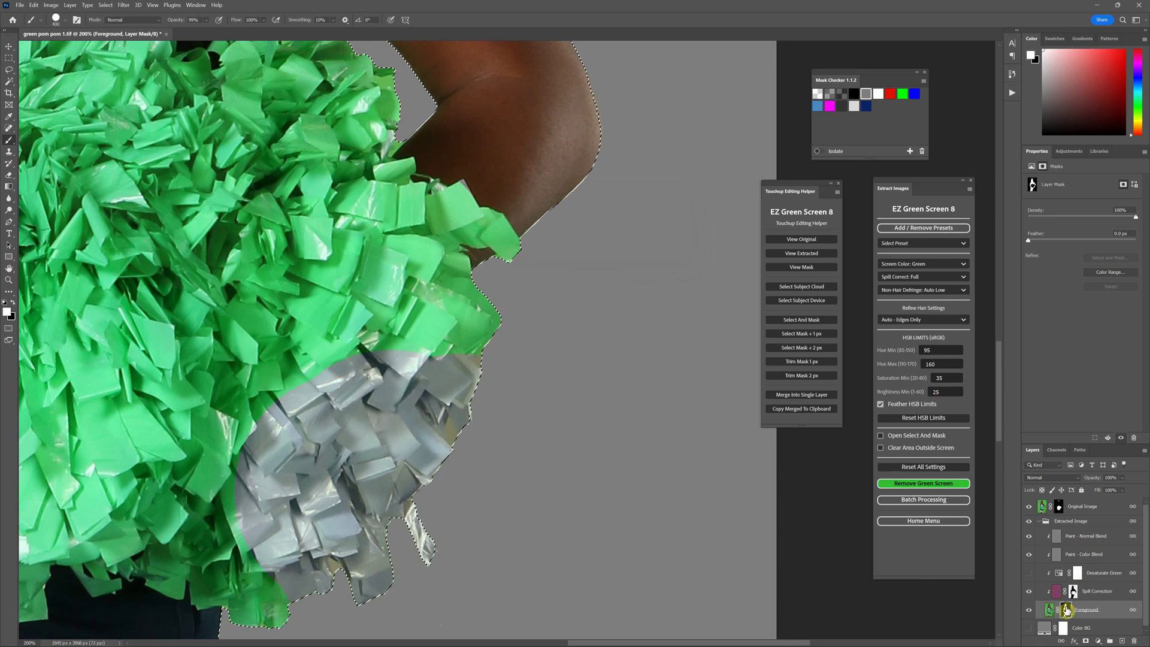
click(1048, 611)
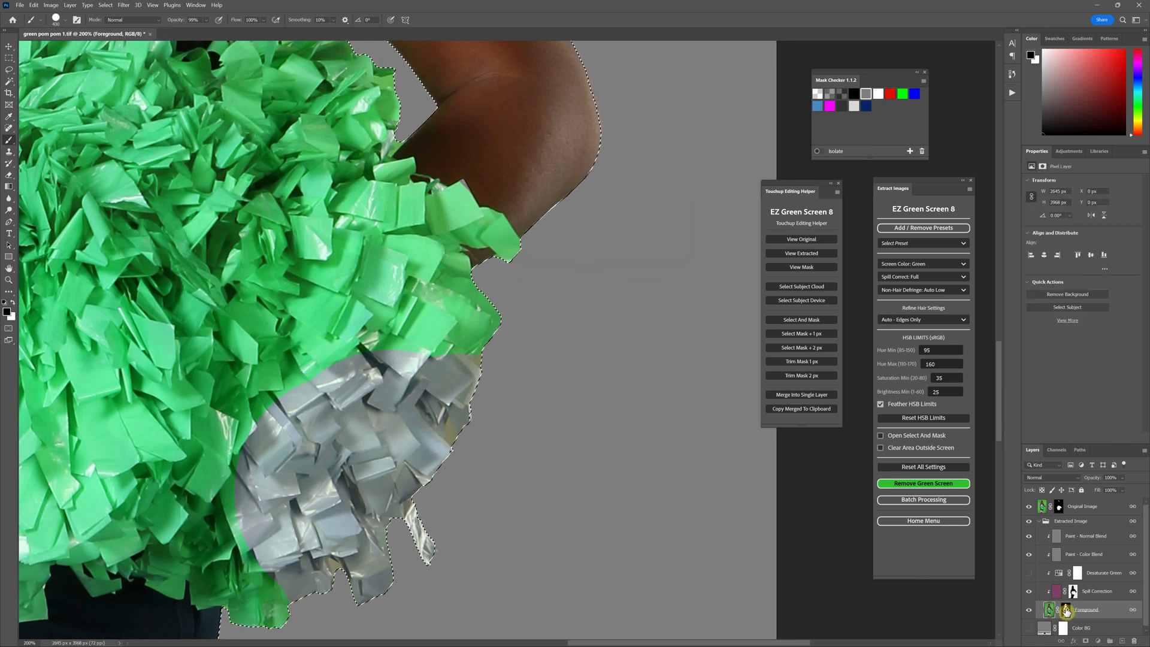
click(1067, 611)
alt+click(1067, 611)
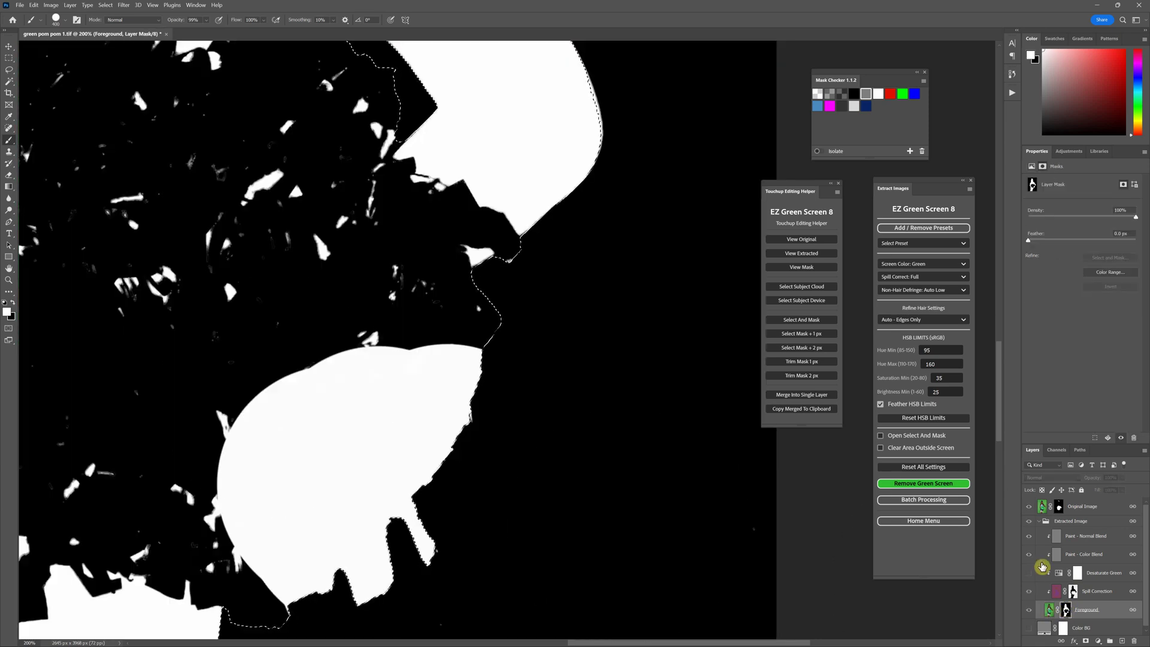
click(1048, 611)
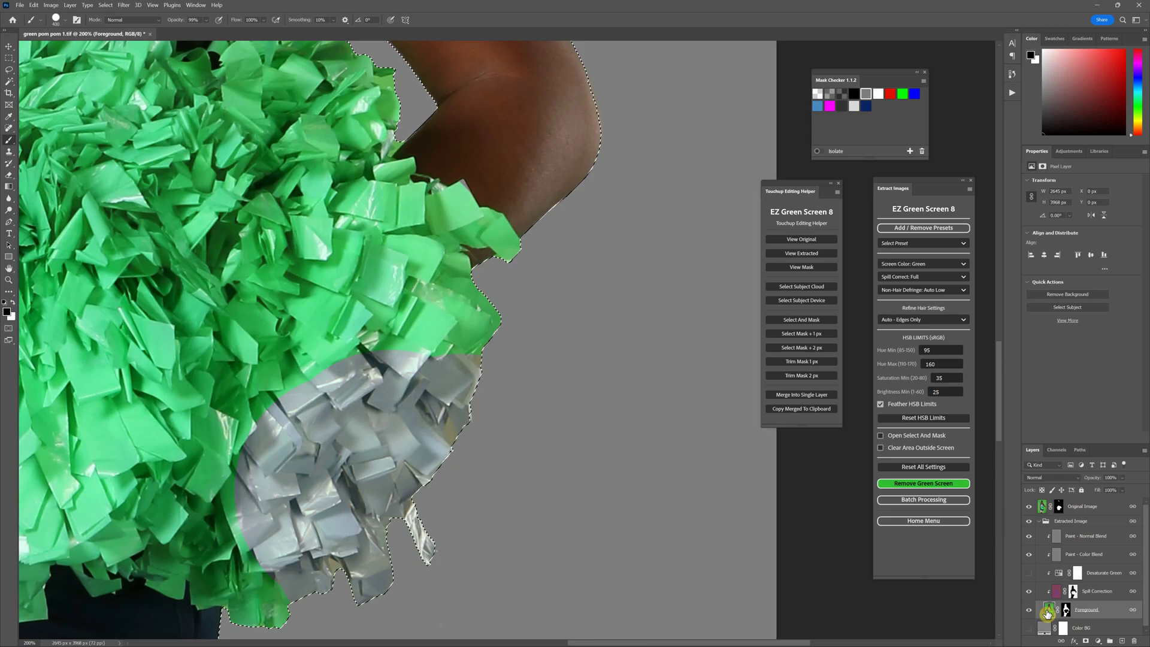
key(Delete)
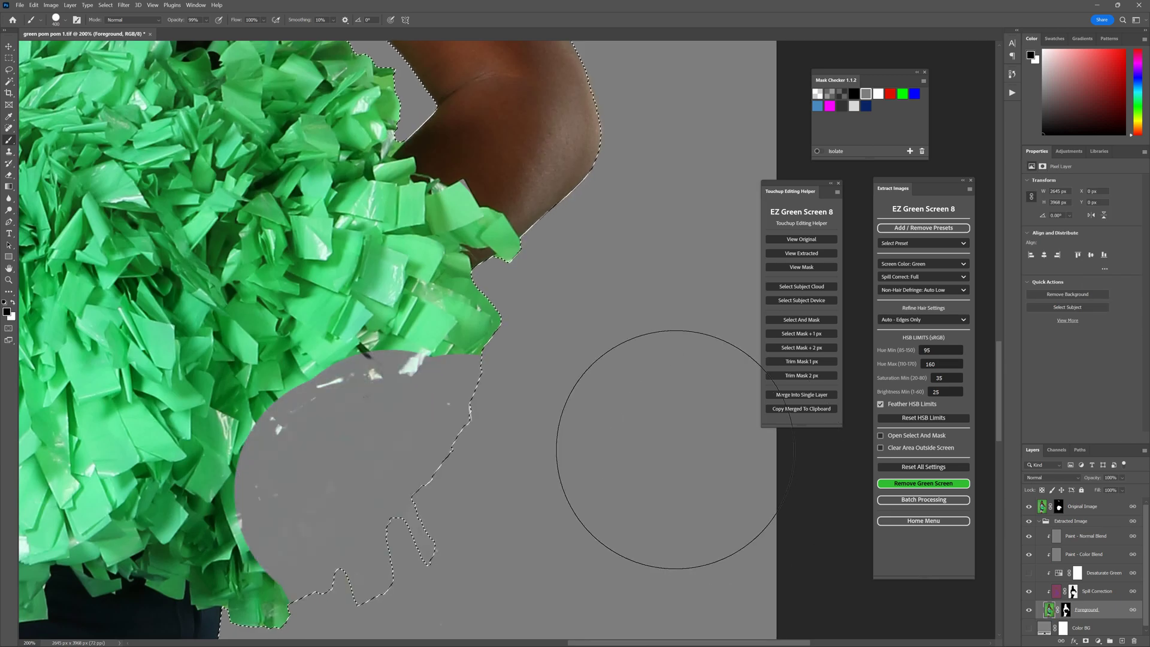
- Paint white on the Original Image mask to restore the missing lower part of the pom-pom, and deselect the subject
key(ctrl+minus)
key(ctrl+minus)
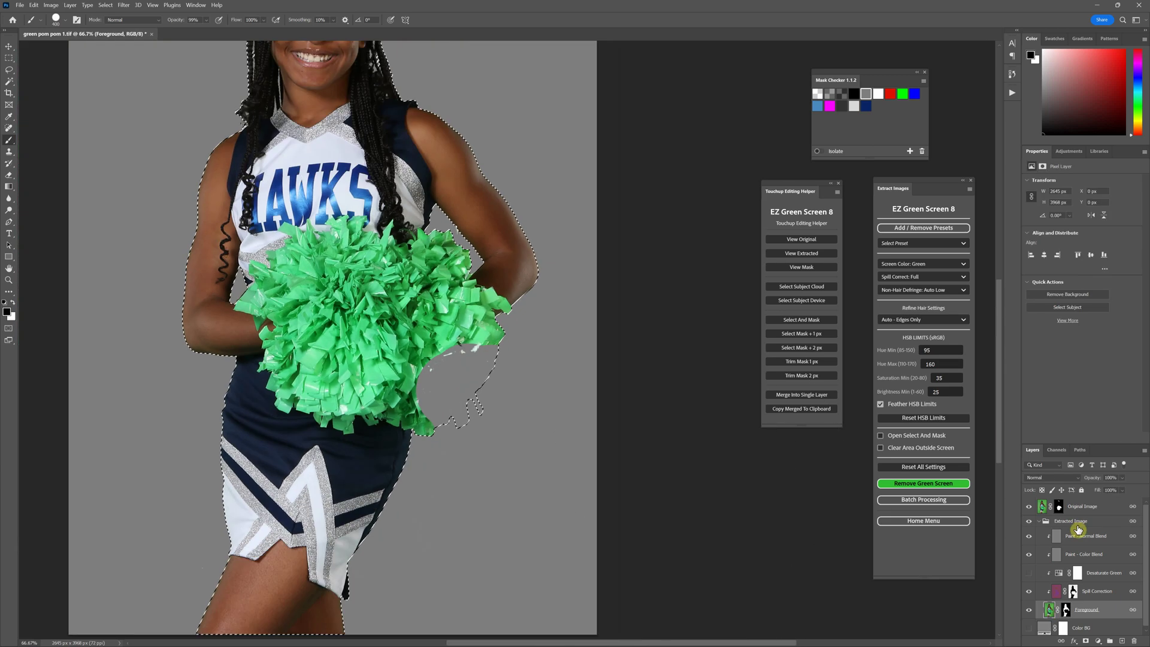
click(1059, 506)
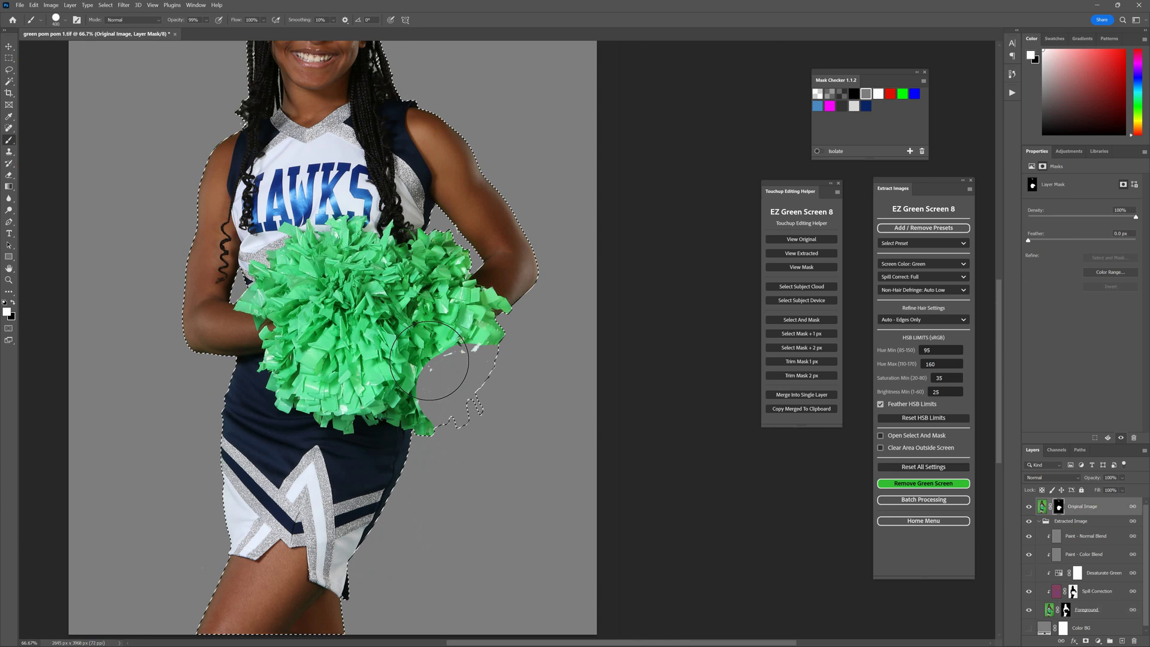
mouse_move(455, 371)
mouse_down()
mouse_move(475, 405)
mouse_move(500, 378)
mouse_move(470, 397)
mouse_up()
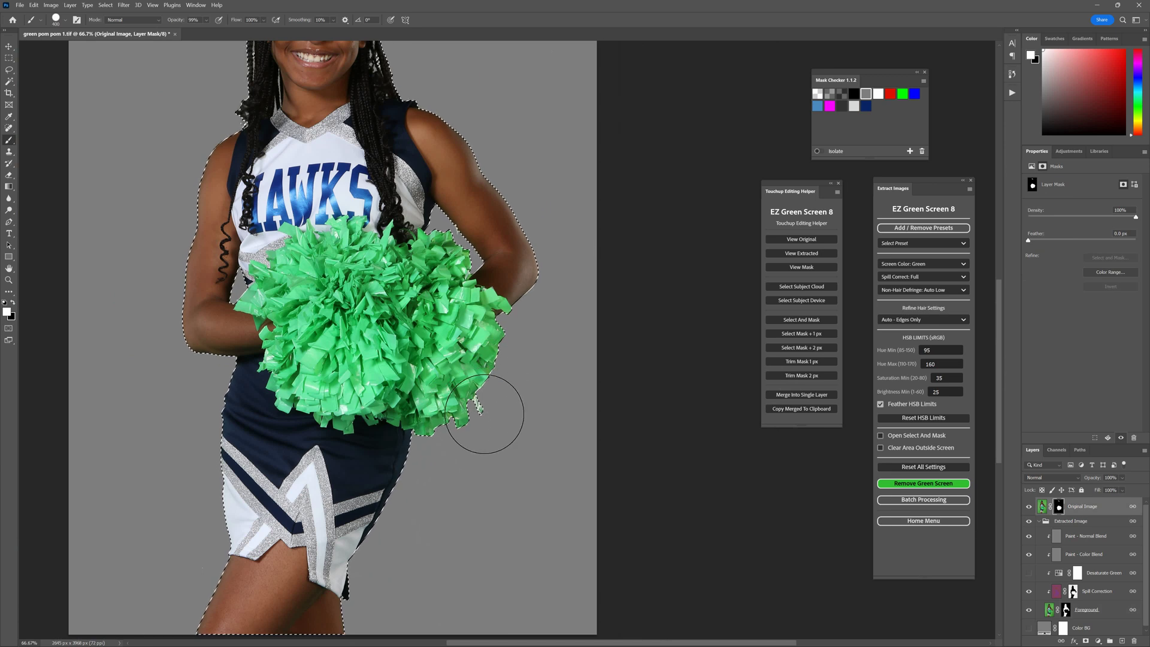
scroll(469, 397, up, 1)
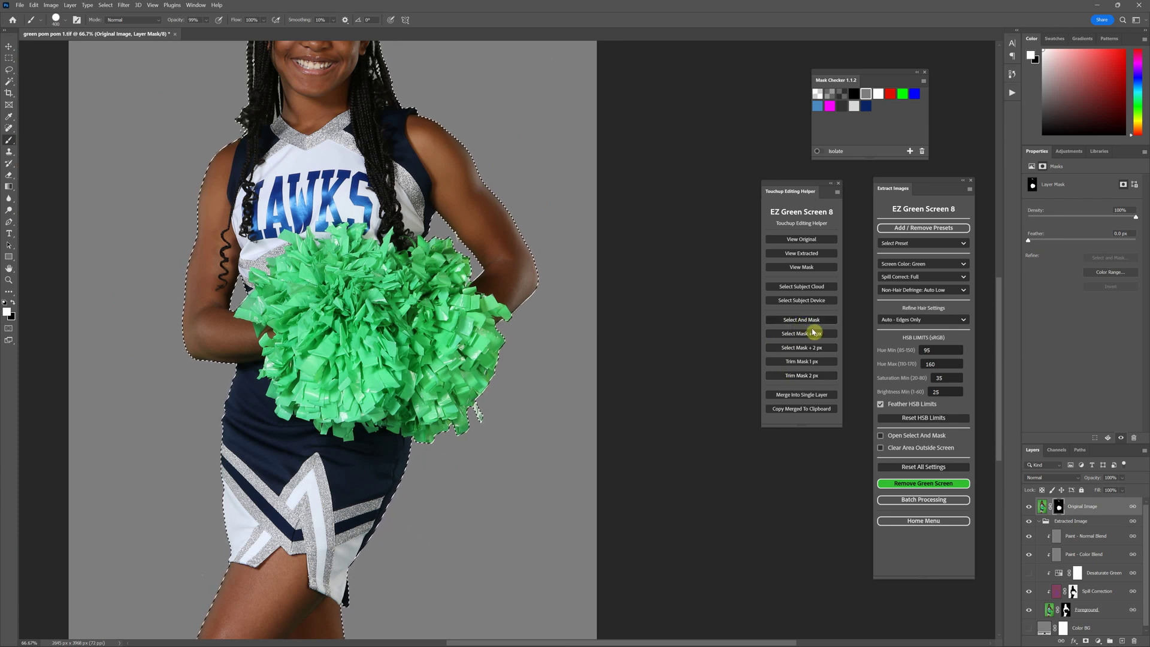
key(ctrl+0)
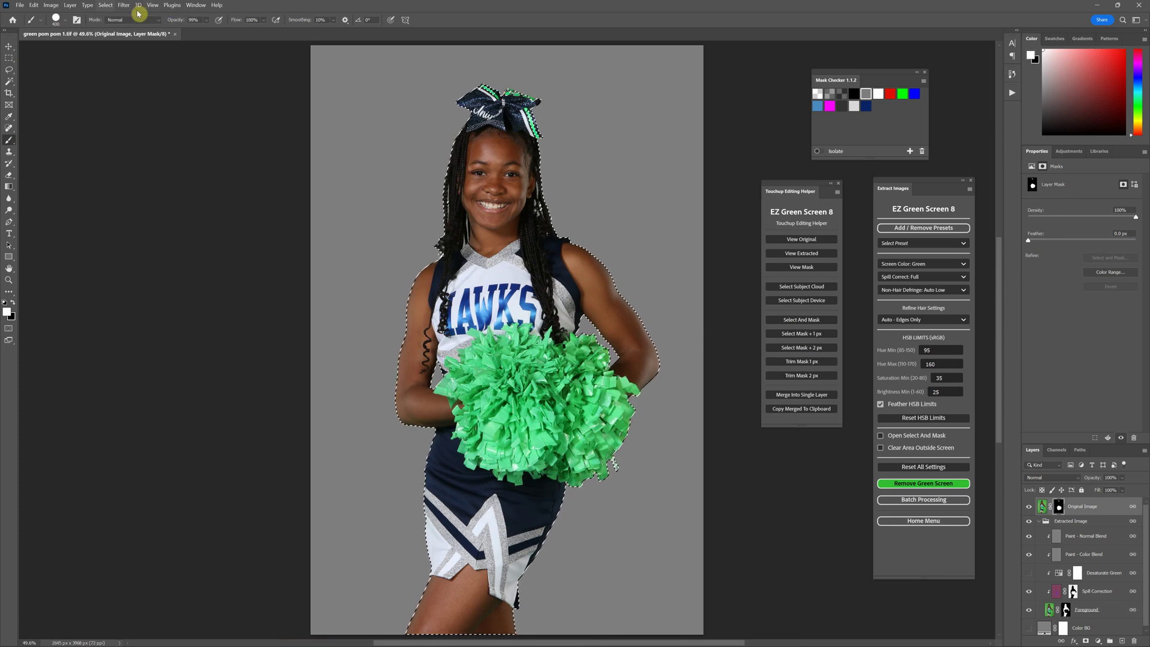
click(105, 5)
click(114, 27)
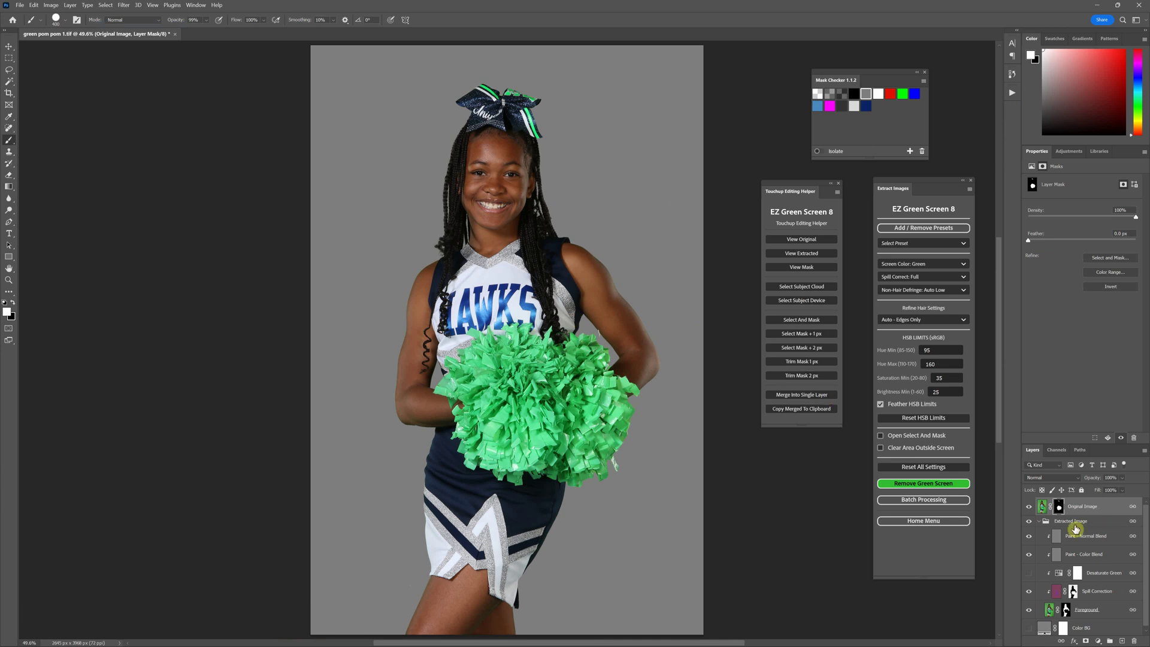
- Open the extracted foreground's mask in Select and Mask with the Refine Edge Brush, and leave without applying changes
click(798, 320)
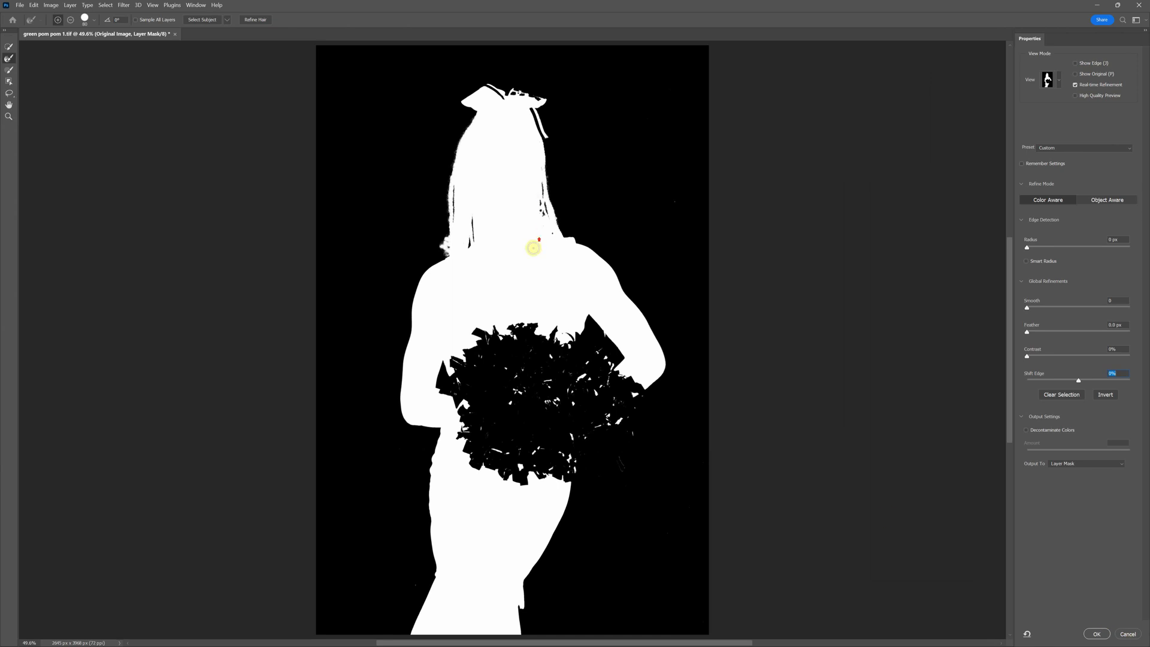
click(11, 60)
click(1135, 635)
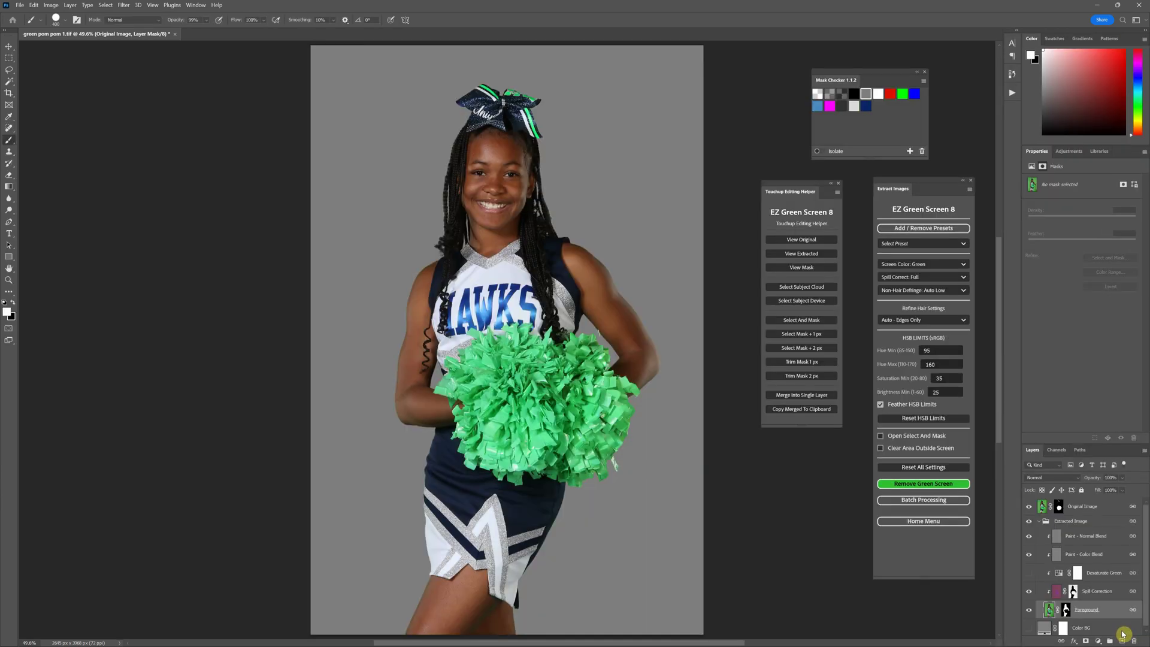
- Examine the Foreground layer's mask on its own, return to the image view, and make the Original Image layer active
click(1065, 610)
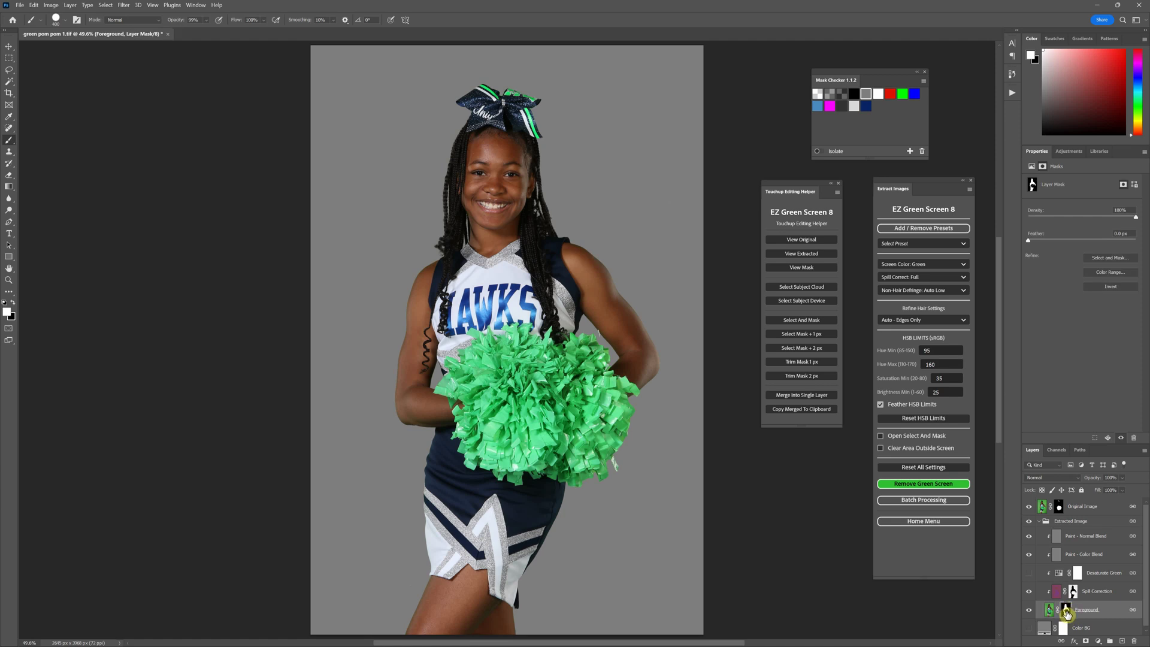
alt+click(1066, 611)
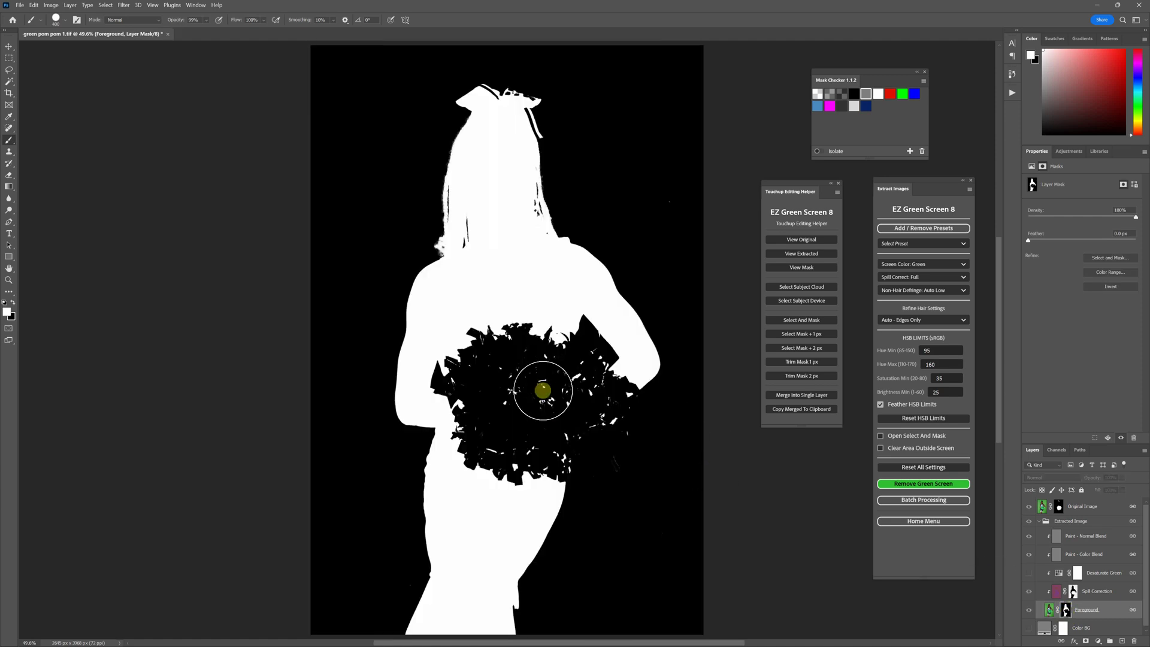
click(1047, 611)
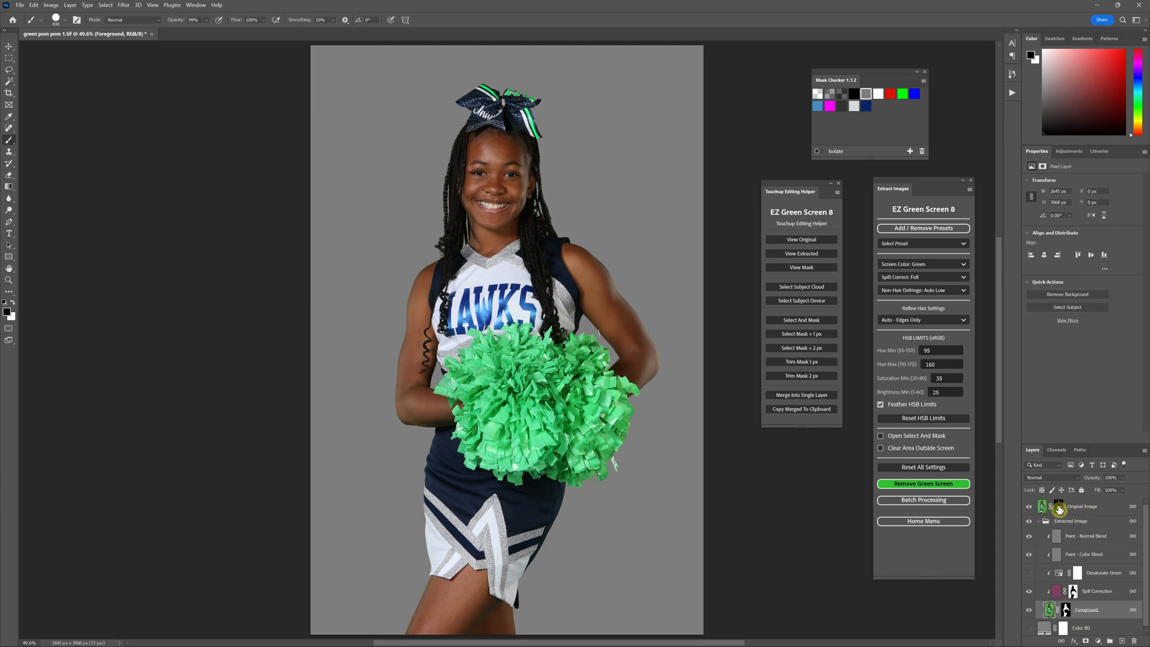
click(959, 538)
click(1045, 508)
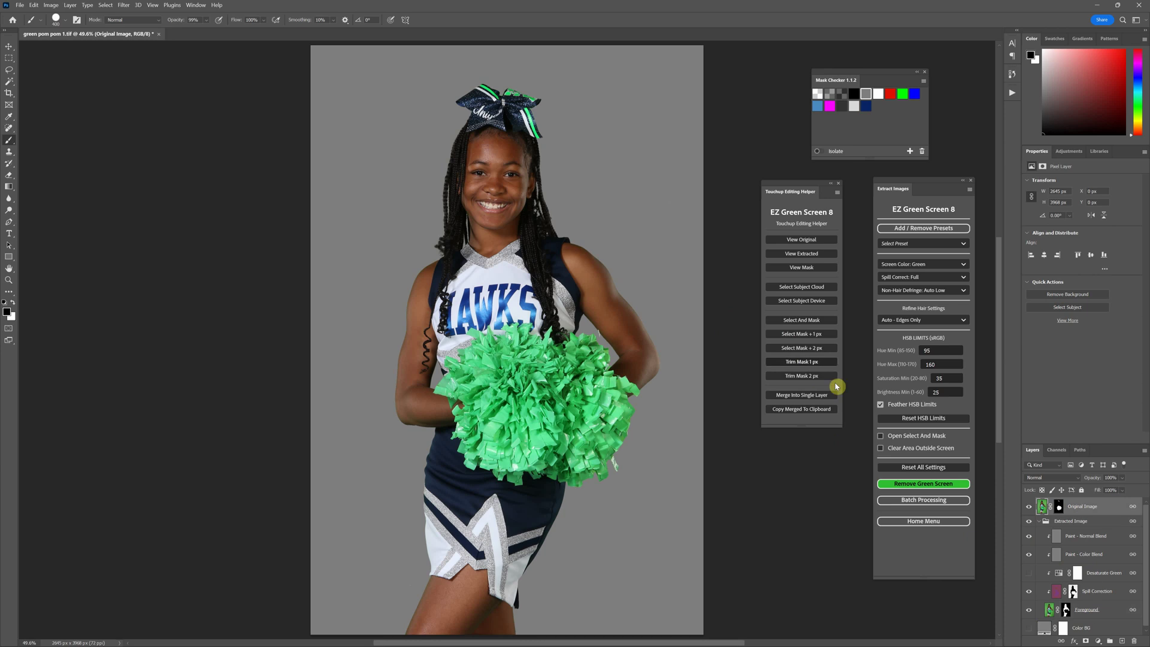
- Load a selection from the Foreground mask with the Select Mask + 2 px helper, focusing on the bent arm beside the pom-pom
click(800, 348)
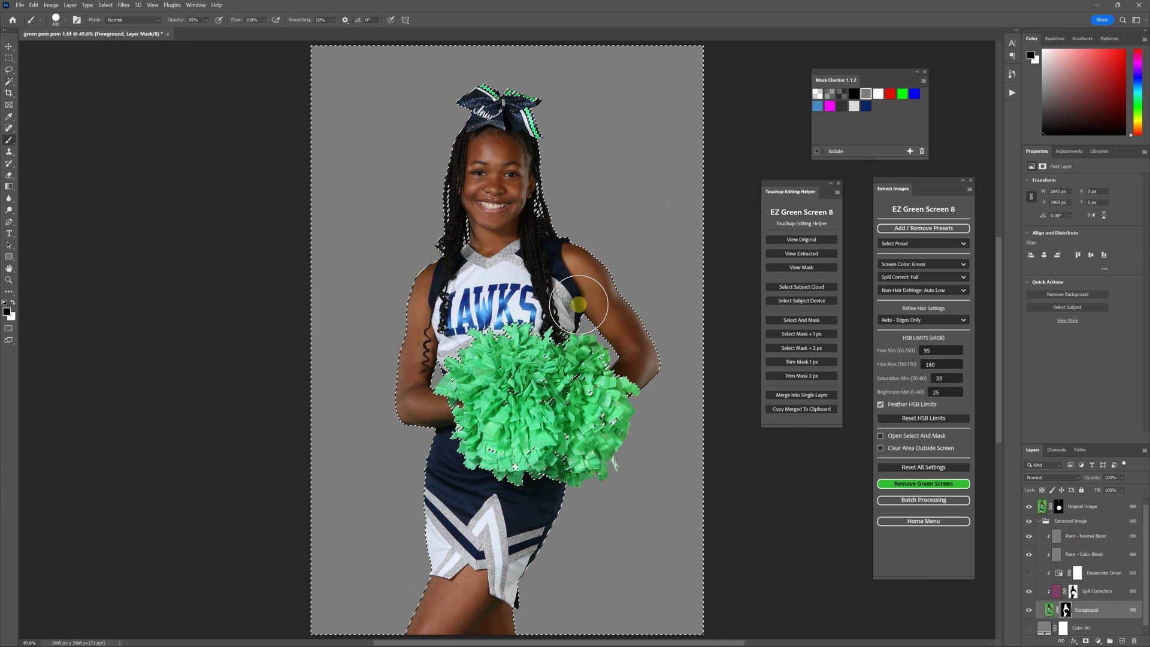
scroll(689, 338, up, 2)
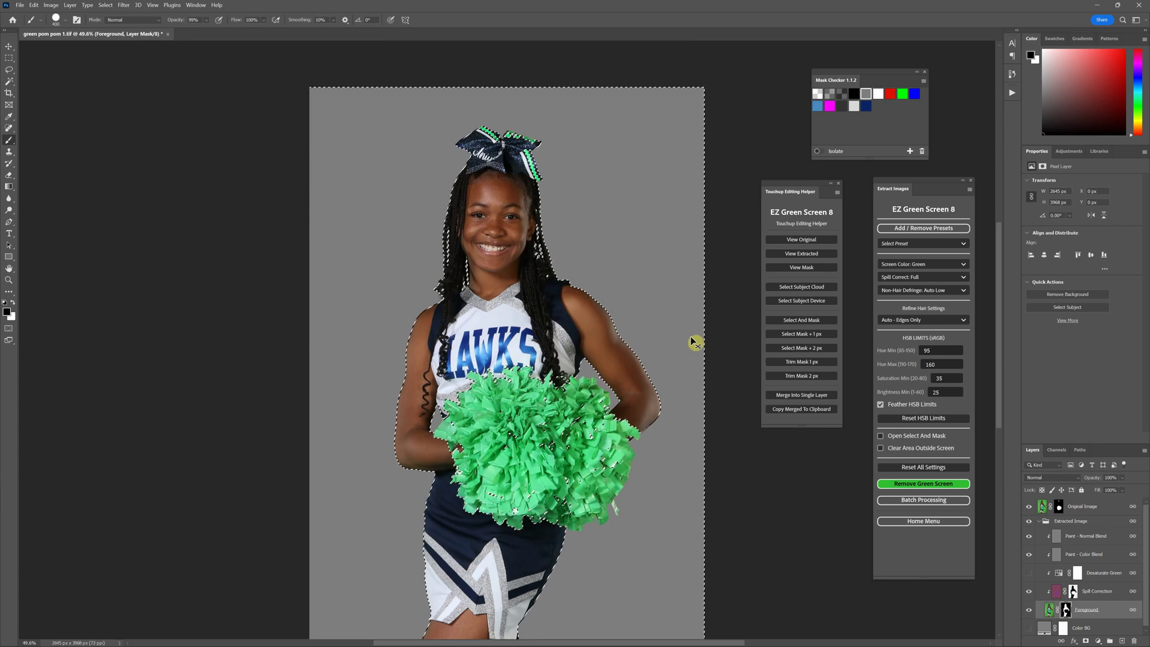
key(ctrl+plus)
key(ctrl+plus)
key(ctrl+plus)
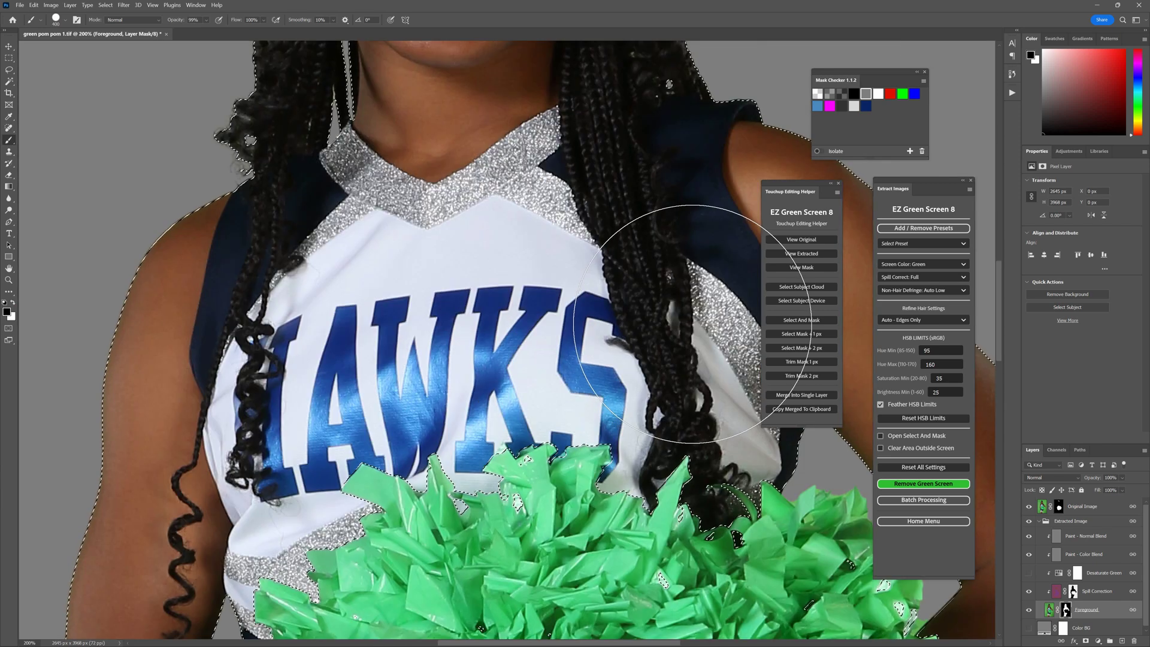
key(space)
mouse_move(688, 321)
mouse_down()
mouse_move(312, 287)
mouse_move(458, 297)
mouse_up()
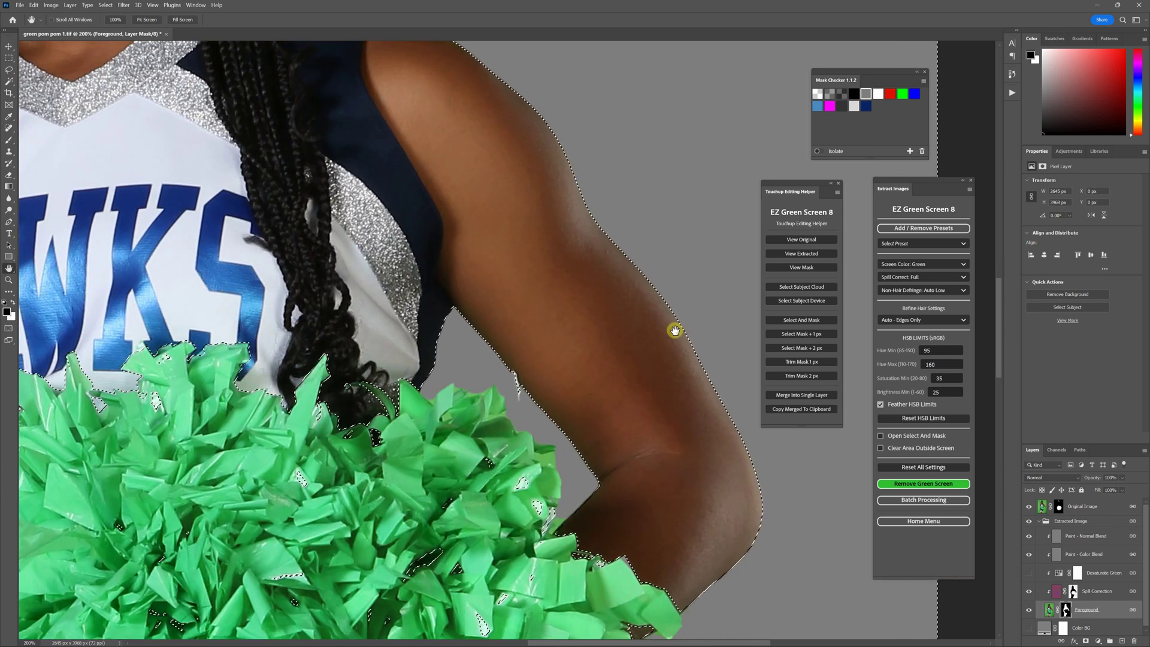
drag(585, 343, 600, 323)
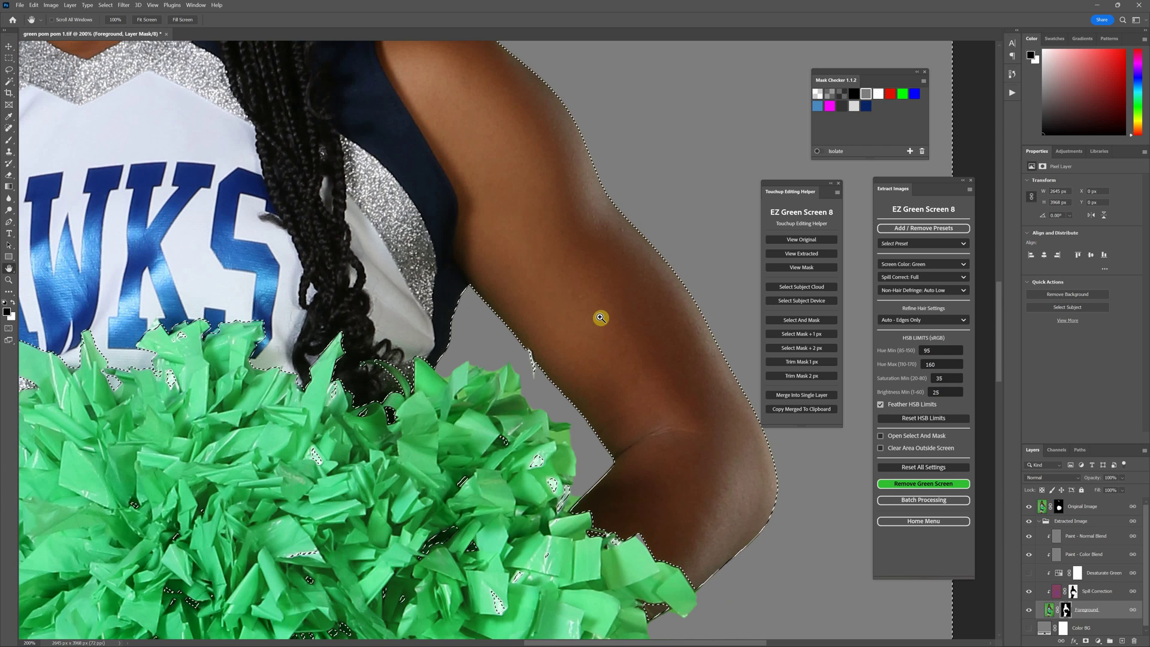
key(ctrl+equal)
key(ctrl+equal)
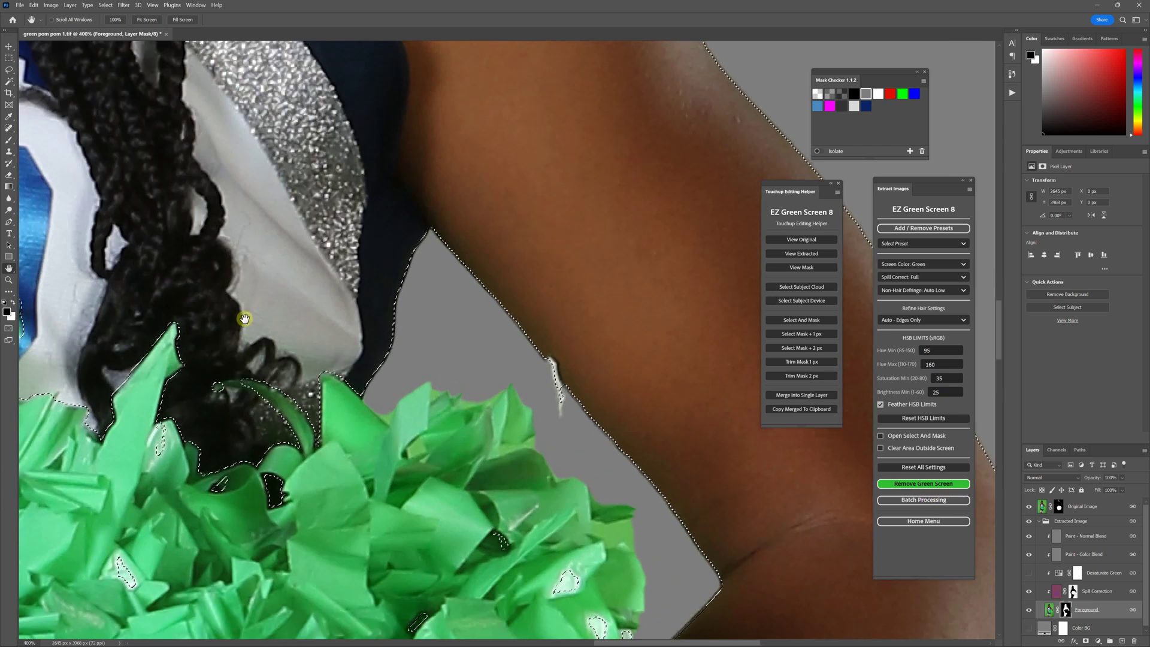
- Try painting black with a smaller brush on the Foreground mask along the upper arm's edges, within the loaded selection
click(9, 140)
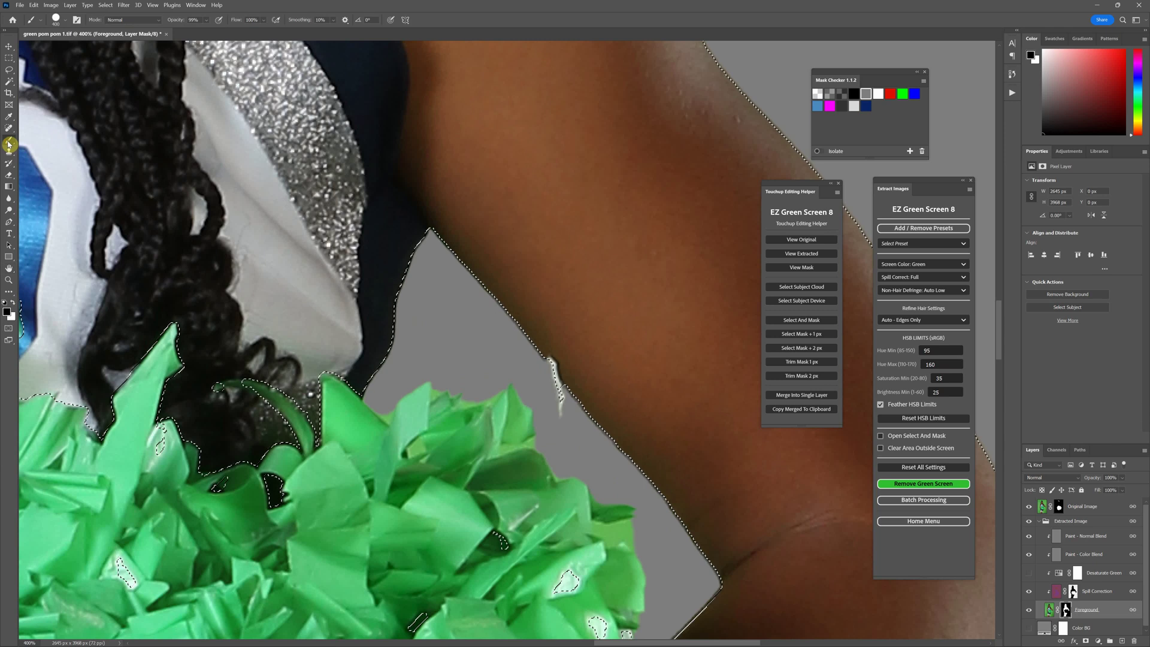
key(bracketleft)
key(bracketleft)
key(bracketleft)
key(bracketleft)
key(bracketleft)
key(bracketleft)
key(bracketleft)
key(bracketleft)
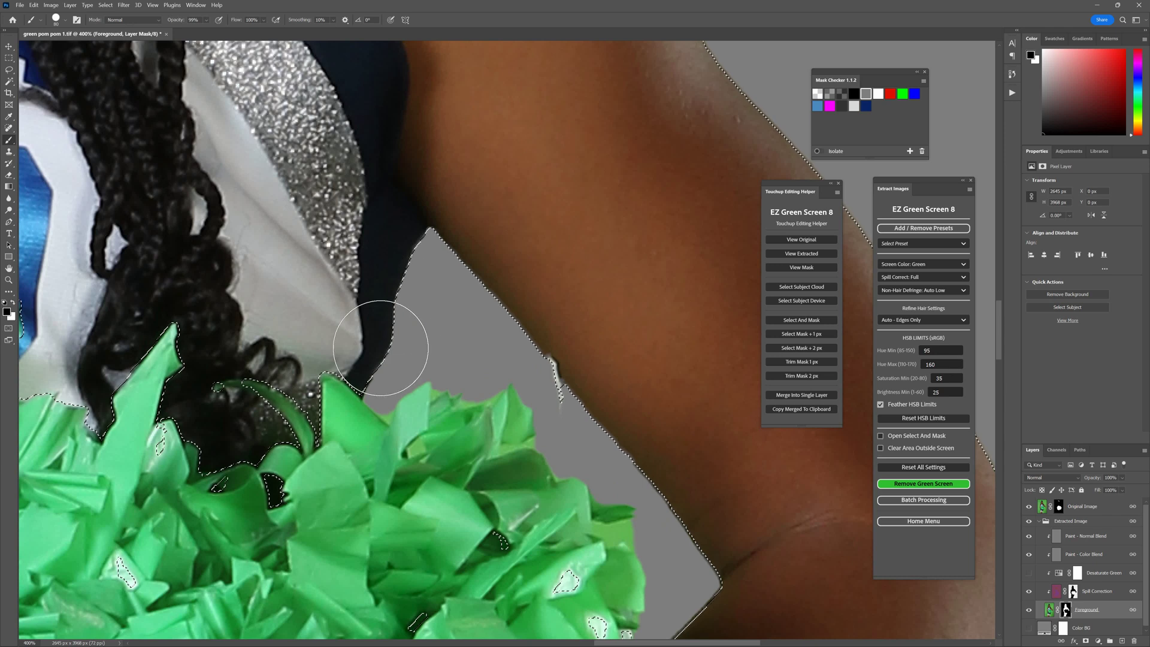
scroll(626, 353, down, 5)
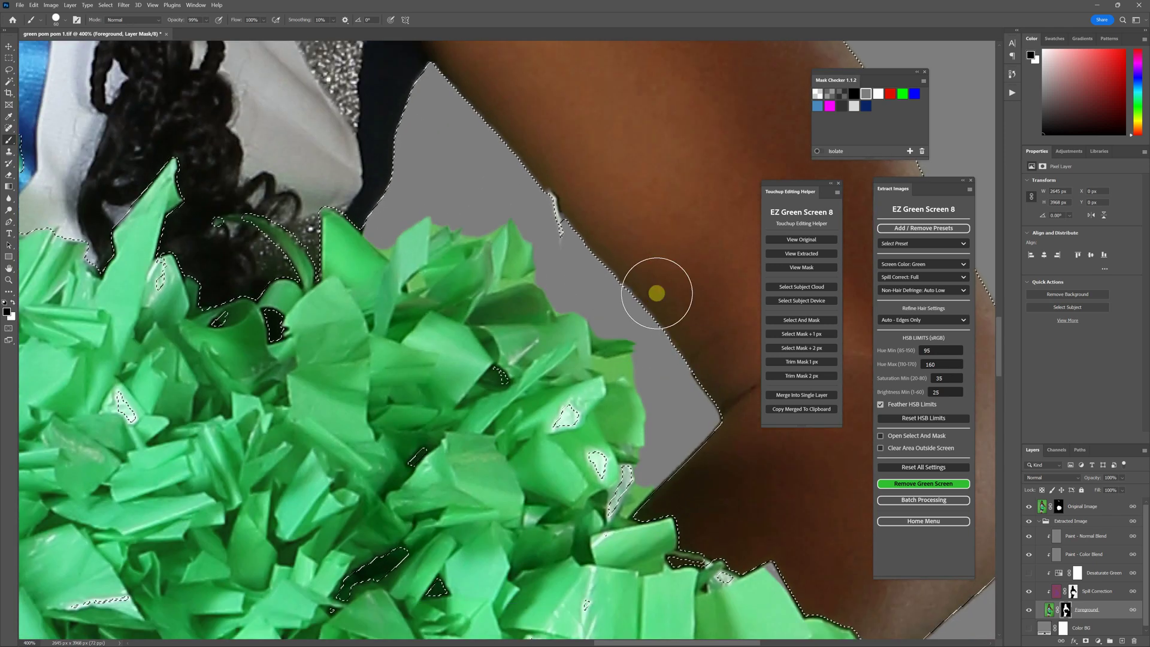
scroll(700, 390, up, 1)
scroll(697, 357, up, 10)
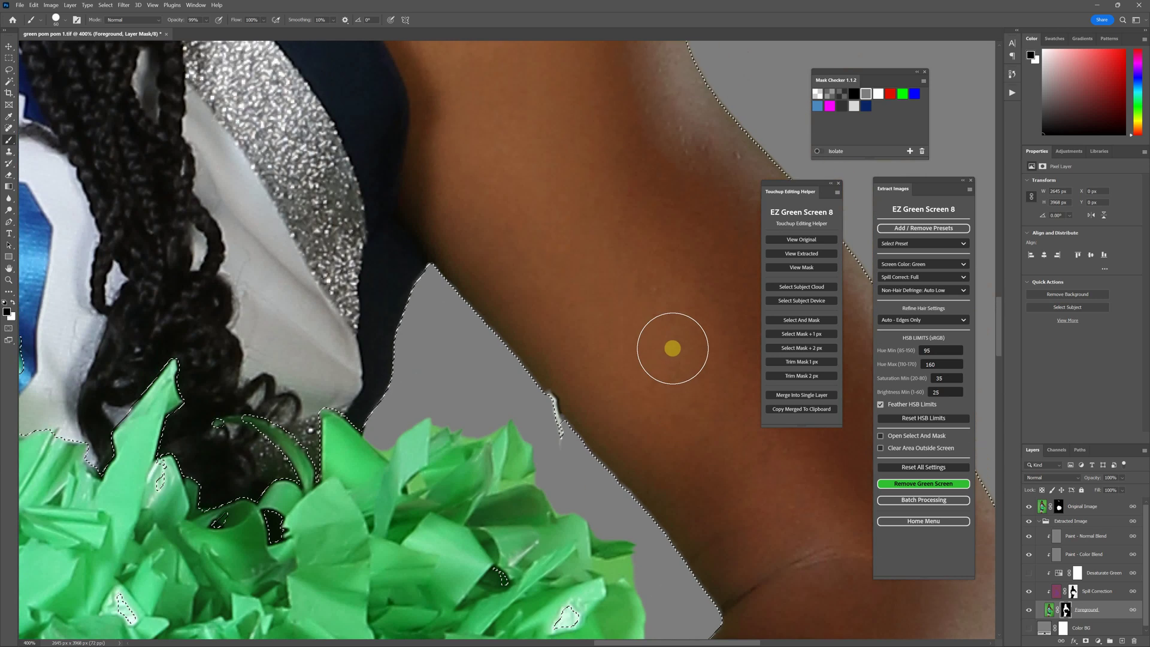
scroll(695, 275, up, 2)
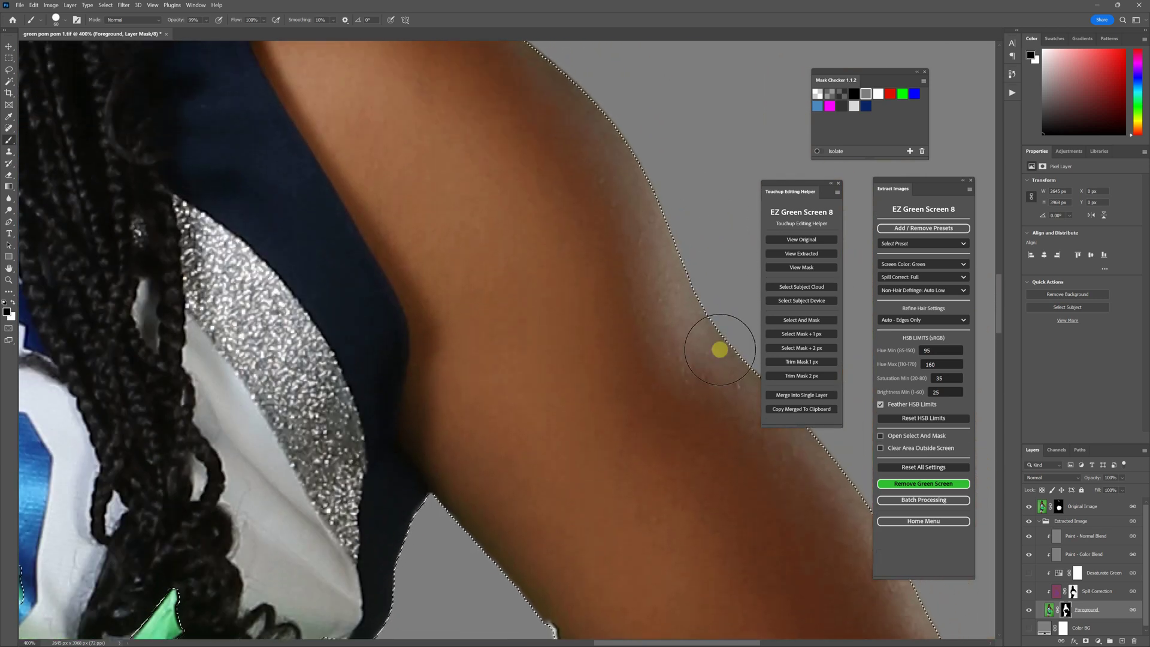
scroll(665, 334, down, 7)
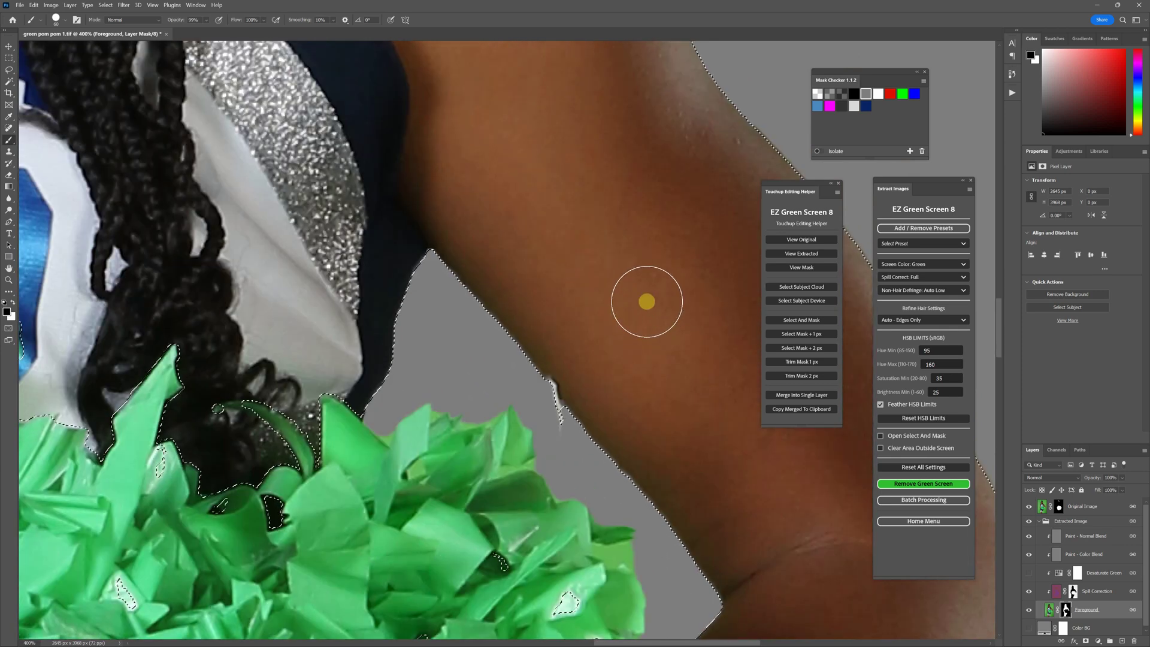
- Hide the selection outline and brush the Foreground mask along the arm's outer edge down to the elbow
key(ctrl)
key(ctrl+d)
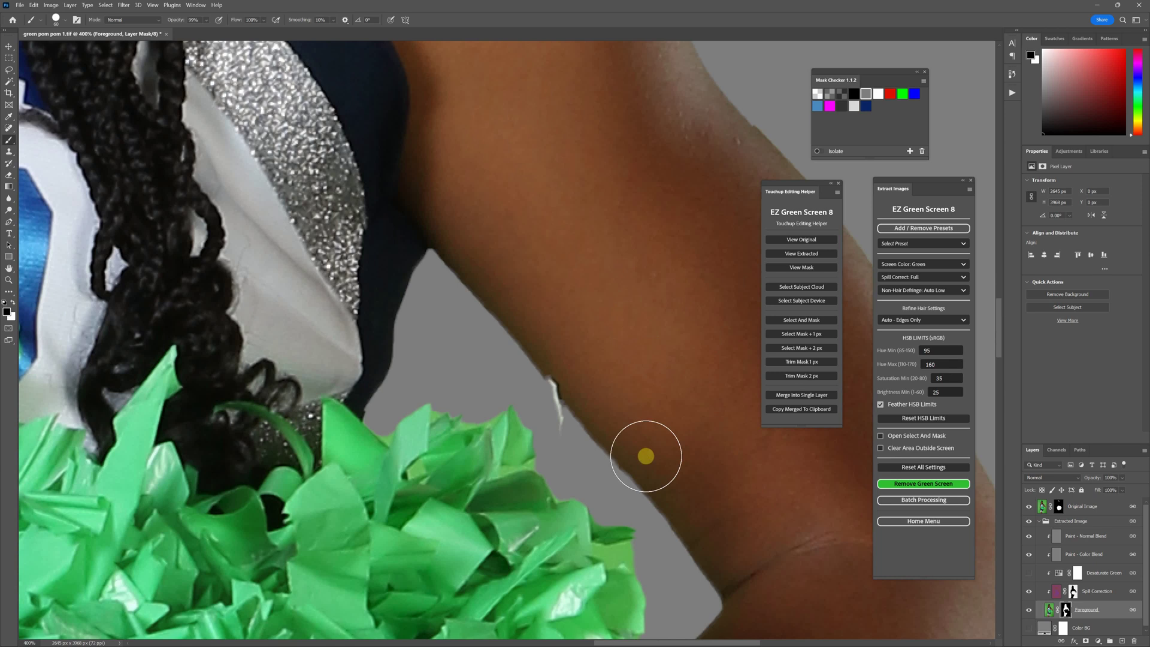
key(space)
drag(681, 420, 340, 443)
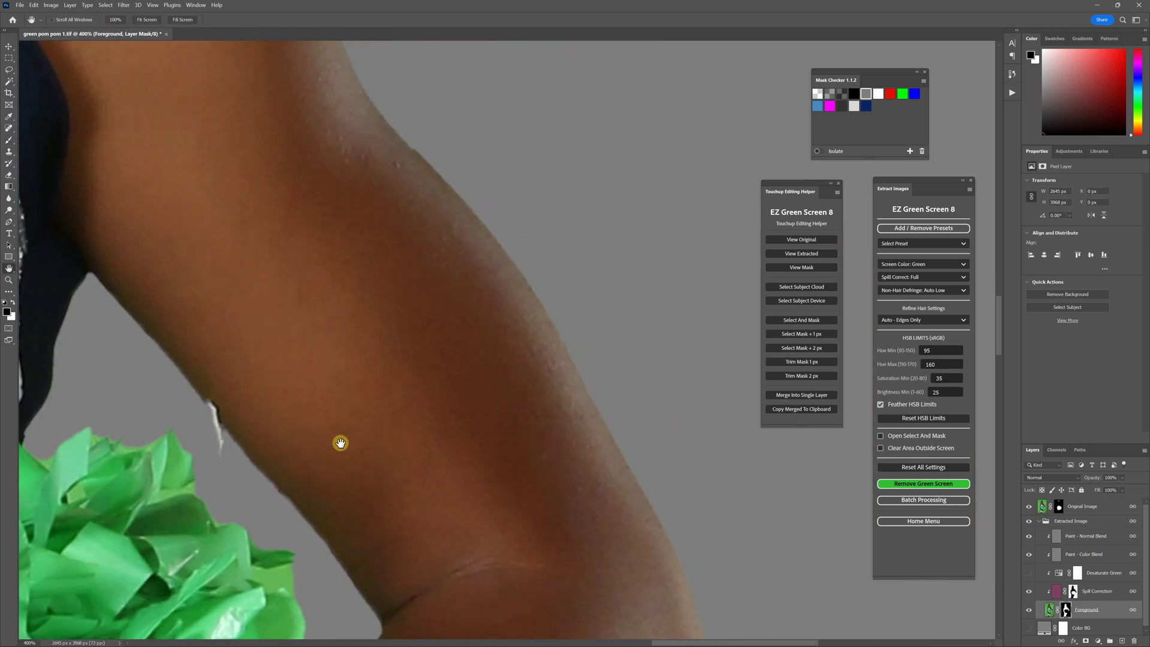
drag(480, 411, 437, 414)
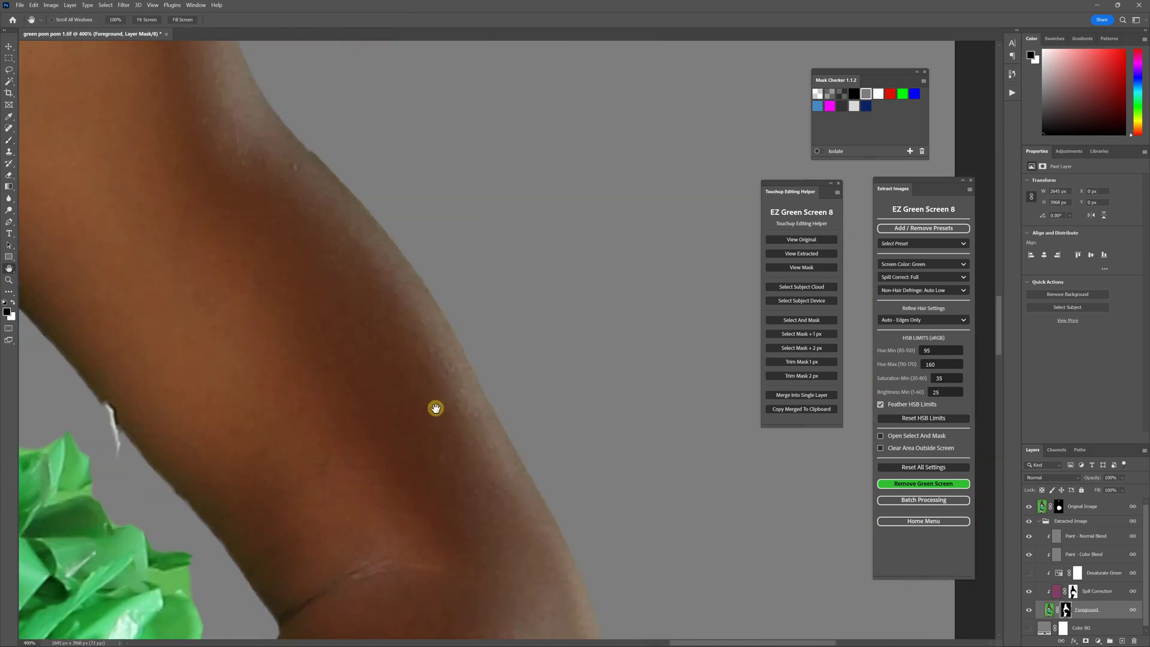
click(9, 139)
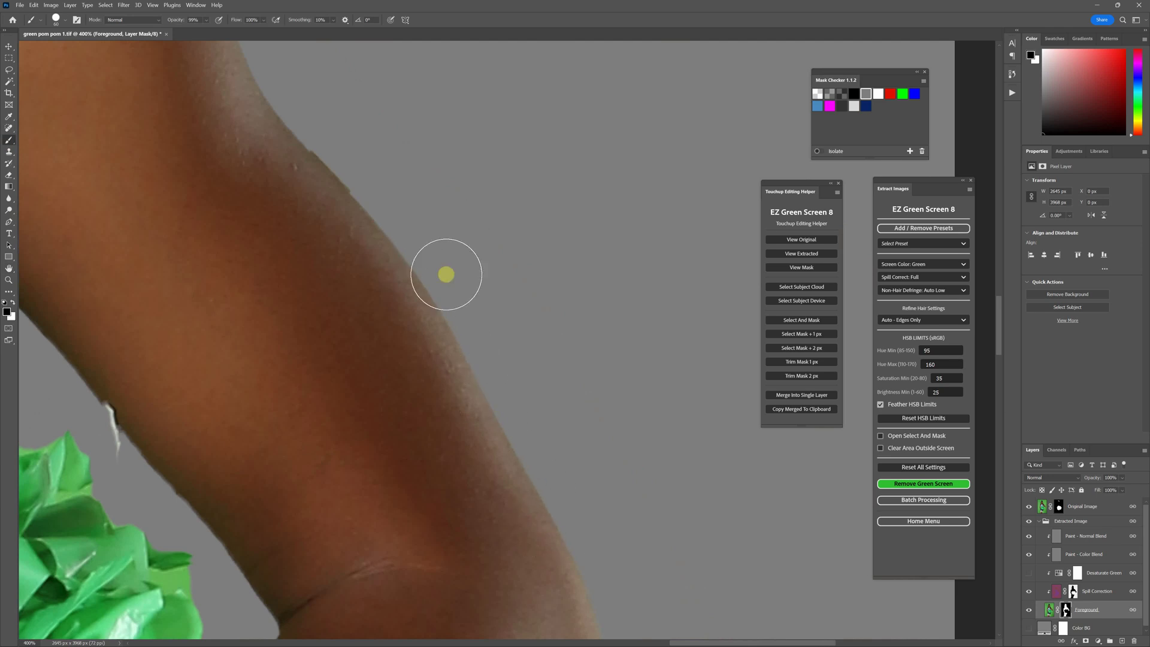
scroll(298, 335, down, 1)
scroll(423, 347, down, 5)
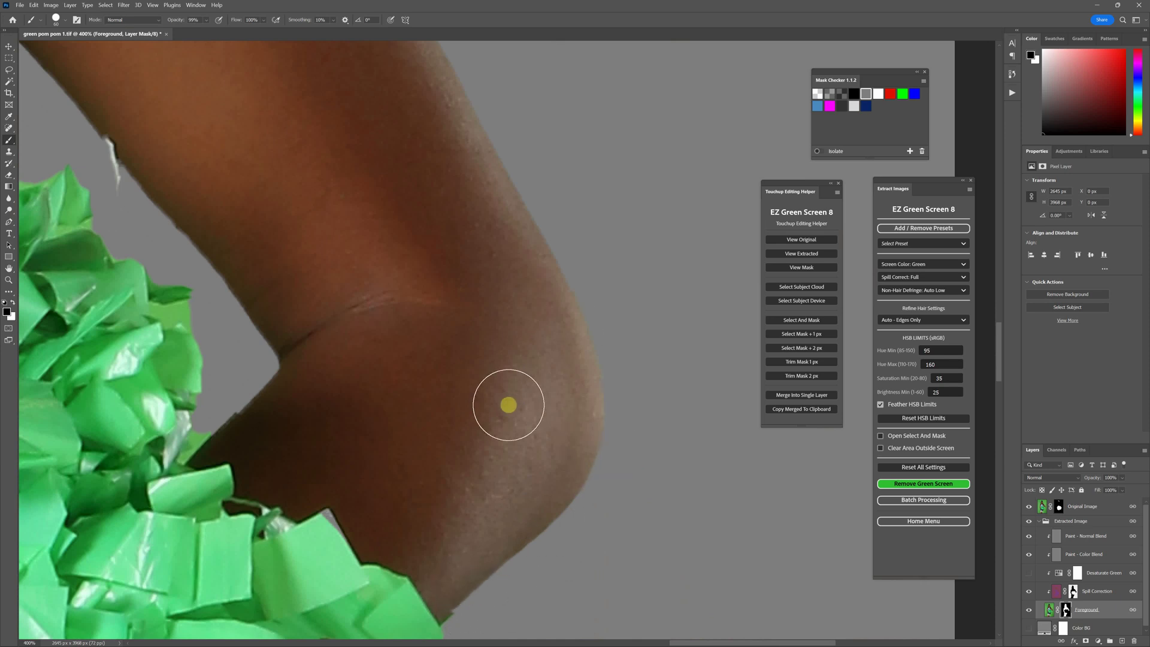
- Revert the history to the Select And Mask state, discarding the + 2 px selection and the arm brush strokes
click(1012, 75)
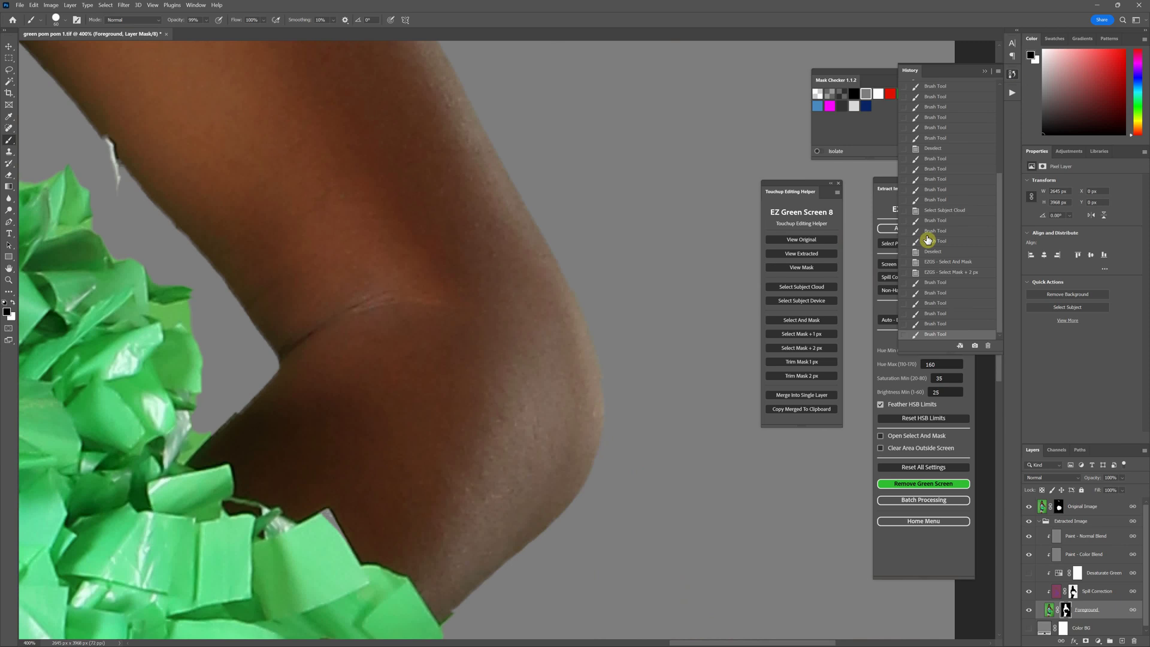
click(959, 262)
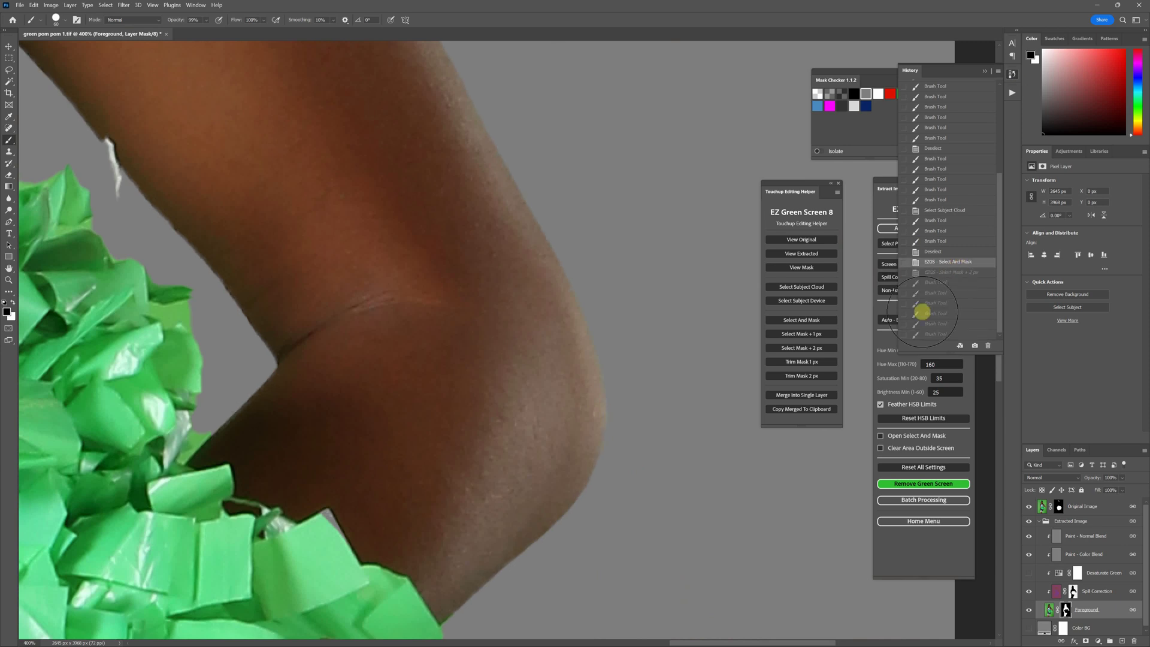
click(885, 204)
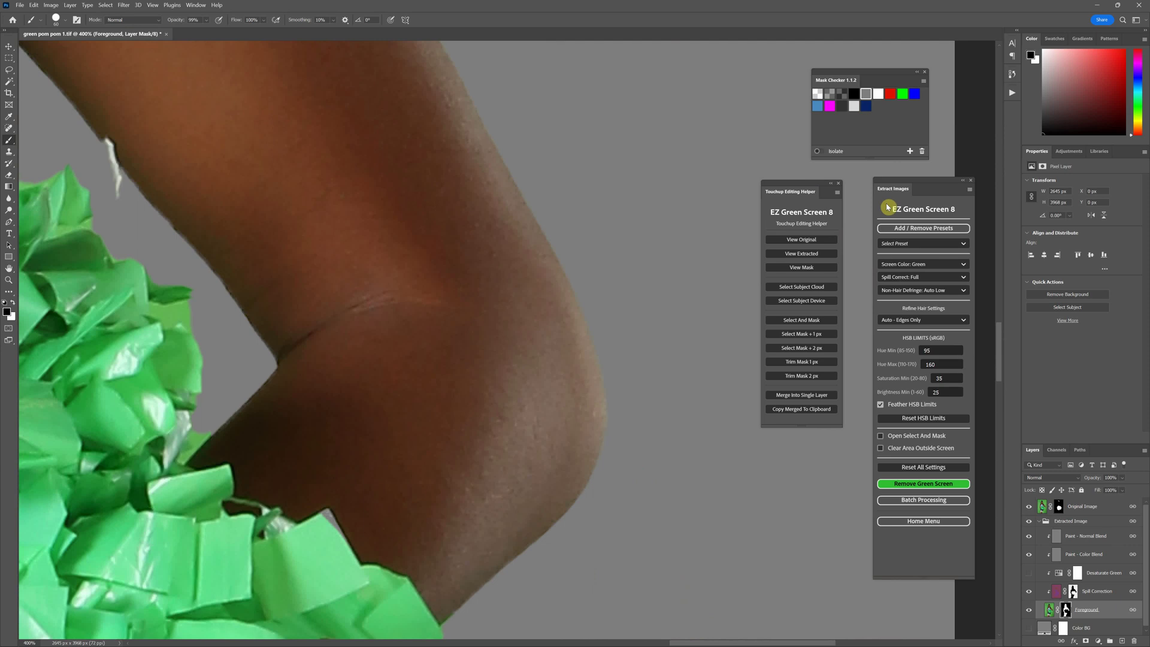
- Load a selection from the Foreground mask with the Select Mask + 1 px helper, focusing on the elbow, and dismiss it
click(813, 334)
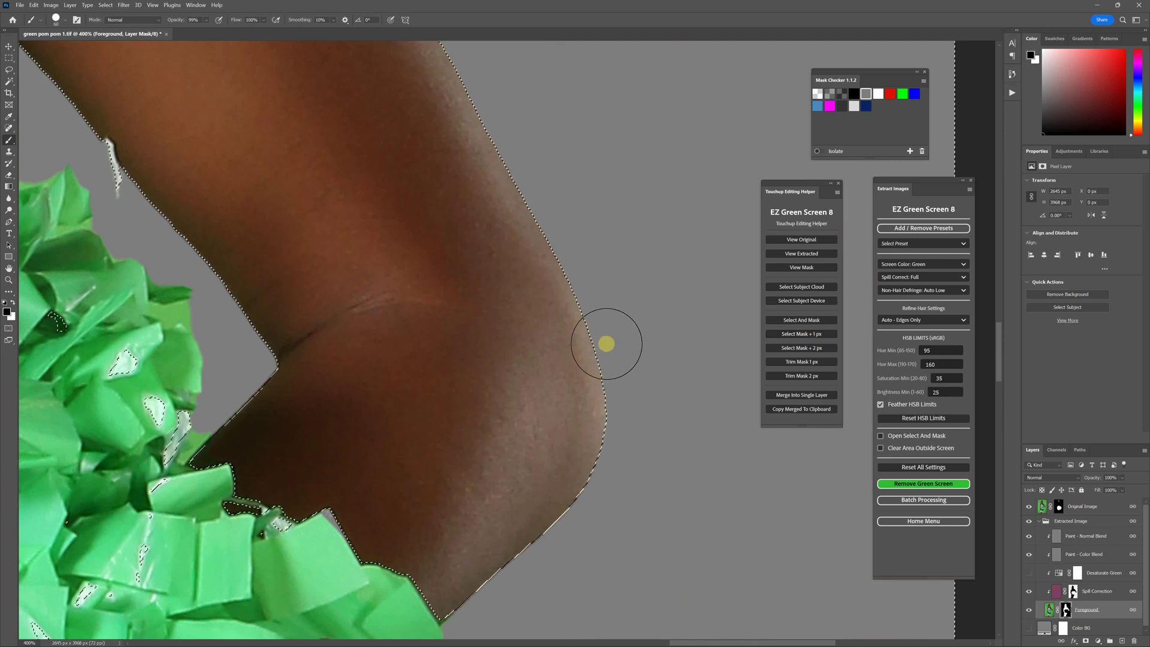
scroll(420, 337, down, 1)
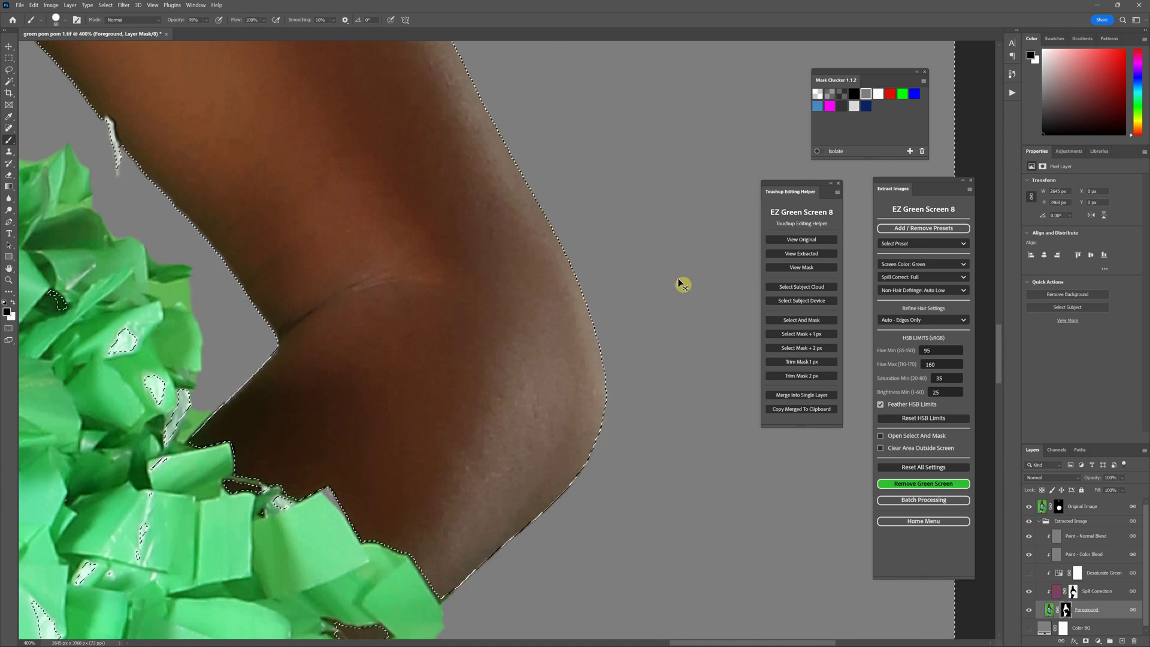
click(814, 254)
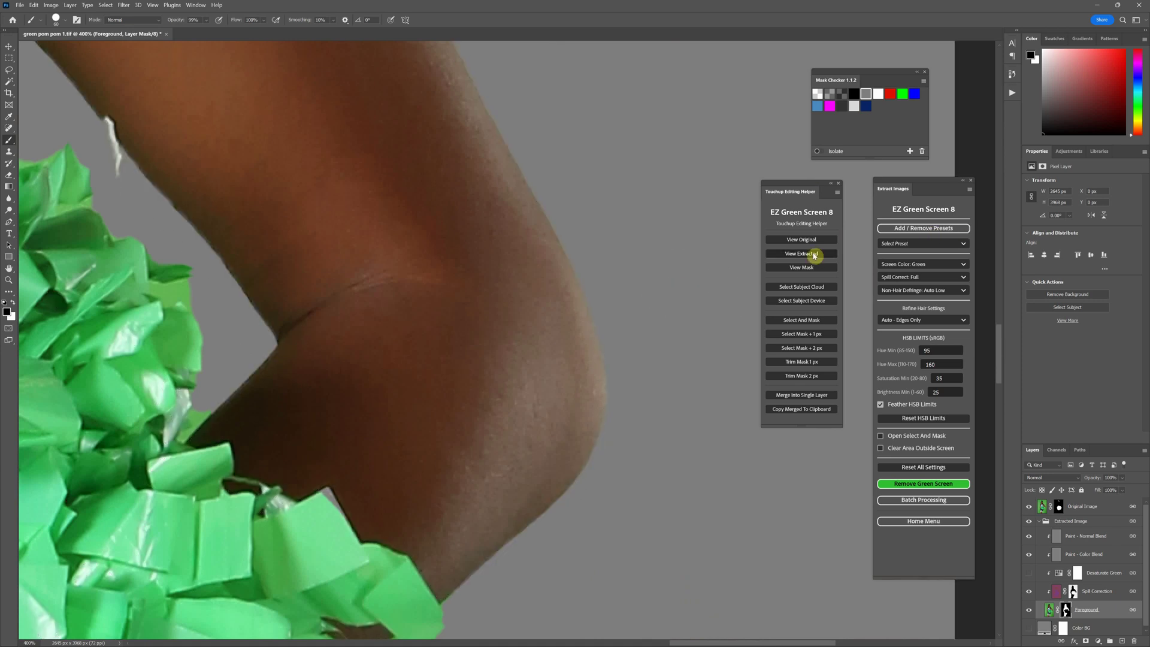
- Trim the Foreground mask by 2 px with the touchup helper, focusing on the shoulder and braids
click(797, 363)
drag(441, 287, 715, 508)
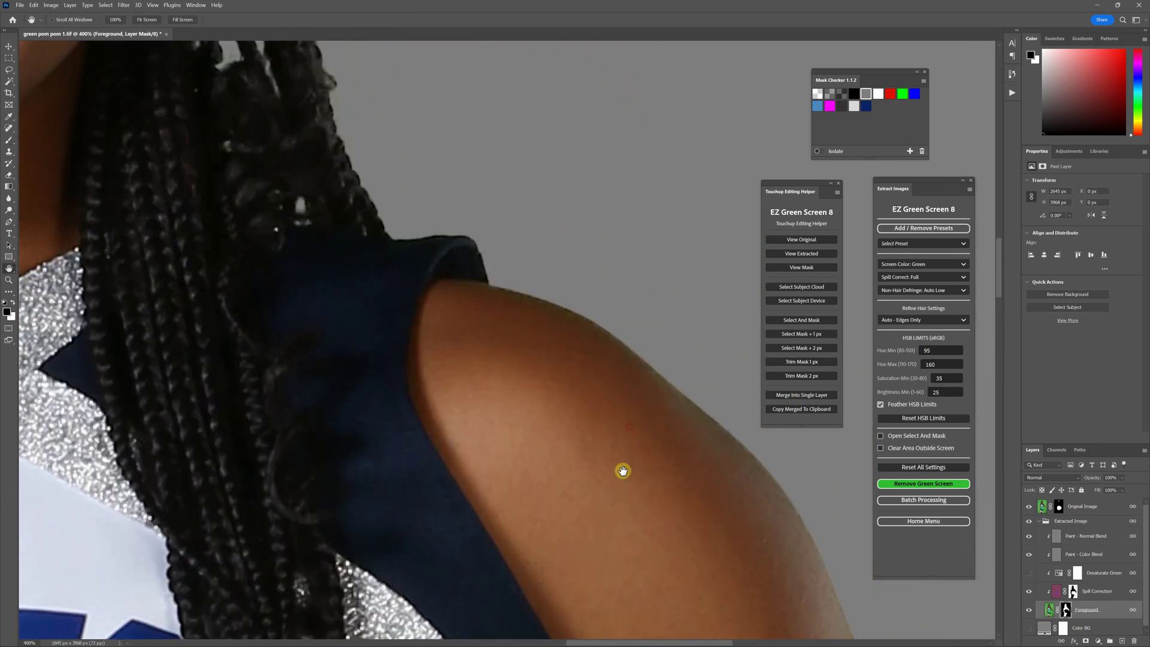
drag(597, 473, 588, 468)
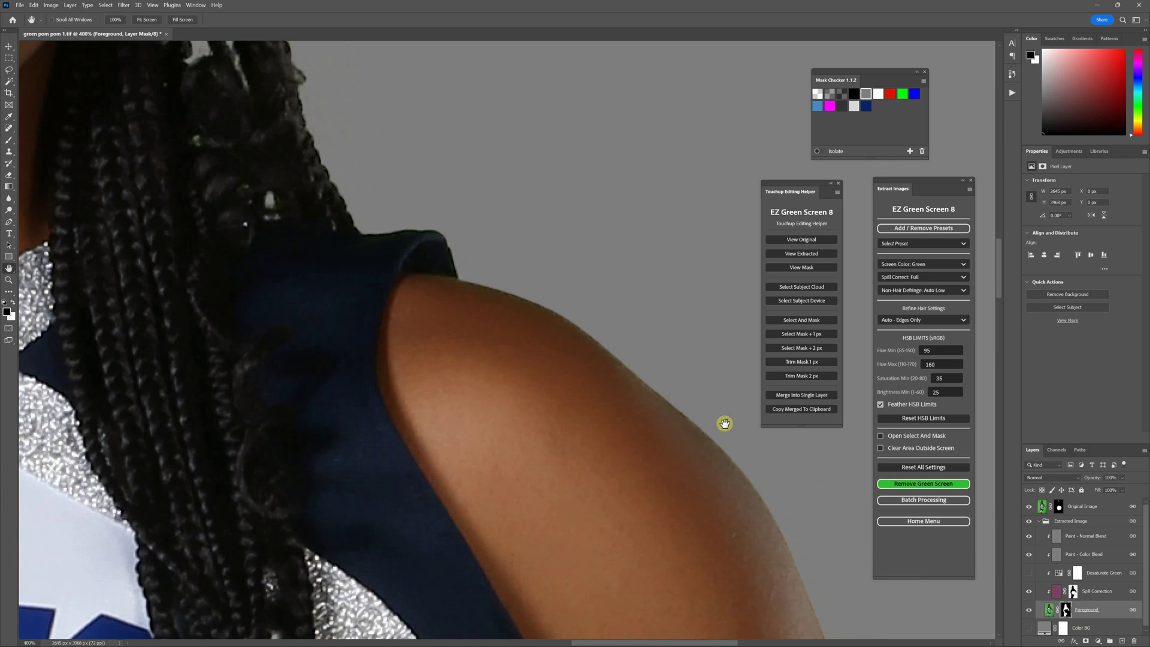
click(806, 377)
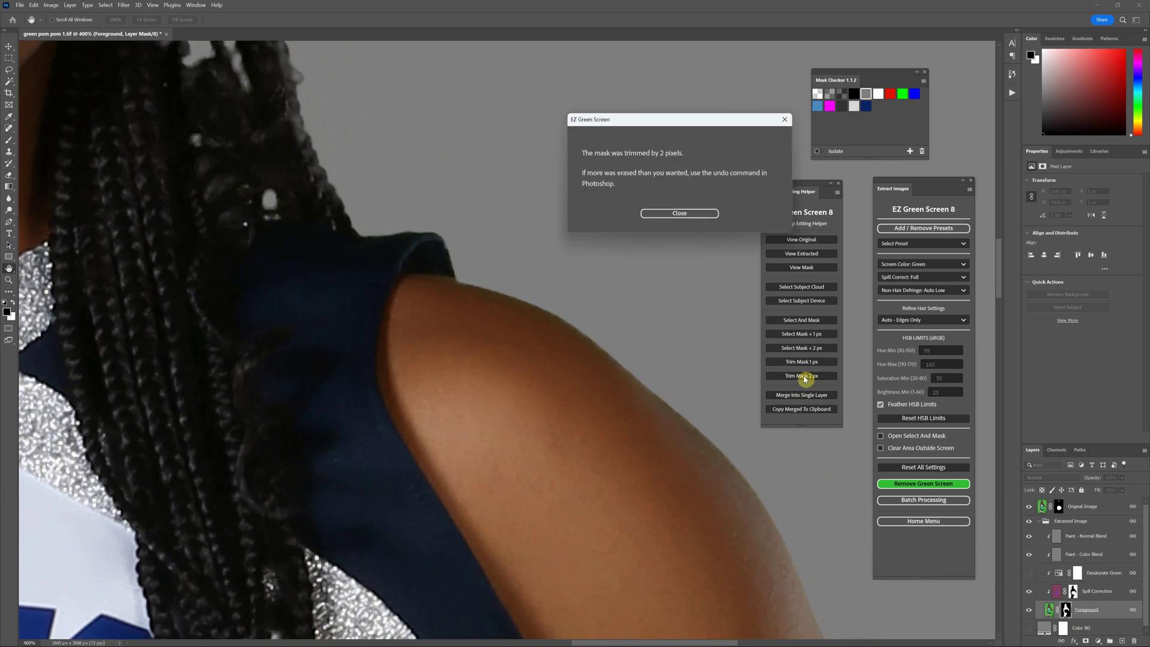
click(679, 214)
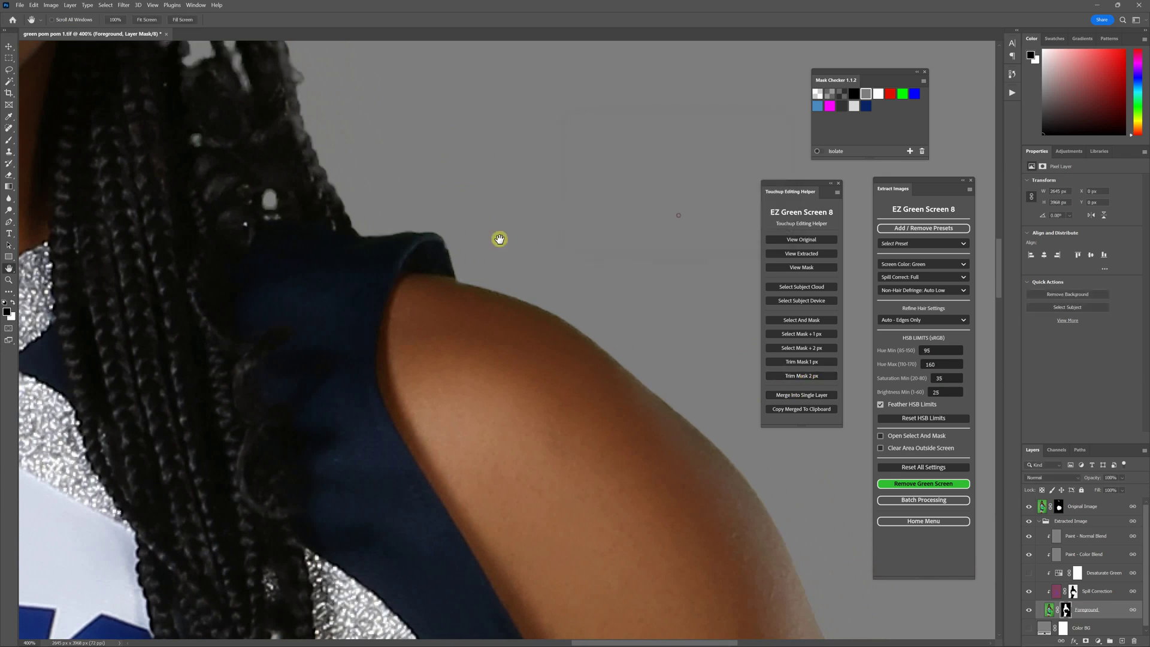
- Compare the shoulder and hair edges before and after the 2 px trim by switching between the two history states
click(1012, 84)
click(942, 324)
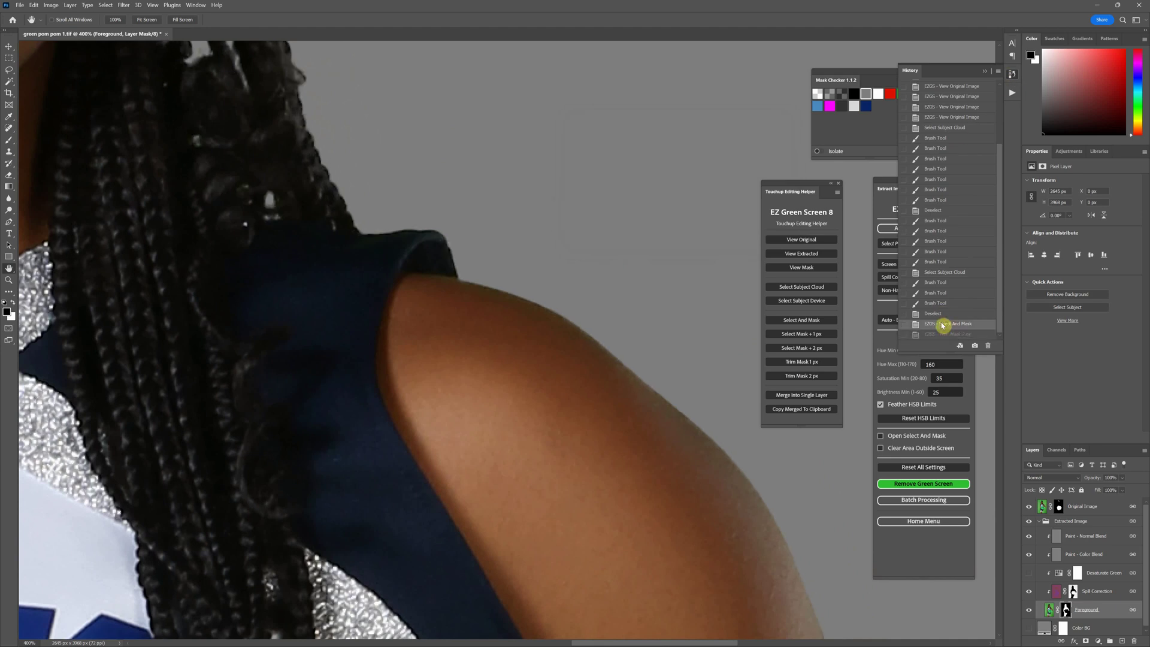
click(948, 334)
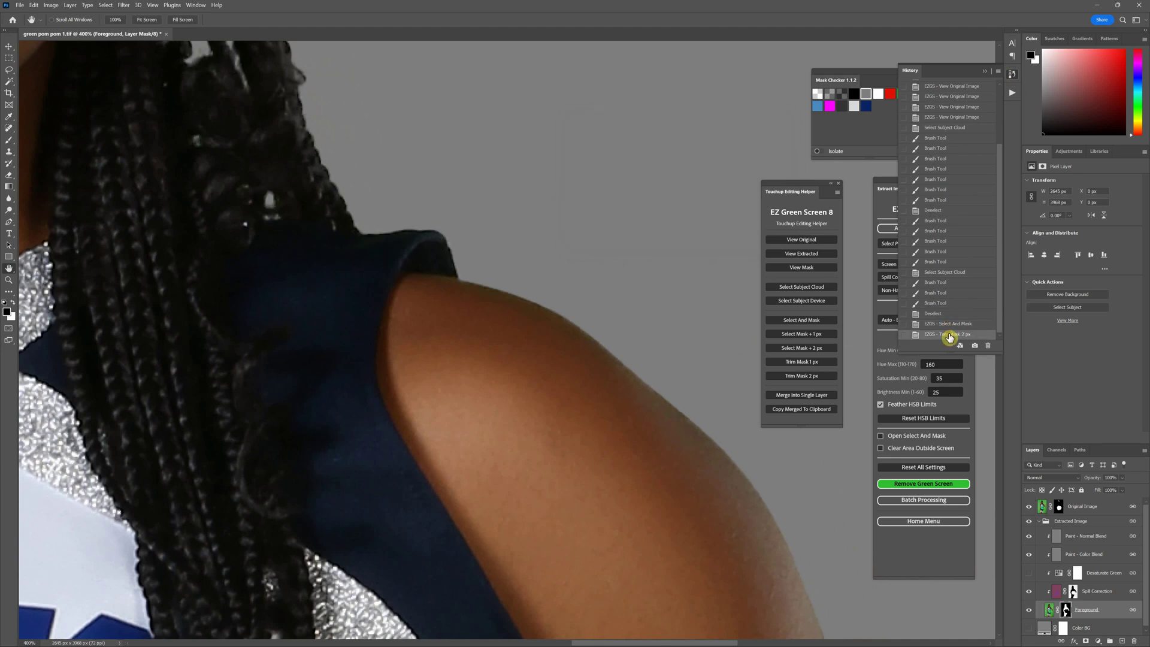
scroll(508, 289, up, 4)
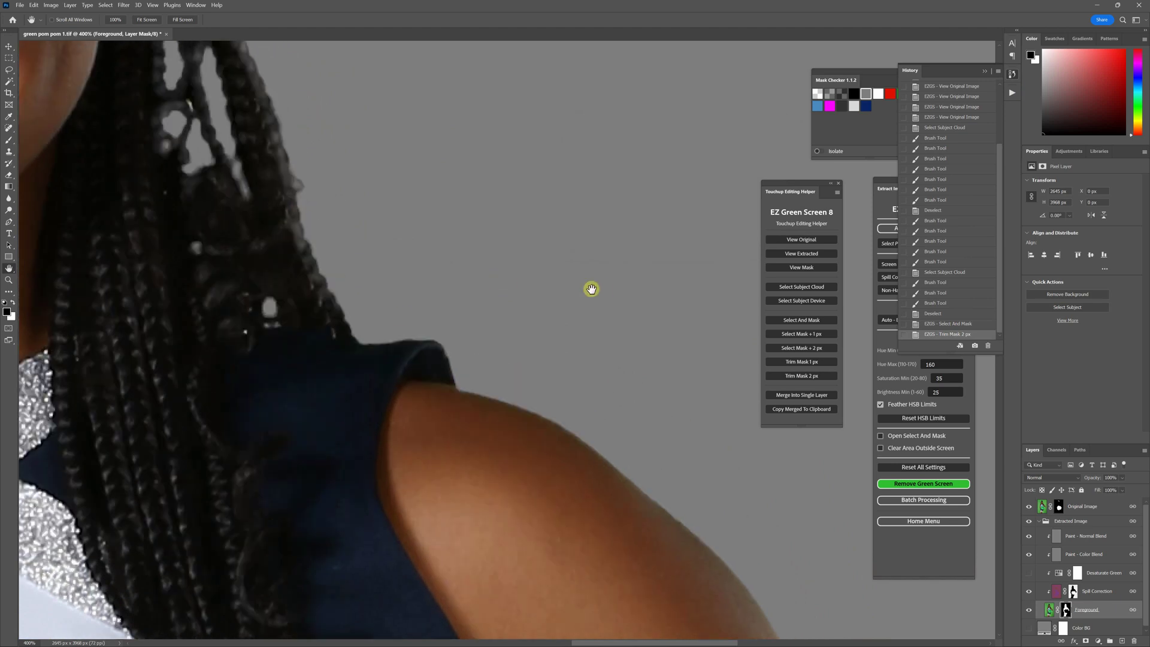
- Trim the Foreground mask by another 2 px and fit the whole image in view
click(803, 349)
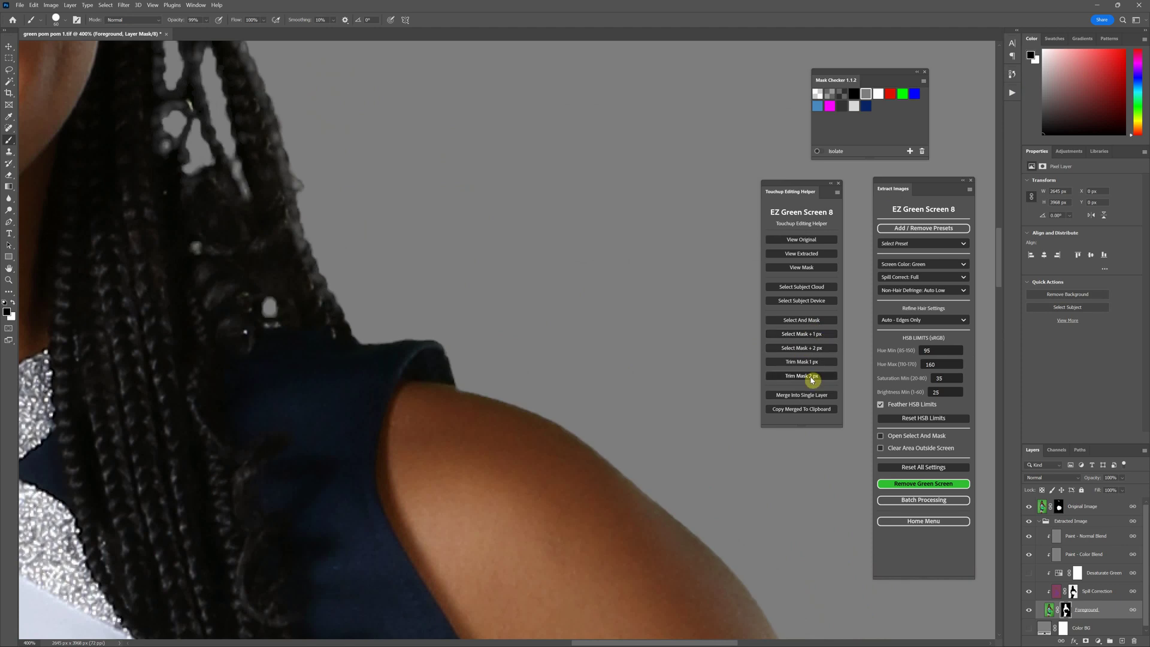
click(810, 376)
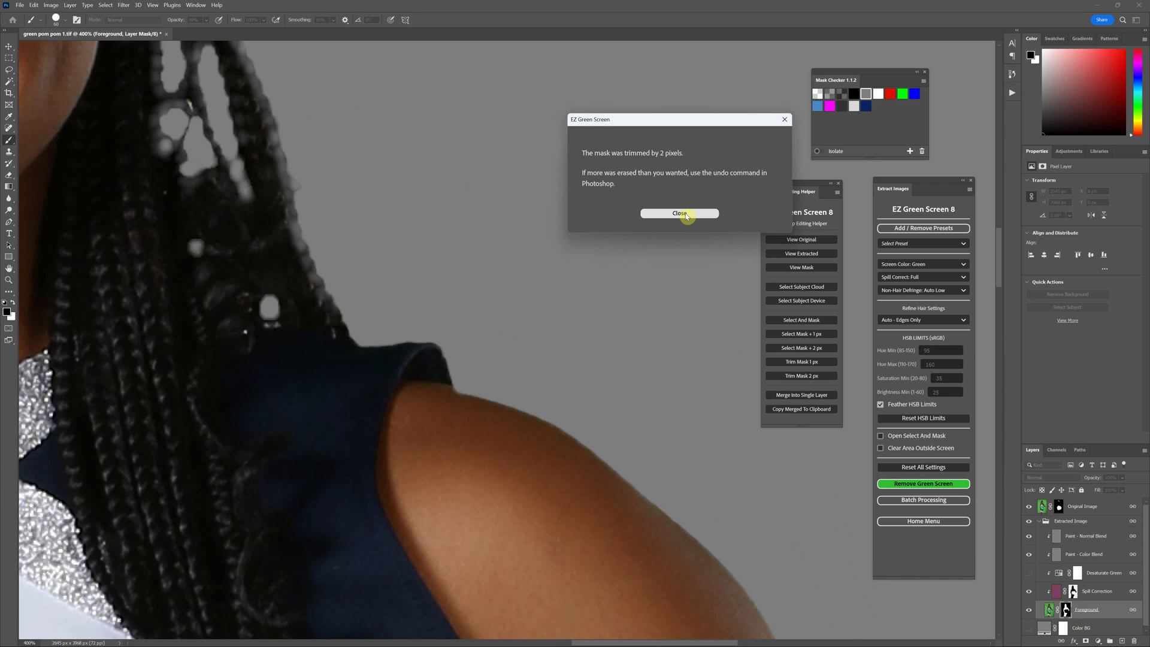
click(687, 215)
key(ctrl+0)
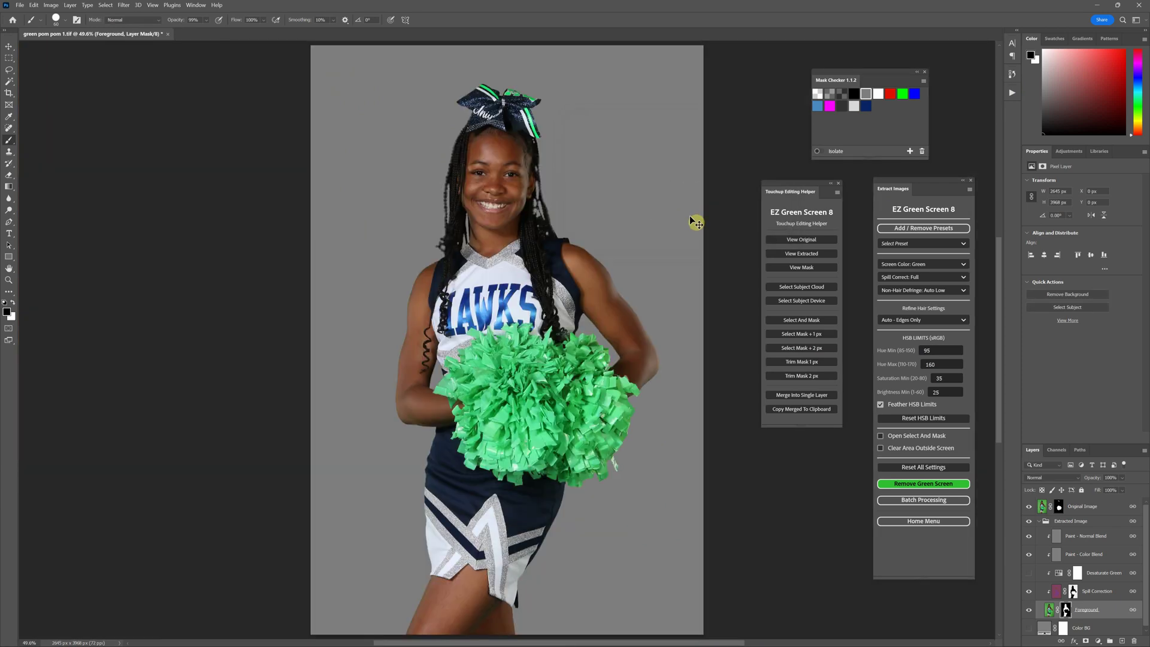
- Revert the history to the Deselect state that precedes both mask trims
click(1012, 74)
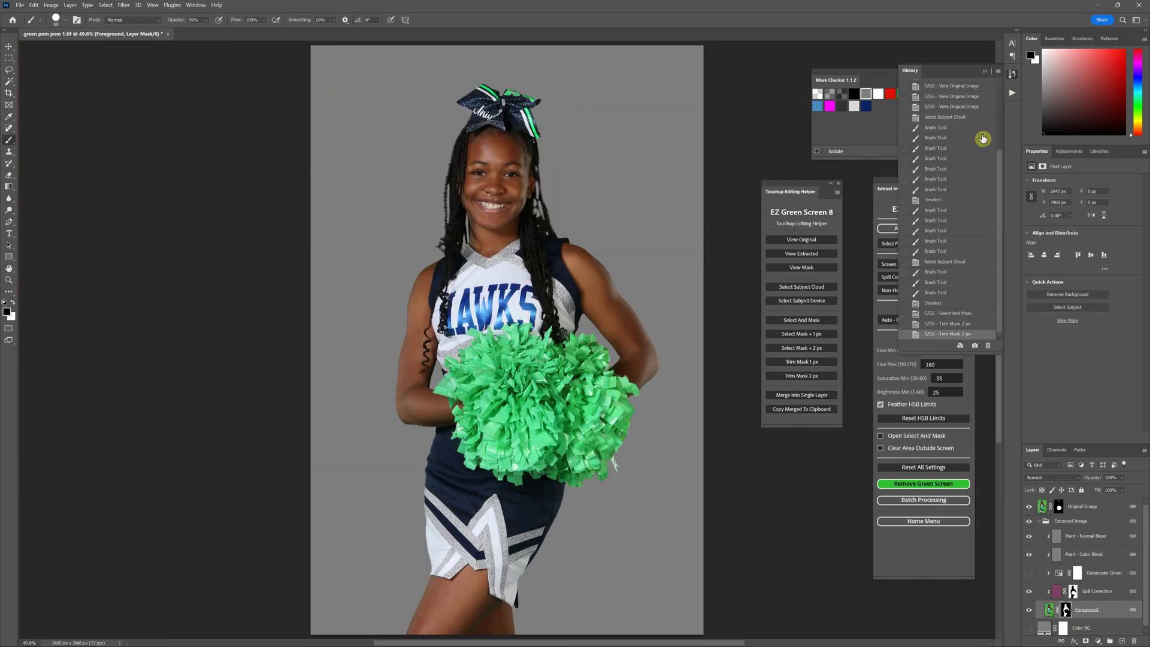
click(956, 310)
click(984, 71)
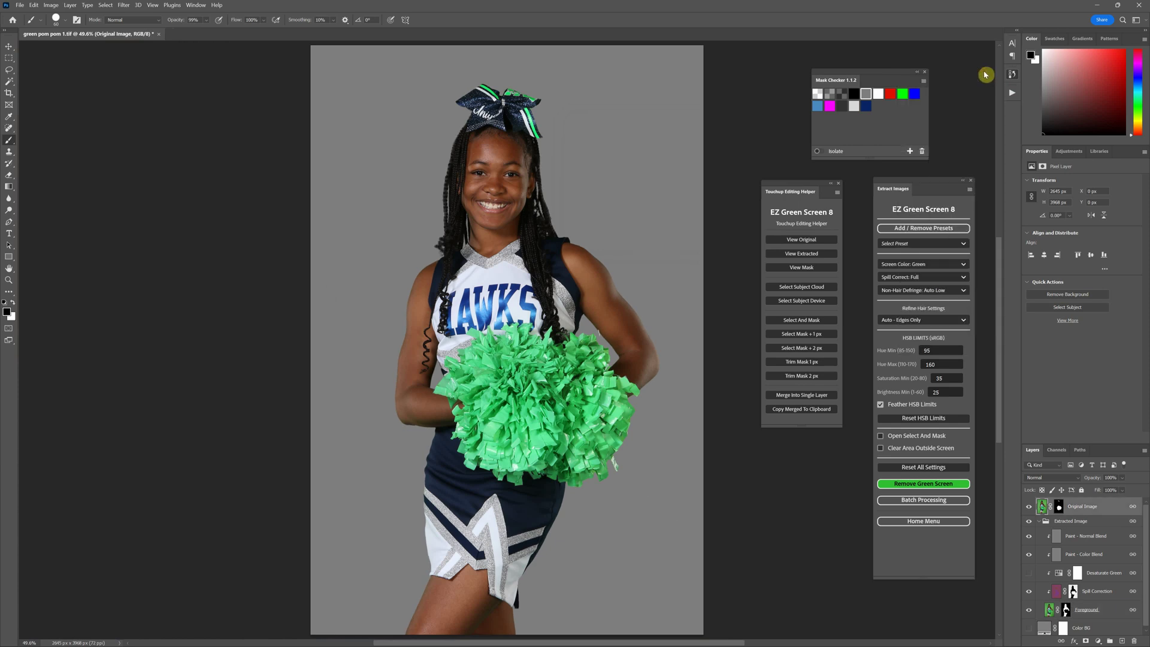
- Try a single 2 px trim of the Foreground mask on the whole figure, and revert the history to the preceding Deselect state
click(821, 390)
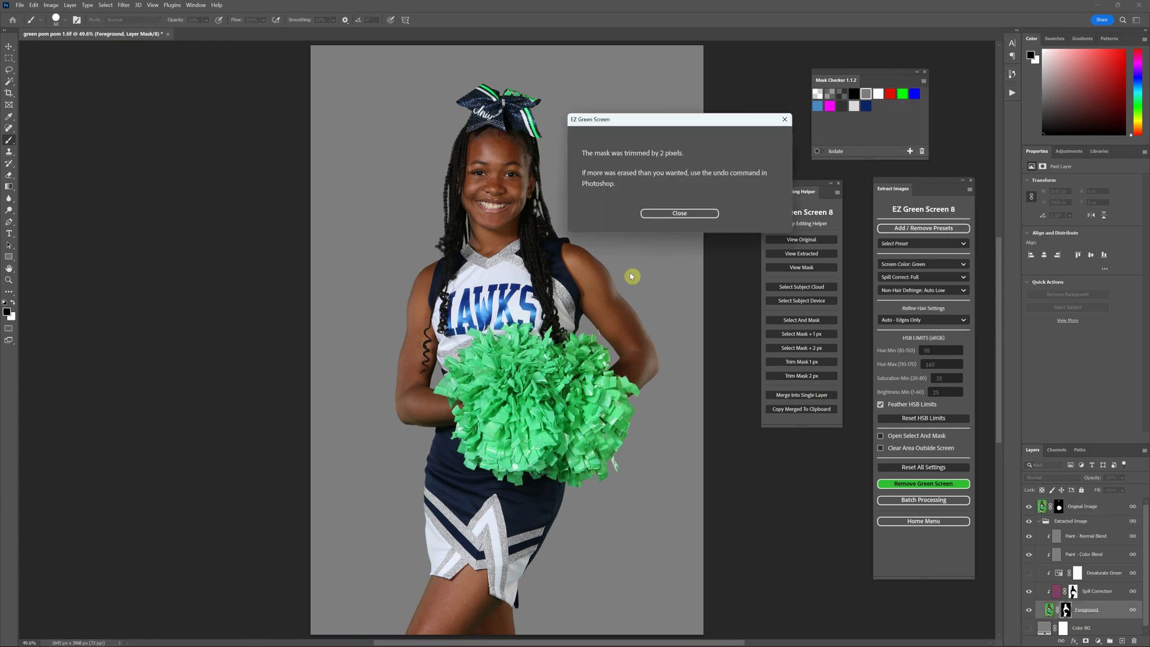
click(656, 214)
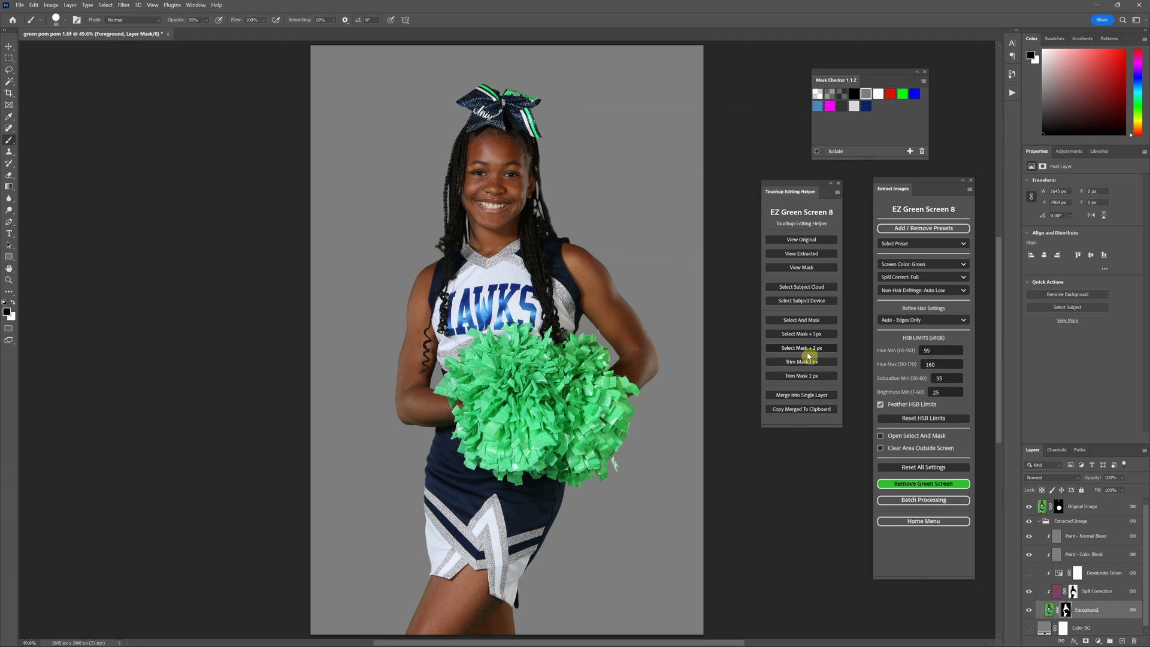
click(1012, 74)
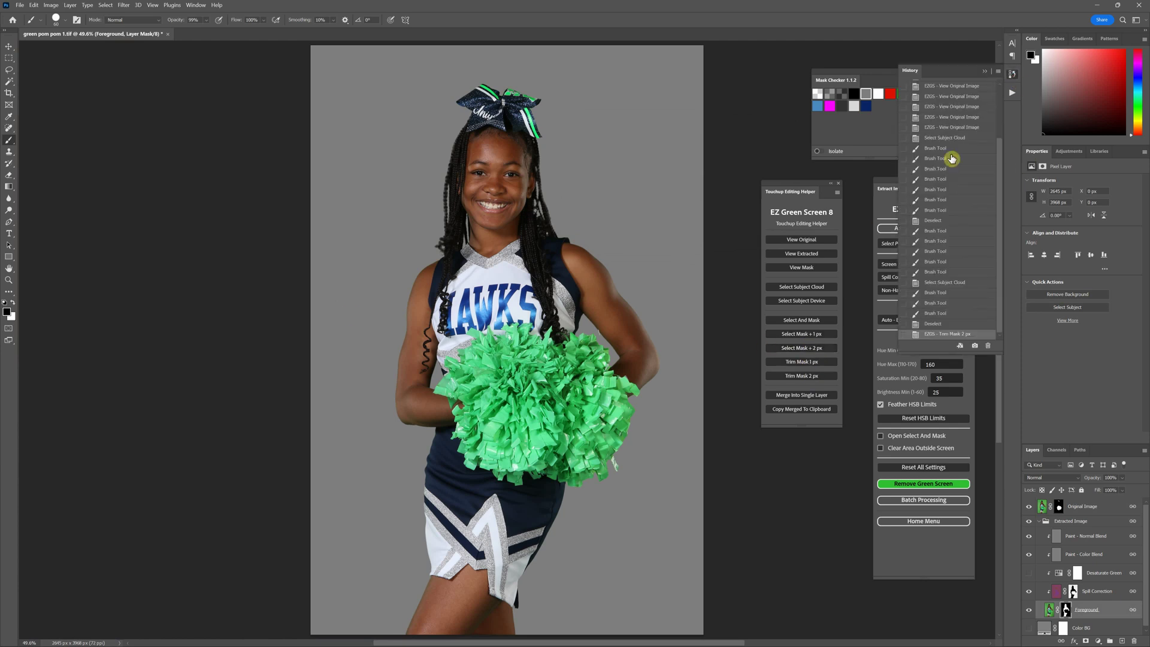
click(946, 325)
click(987, 75)
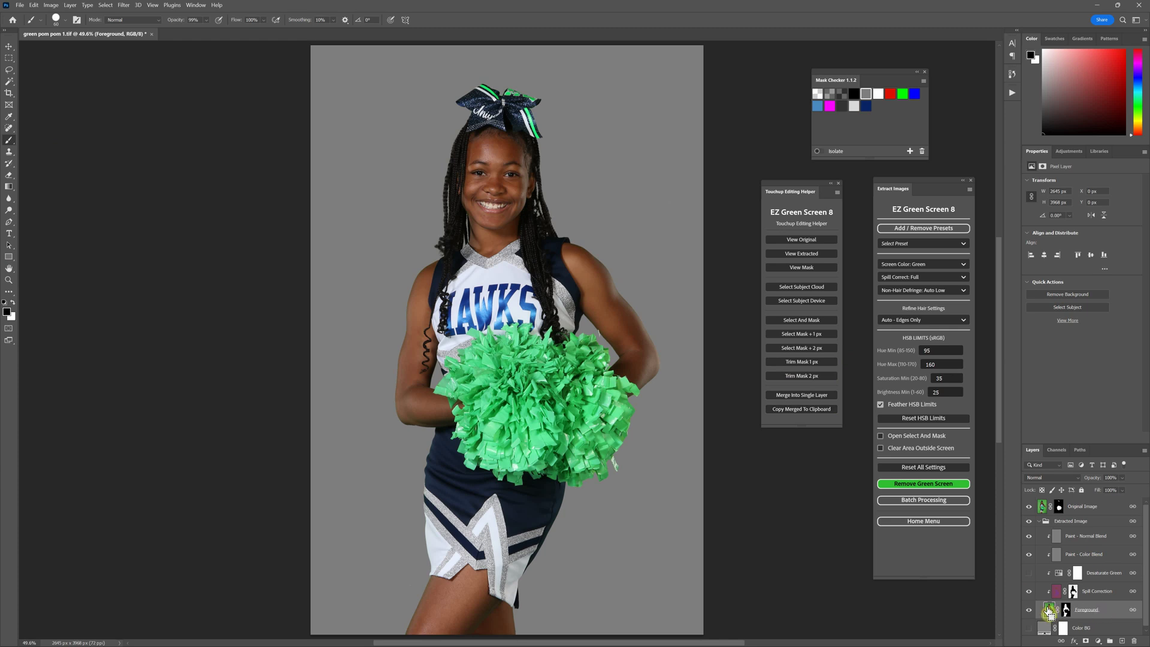
- Create a new RGB document of 2541 x 3709 px at 72 ppi with white background contents
click(20, 5)
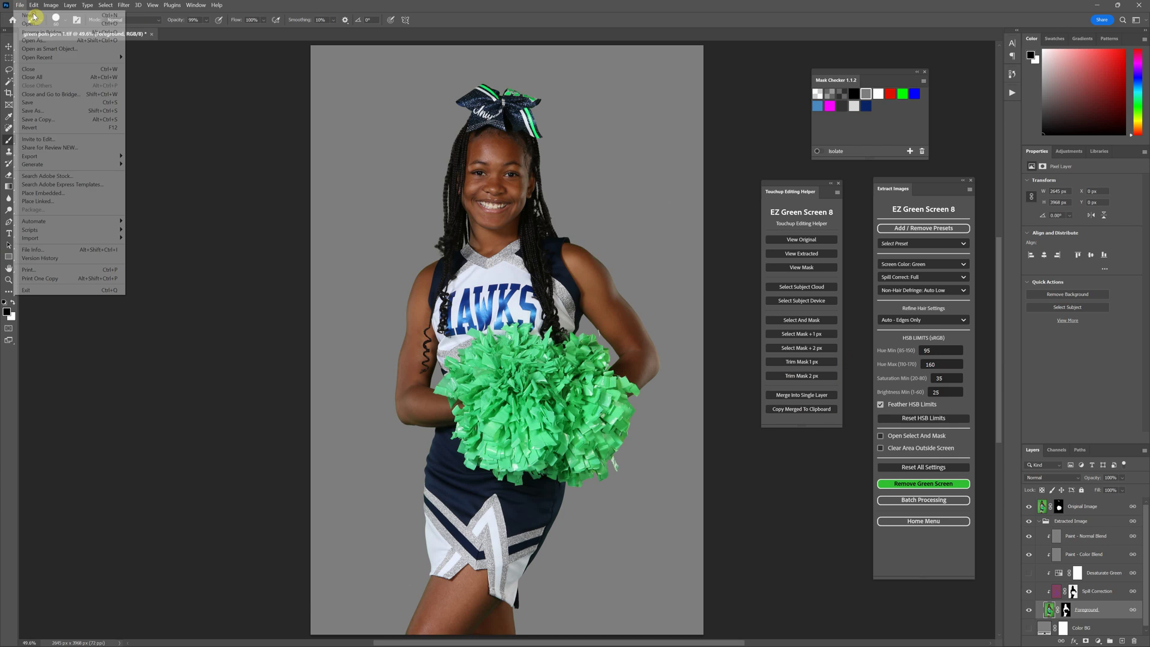
click(49, 26)
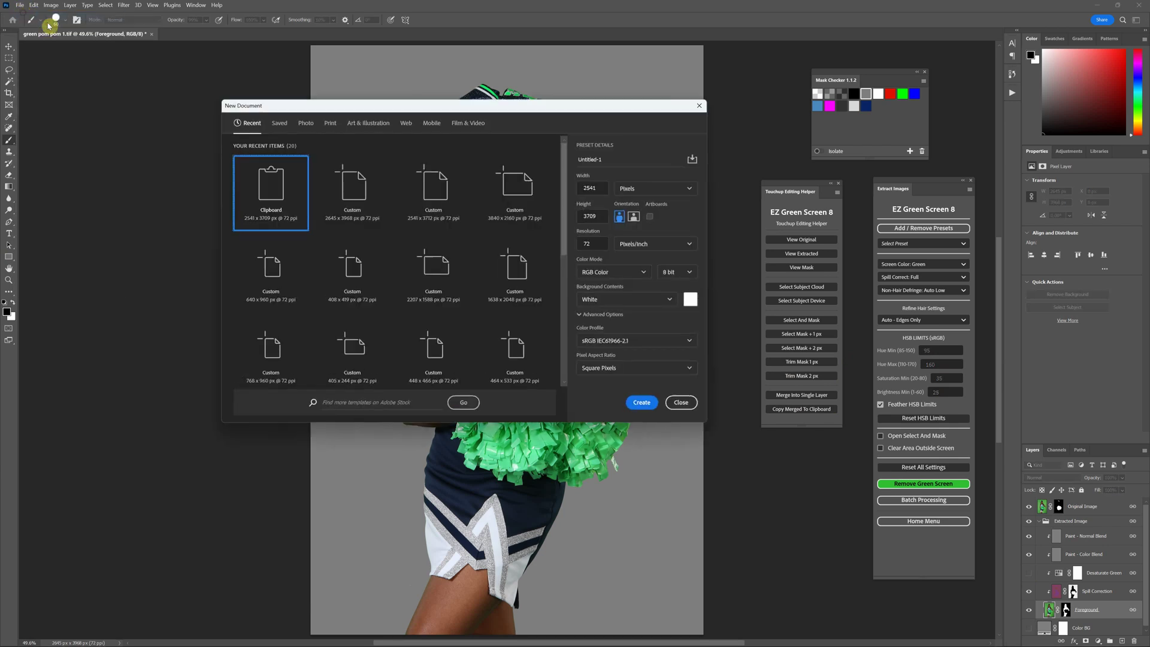
click(640, 403)
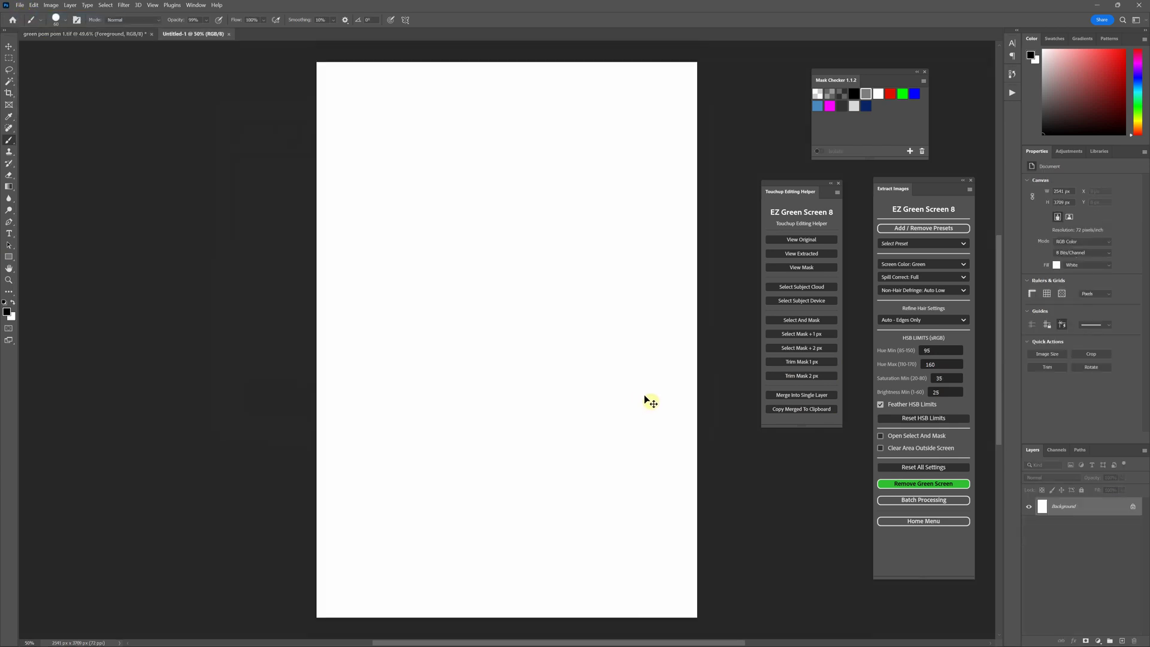
- Place a copy of only the Foreground layer in the new document and compare it with the full layer stack in the original document
drag(645, 396, 644, 394)
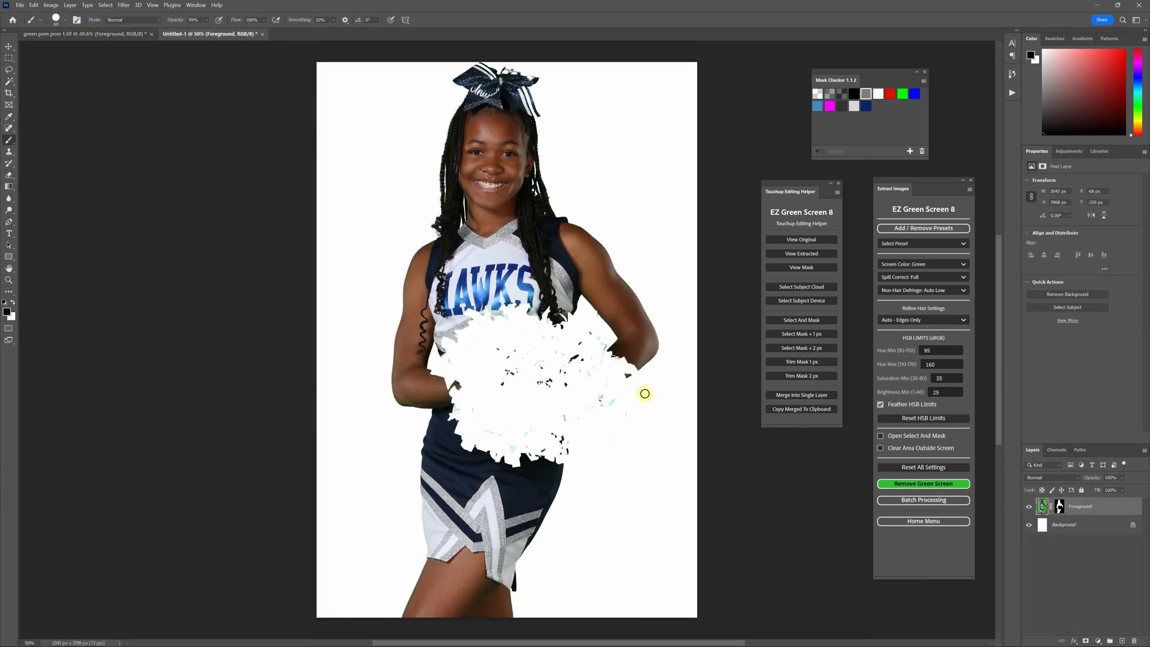
click(44, 33)
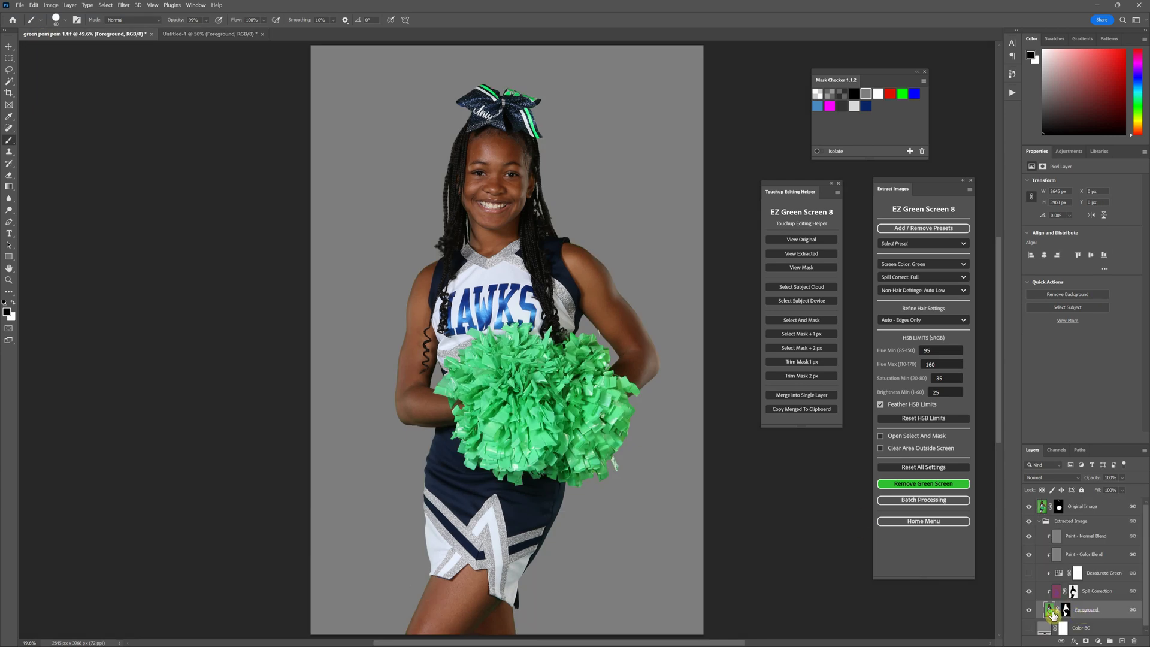
click(204, 34)
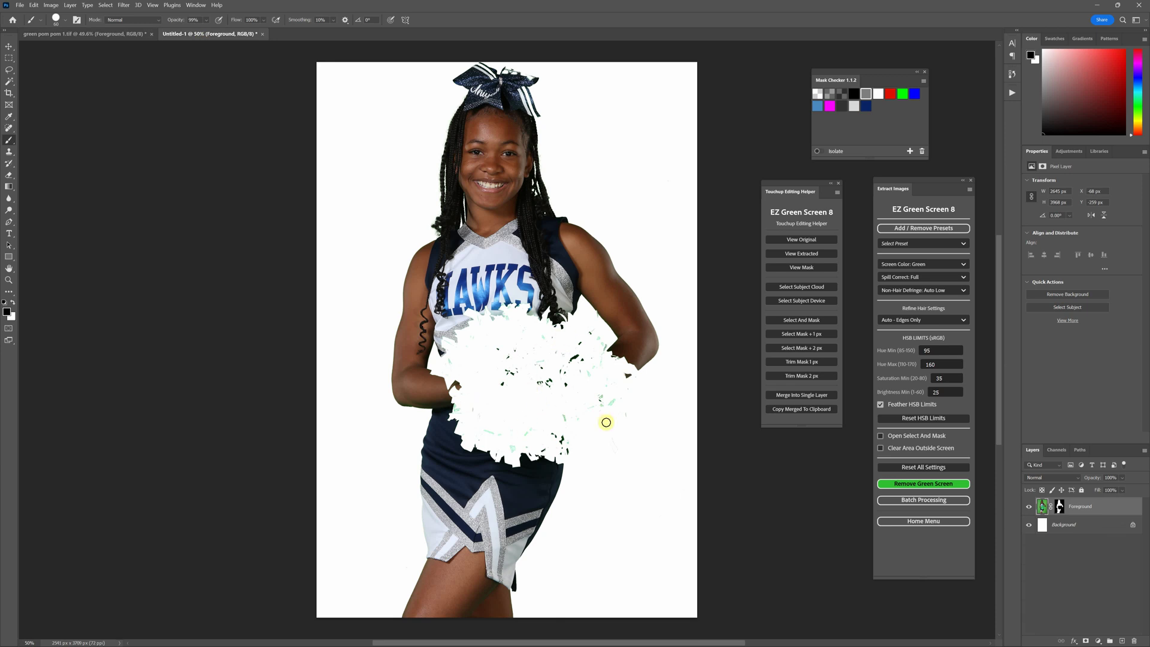
click(77, 33)
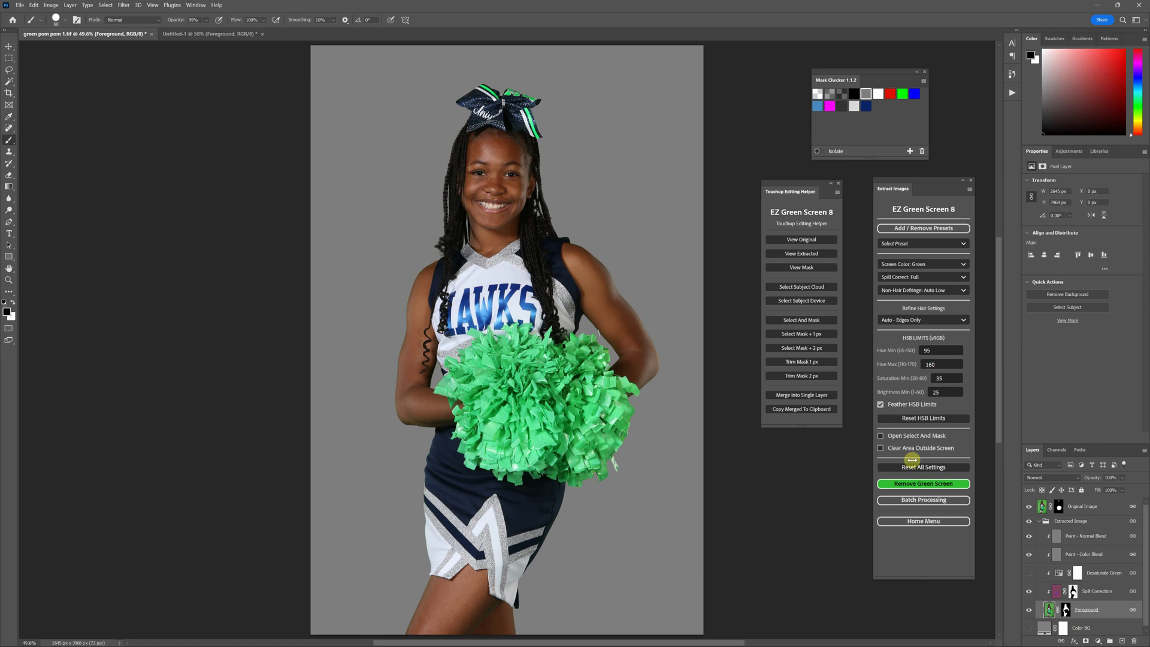
click(206, 33)
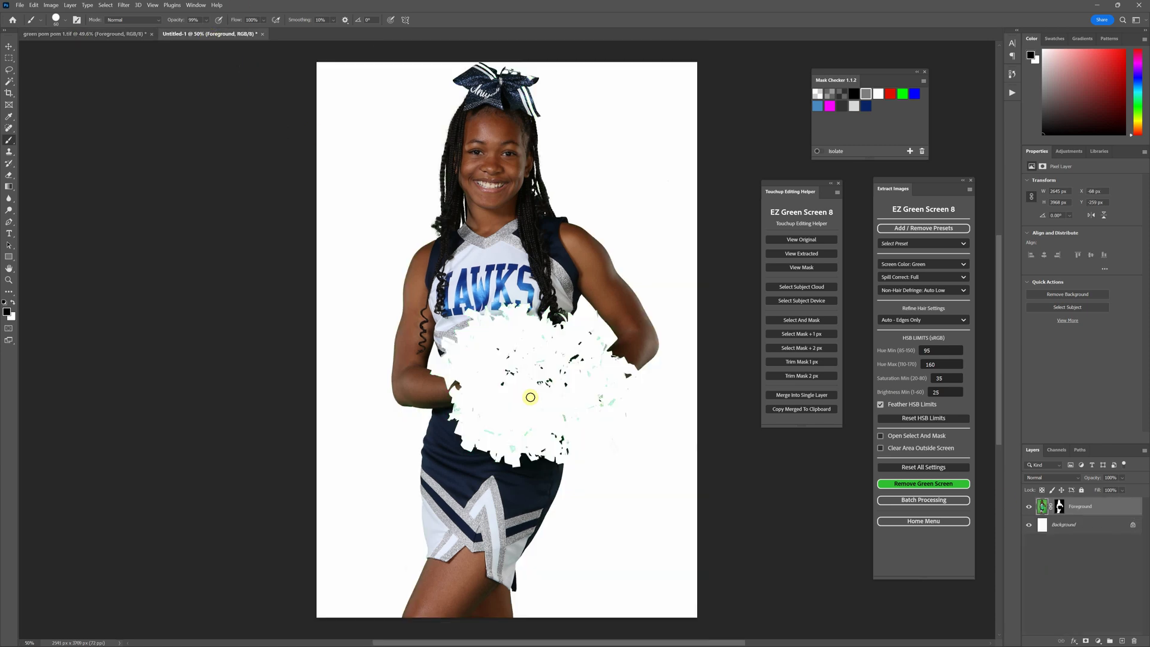
- Hide the new document's Background layer and examine the cutout edges against dark gray, mid gray and transparent preview backdrops
scroll(424, 342, up, 5)
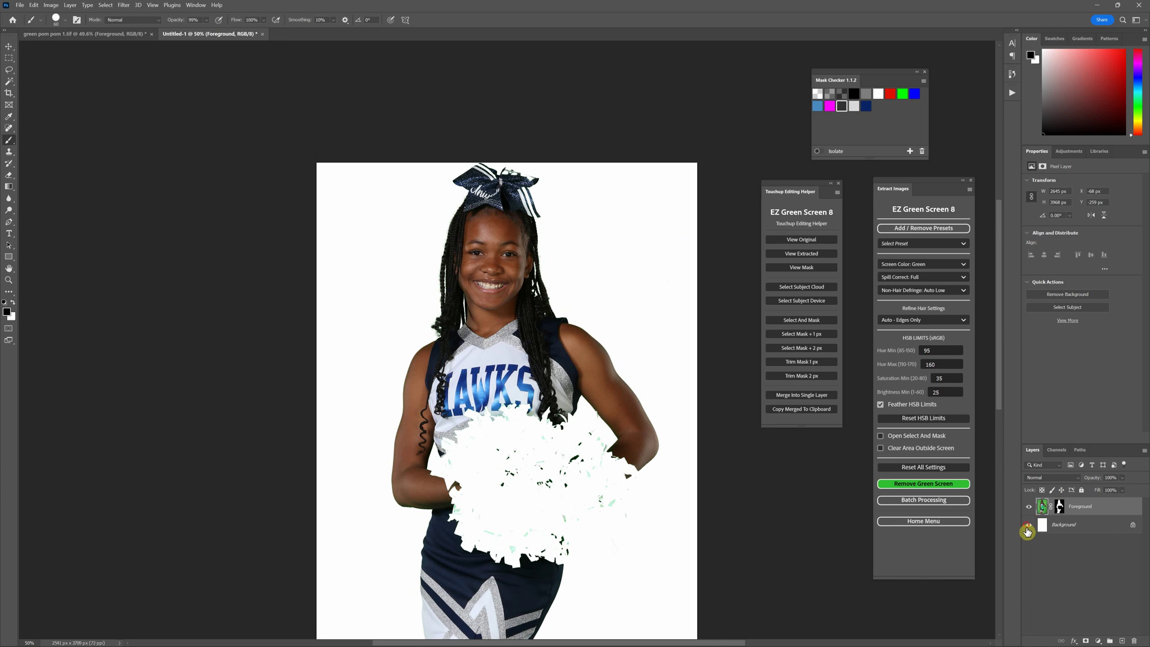
click(1028, 526)
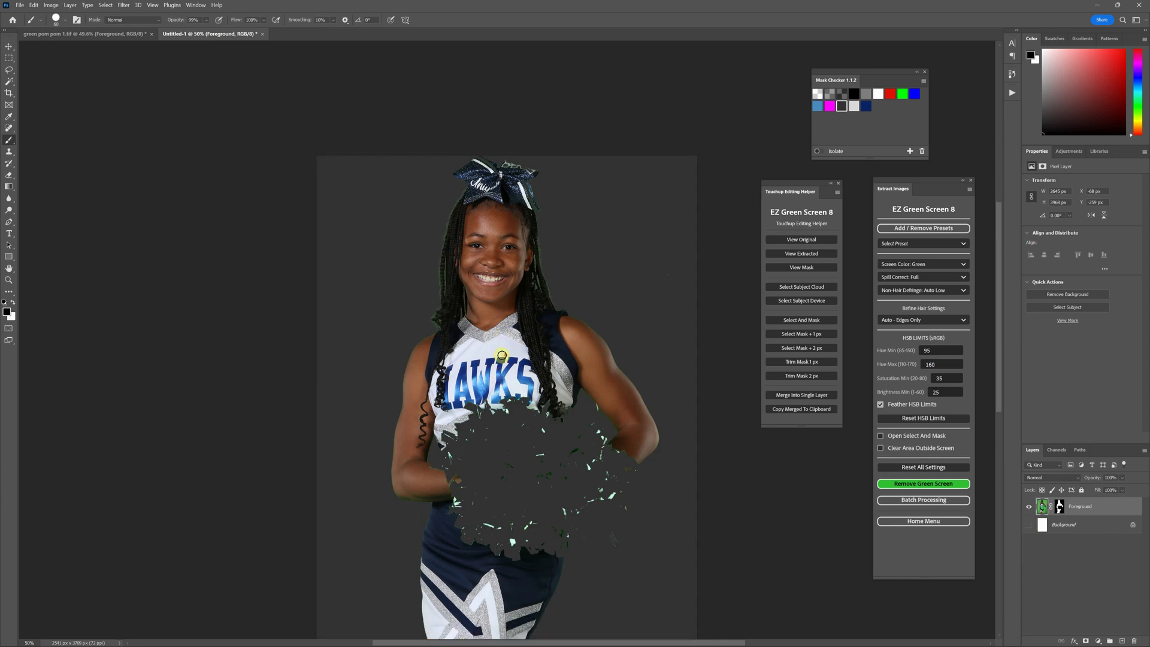
scroll(496, 371, up, 2)
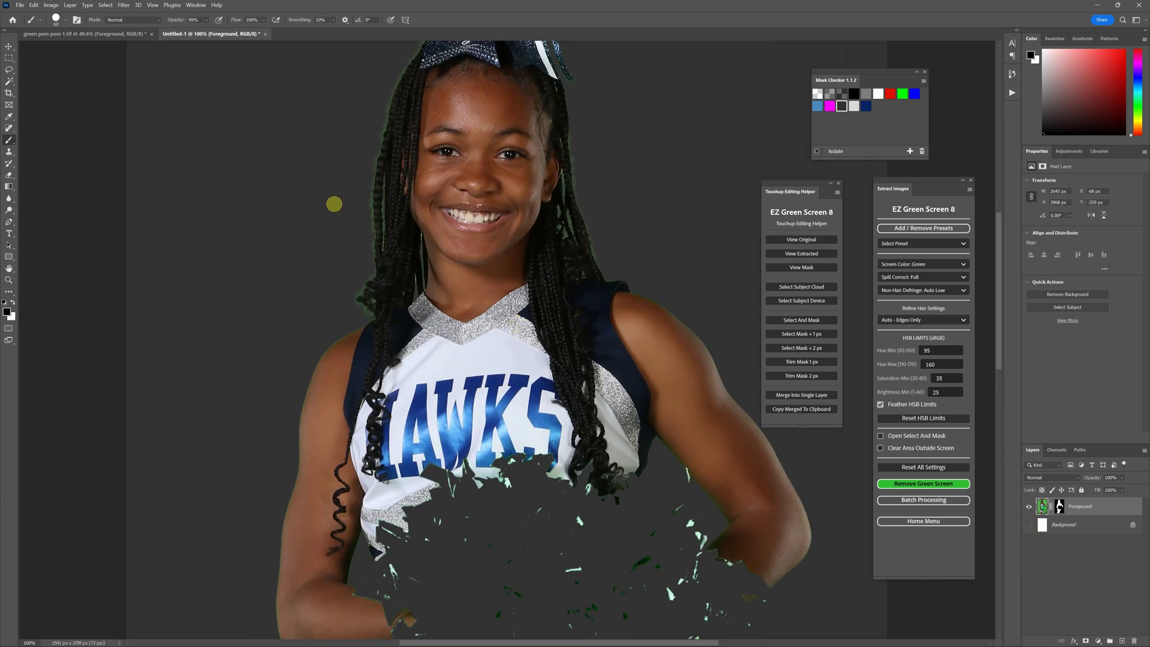
click(818, 94)
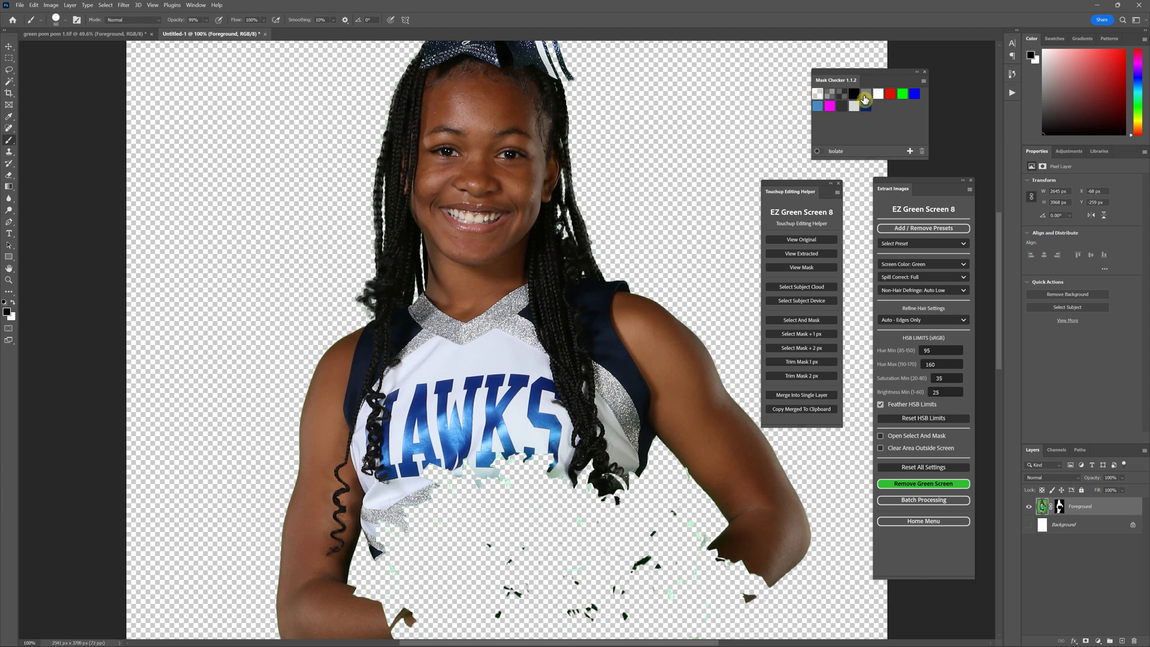
click(864, 96)
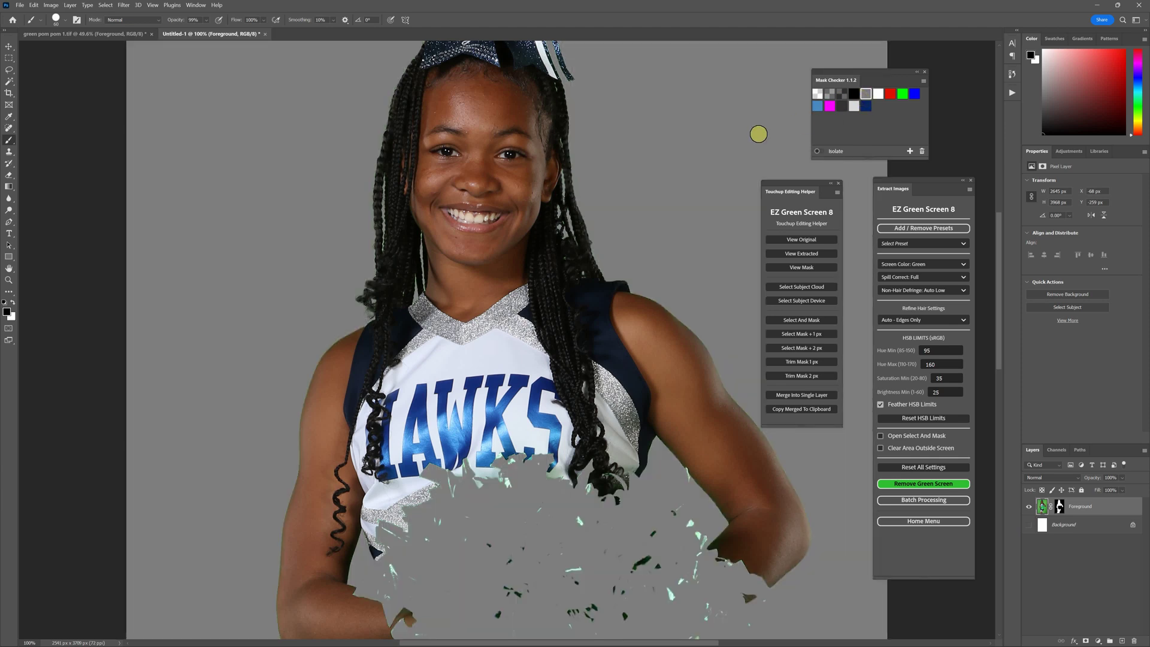
click(840, 108)
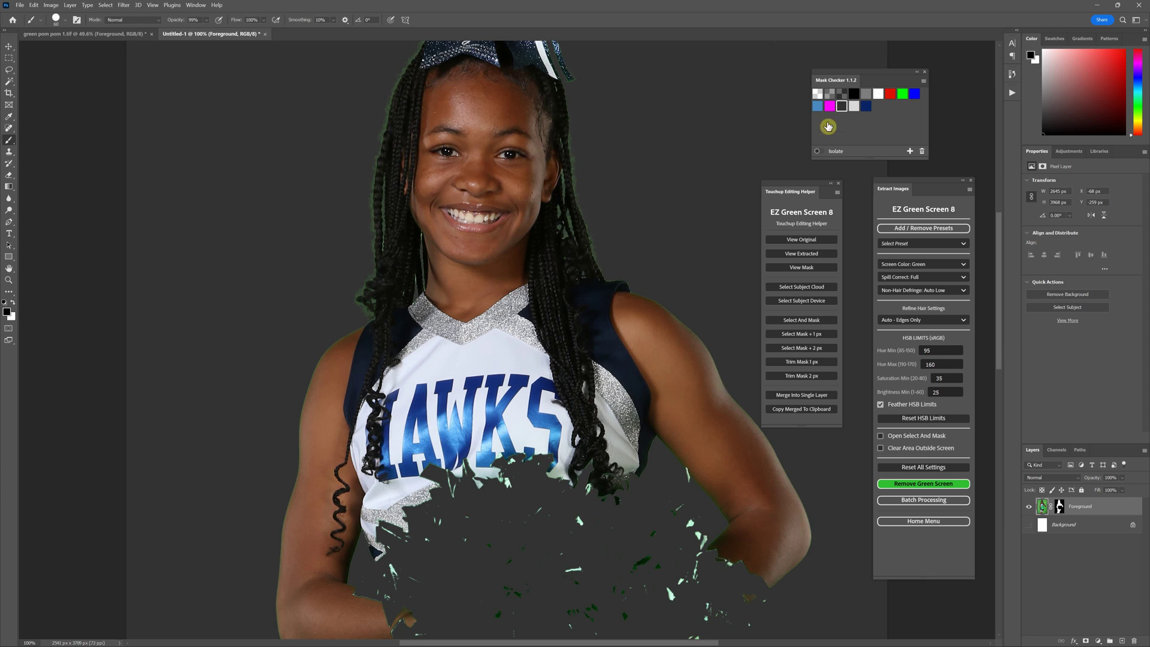
click(816, 94)
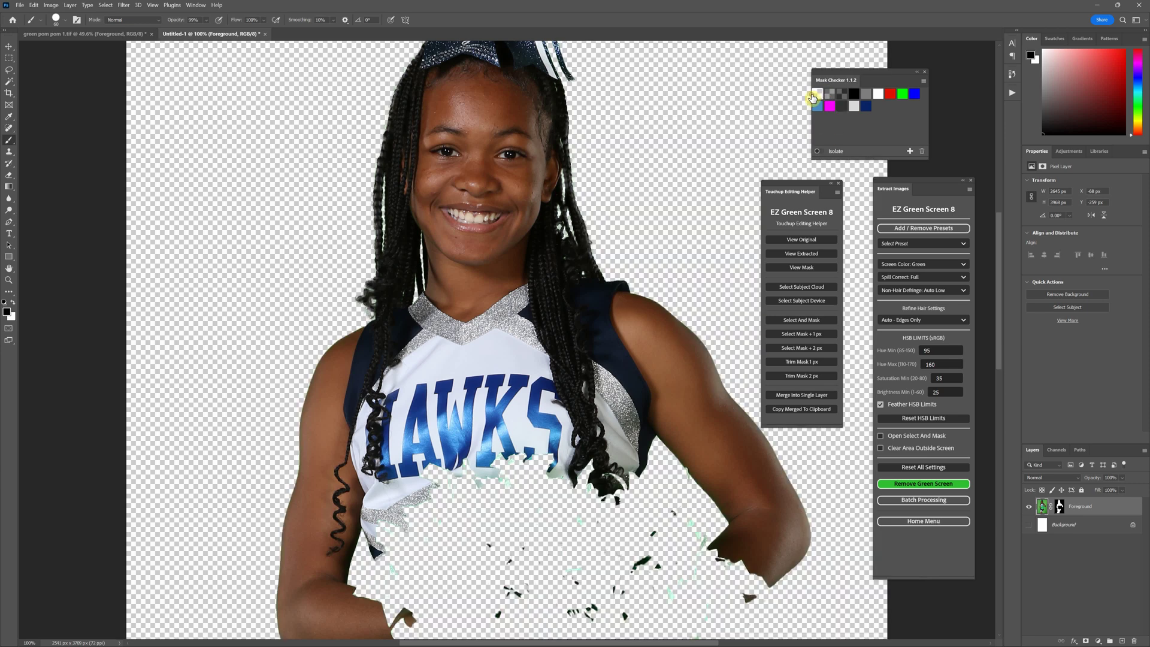
- Merge the original document's layers into a single layer, and replace the Foreground layer in the new document with the merged one
click(84, 33)
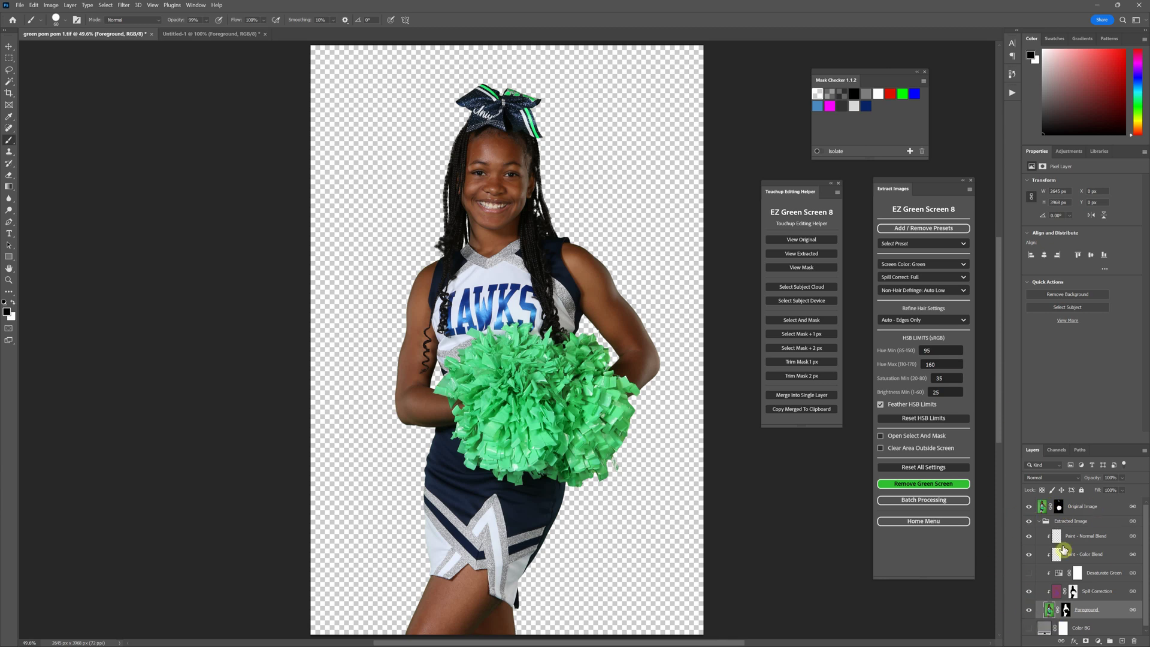
click(789, 397)
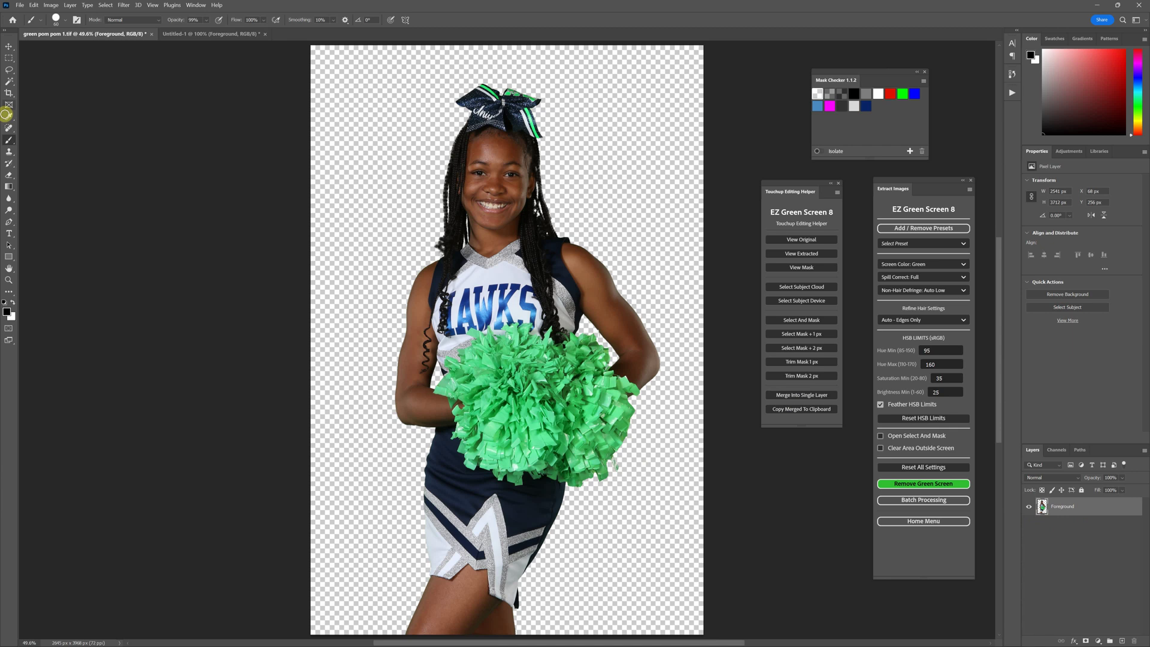
click(198, 34)
drag(1112, 516, 1134, 641)
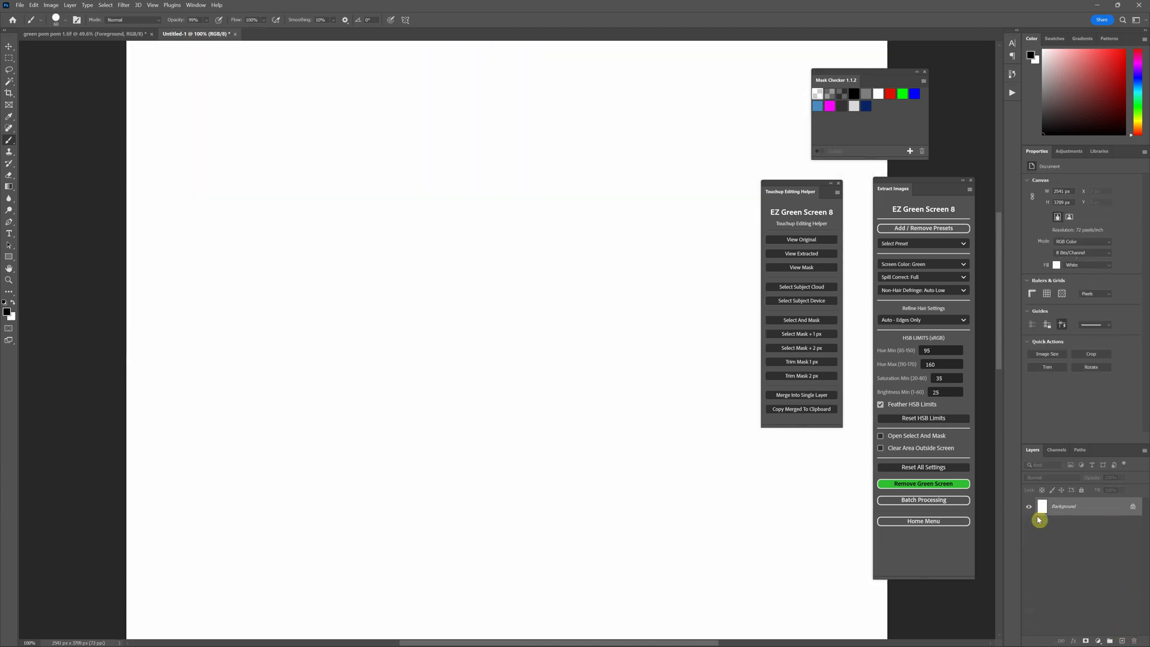
key(ctrl+z)
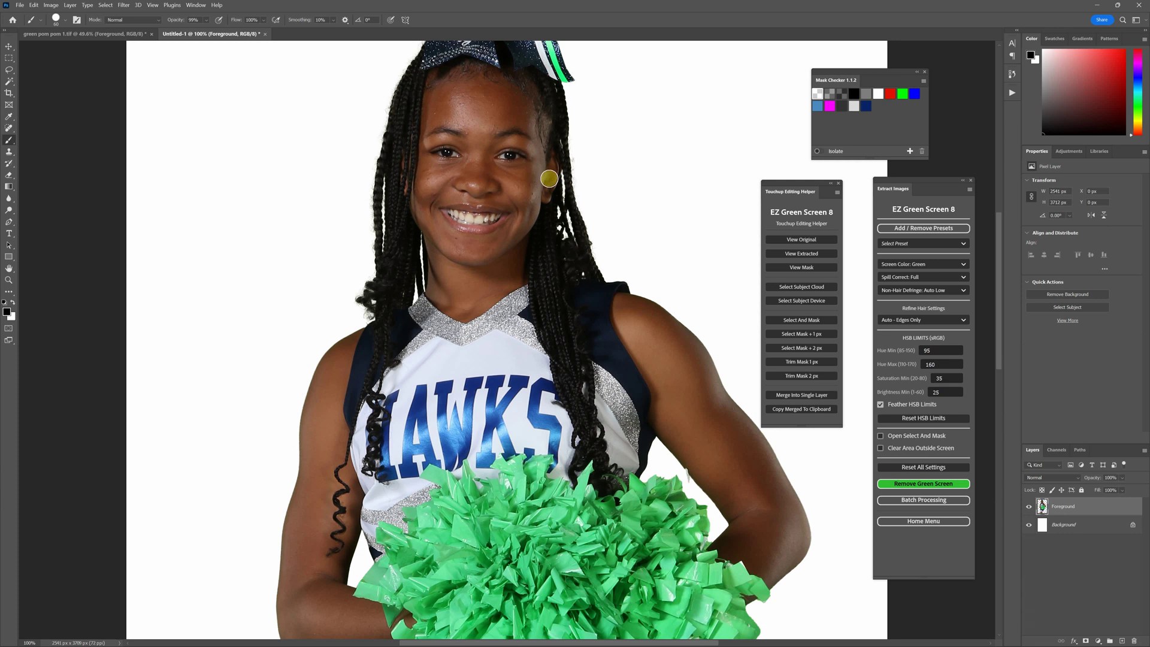
scroll(560, 180, down, 5)
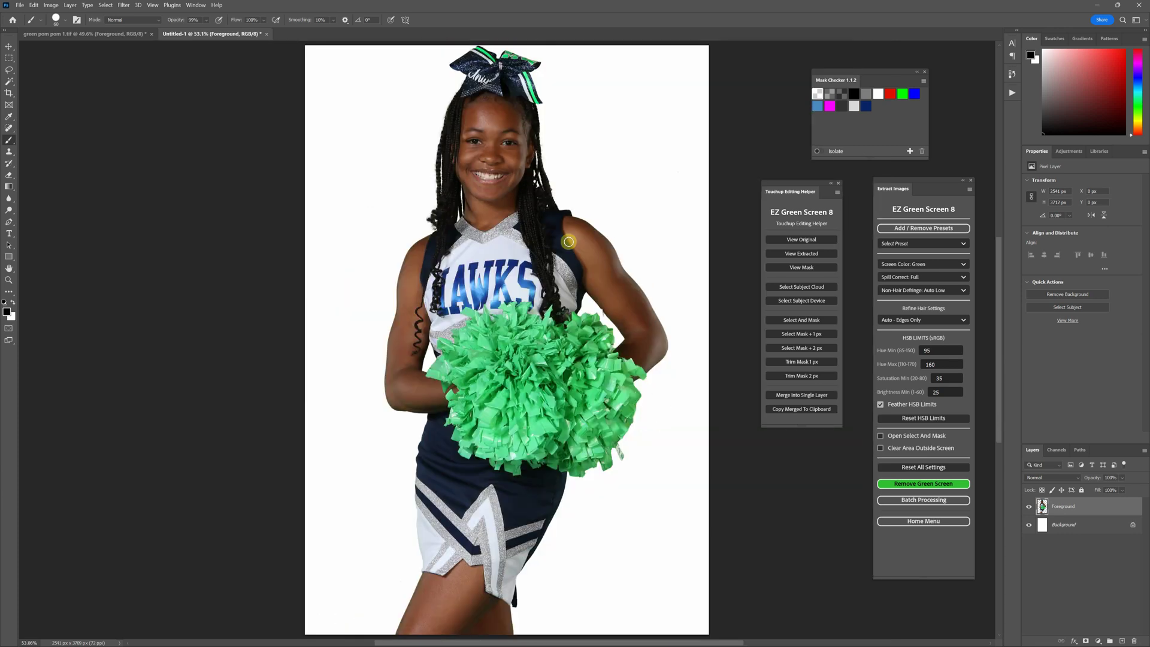
scroll(624, 311, up, 3)
scroll(638, 350, up, 1)
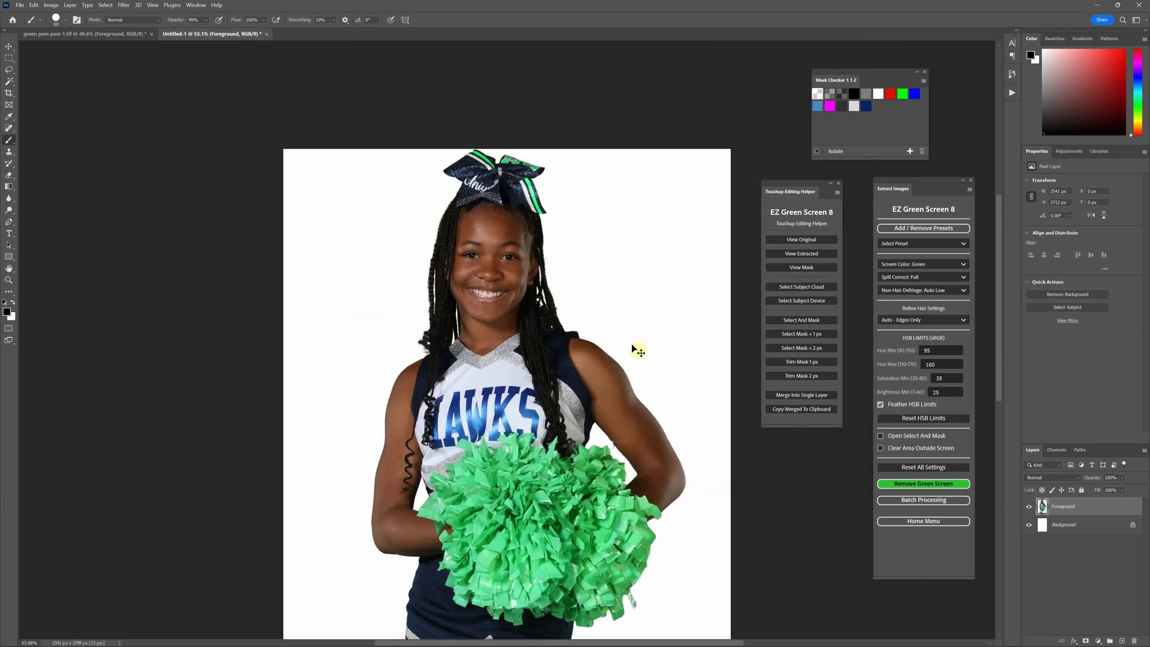
scroll(638, 351, up, 4)
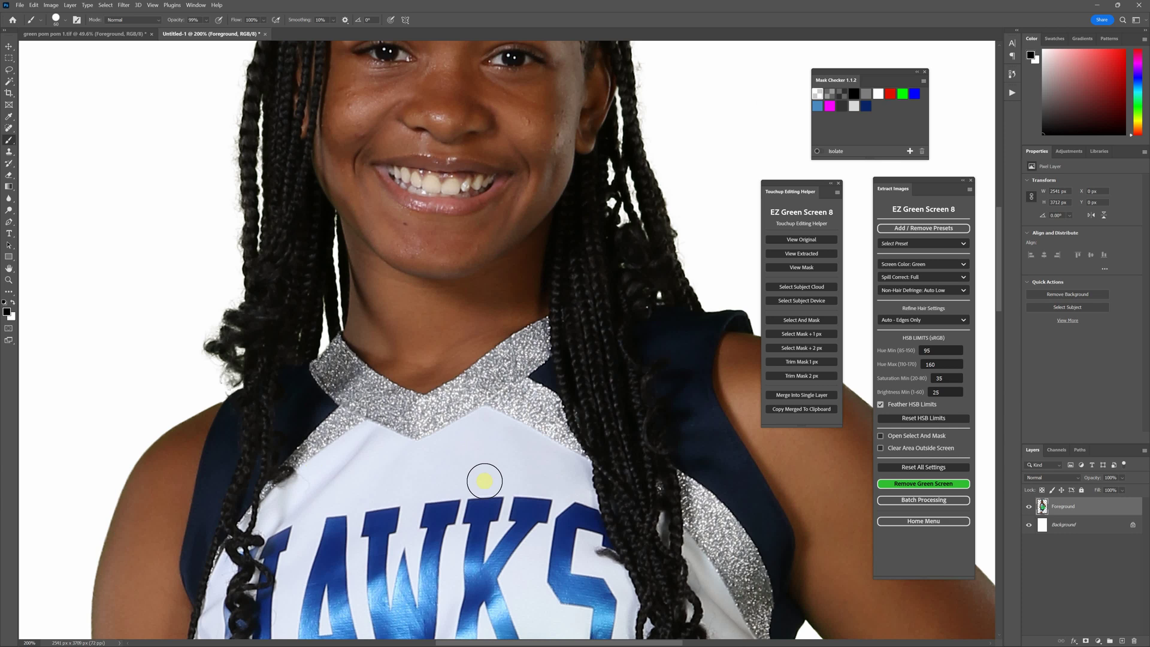
key(ctrl+0)
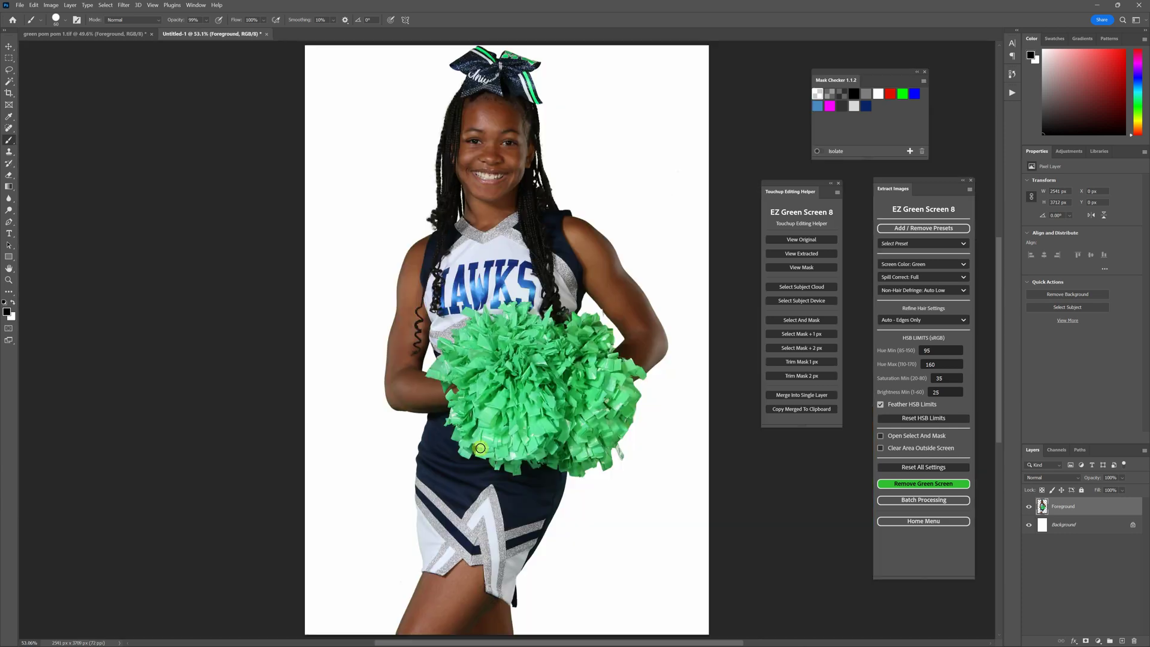
- Copy the merged extraction from the layered original to the clipboard, and paste it into the new document in place of the Foreground layer
click(114, 34)
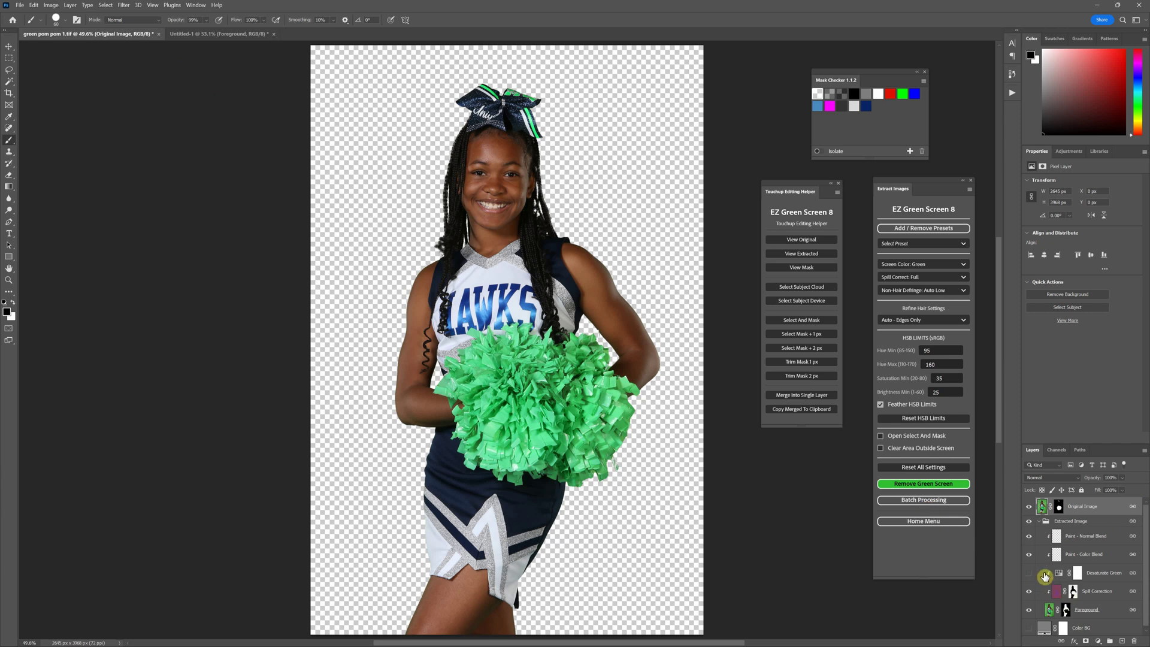
click(790, 413)
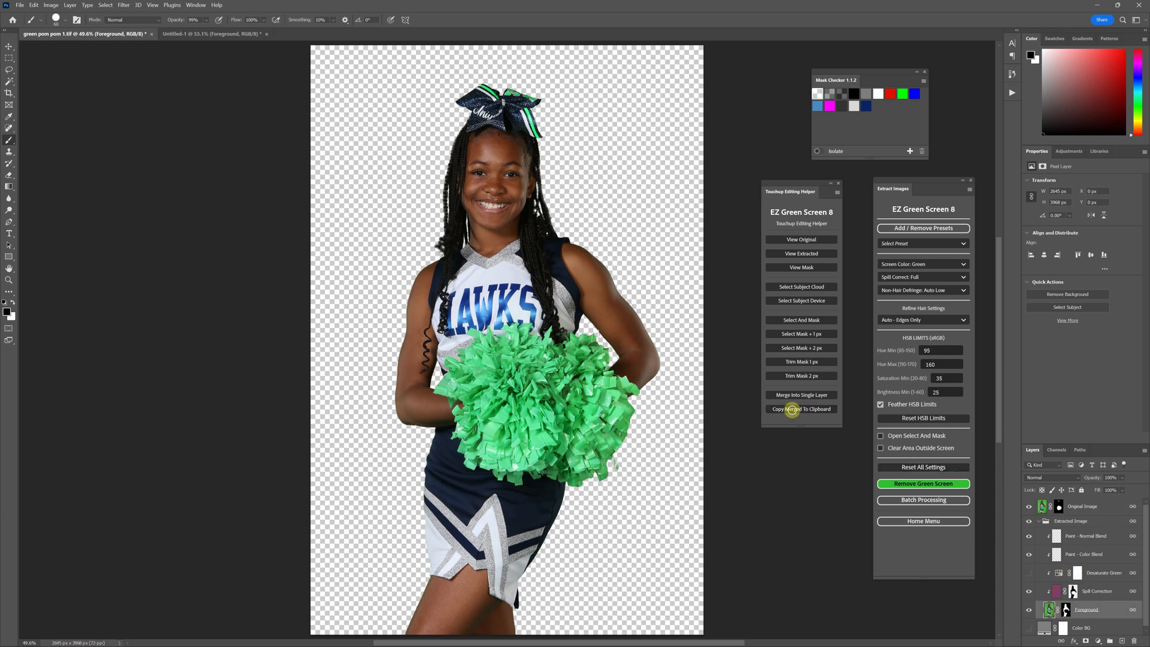
click(219, 35)
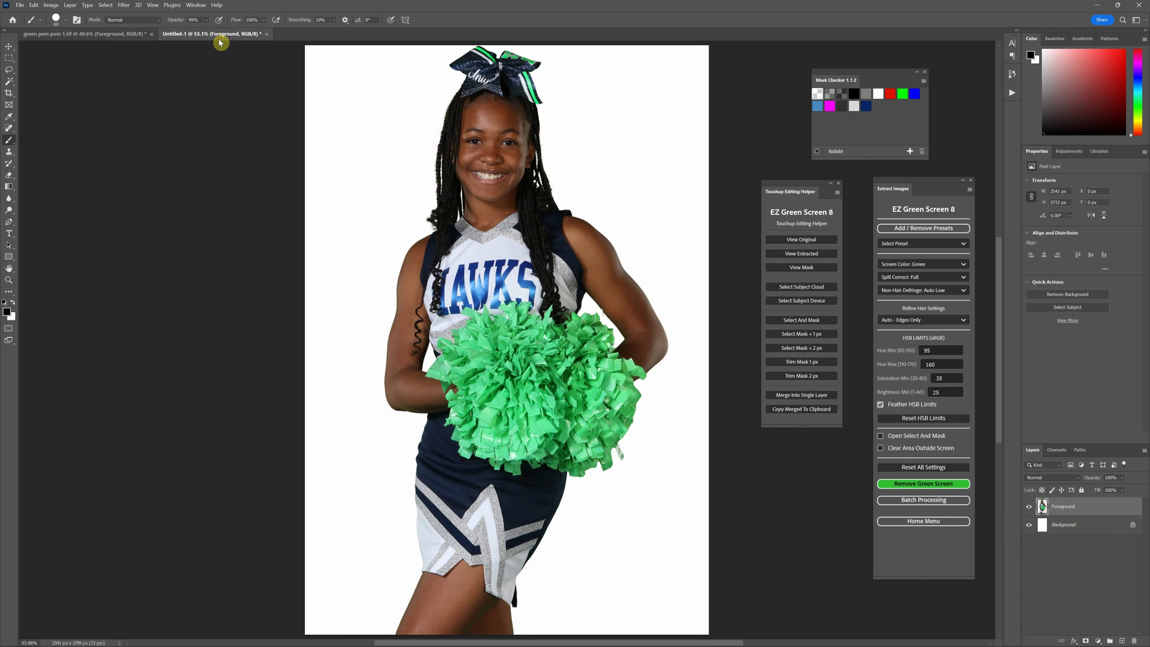
drag(1101, 511, 1128, 635)
key(ctrl+v)
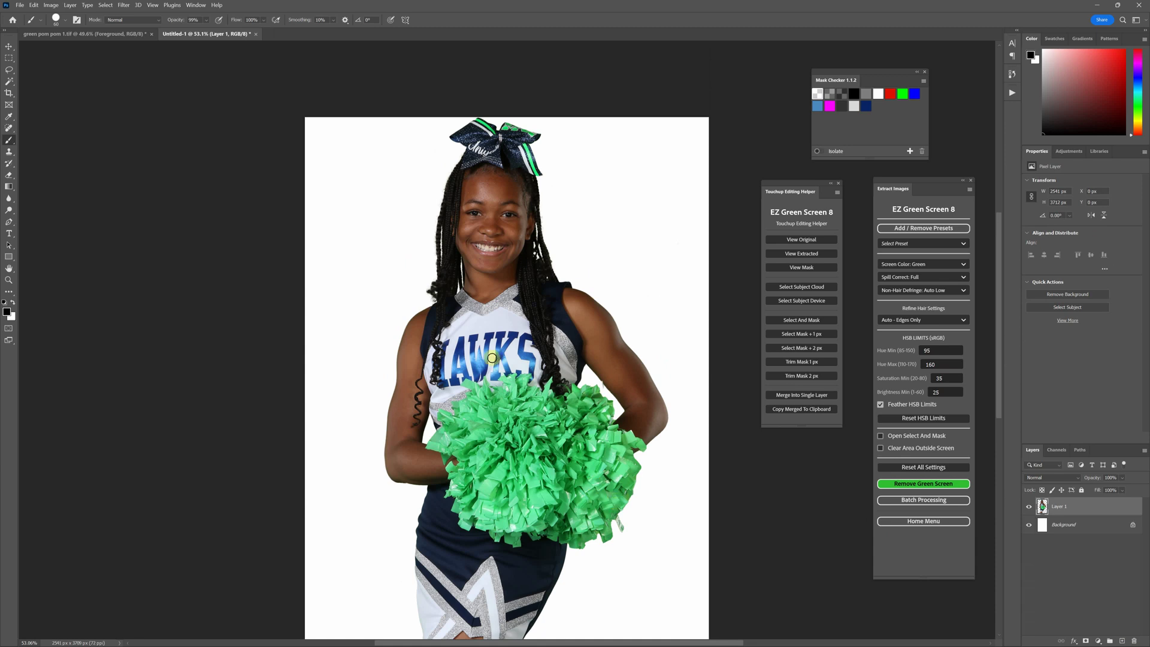
- Compare the pasted cutout with the layered original, and hide the Background layer in the new document
click(58, 35)
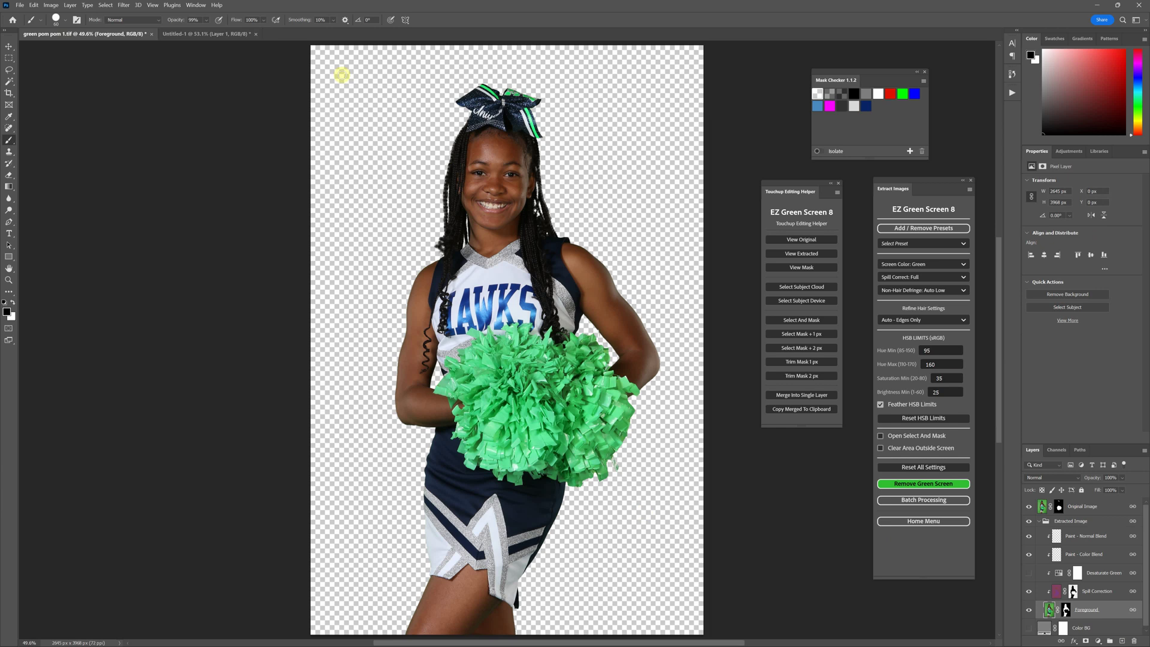
click(213, 35)
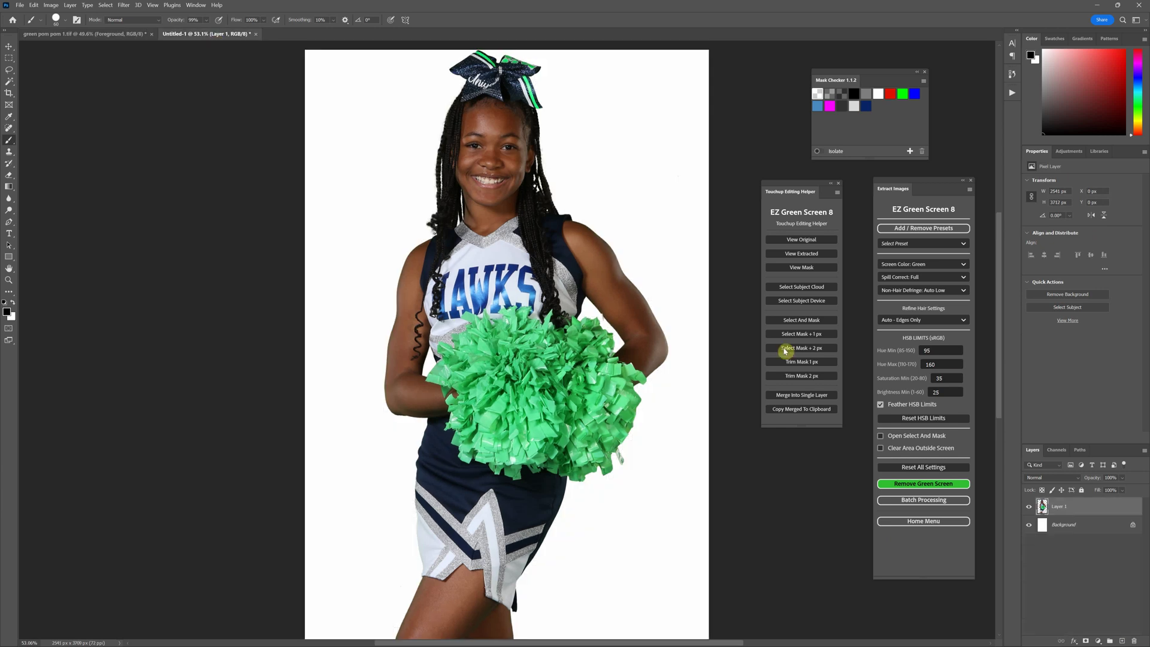
click(1028, 527)
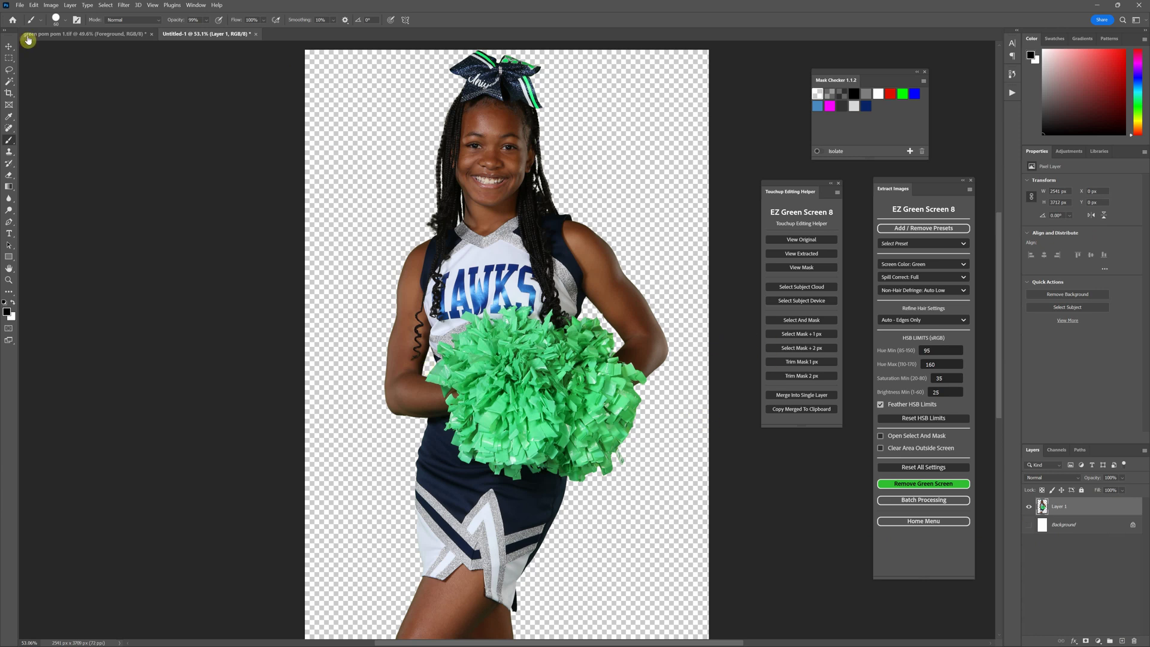
- Return to the layered green pom pom 1.tif document and move the Touchup Editing Helper panel closer to the image
click(65, 34)
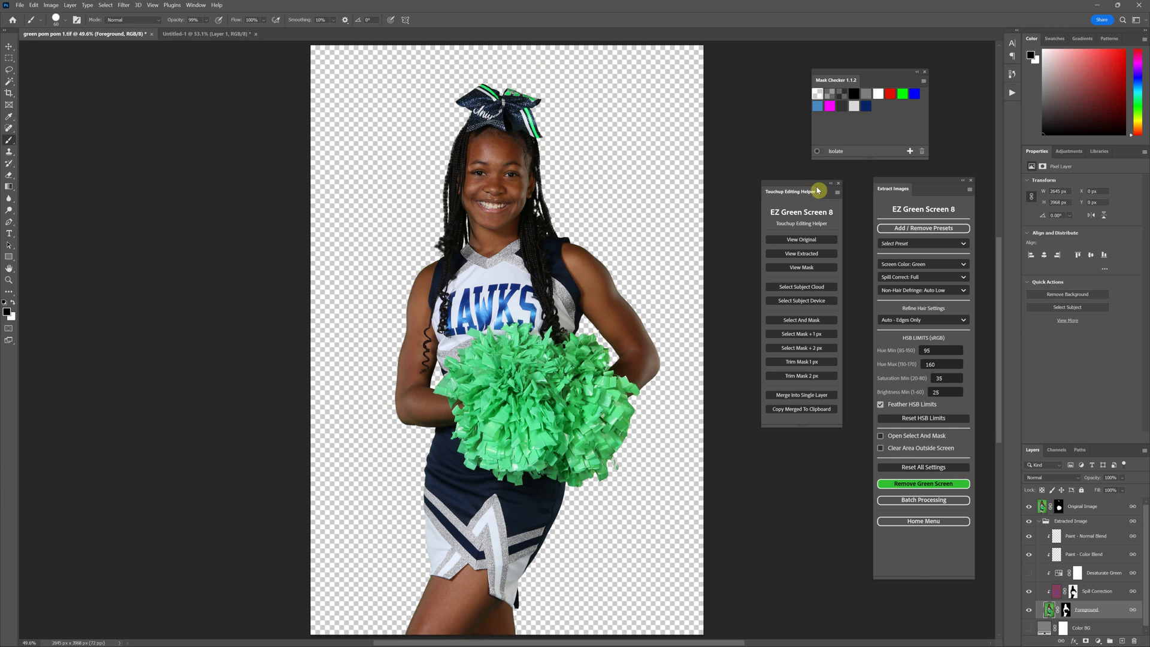
drag(818, 189, 782, 206)
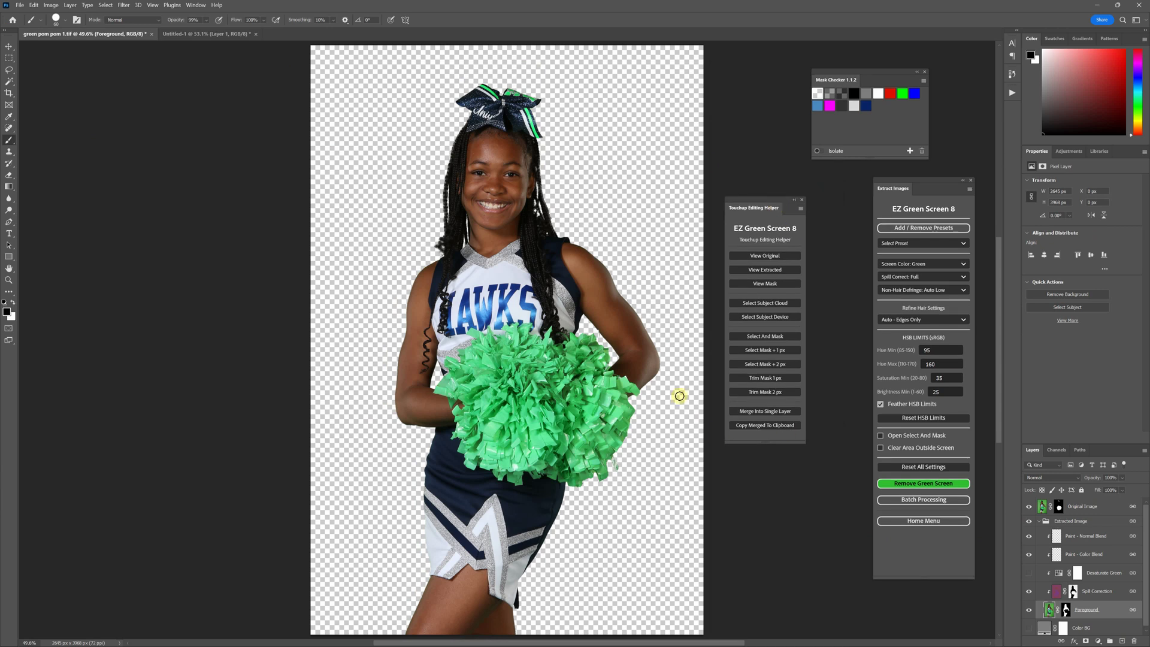